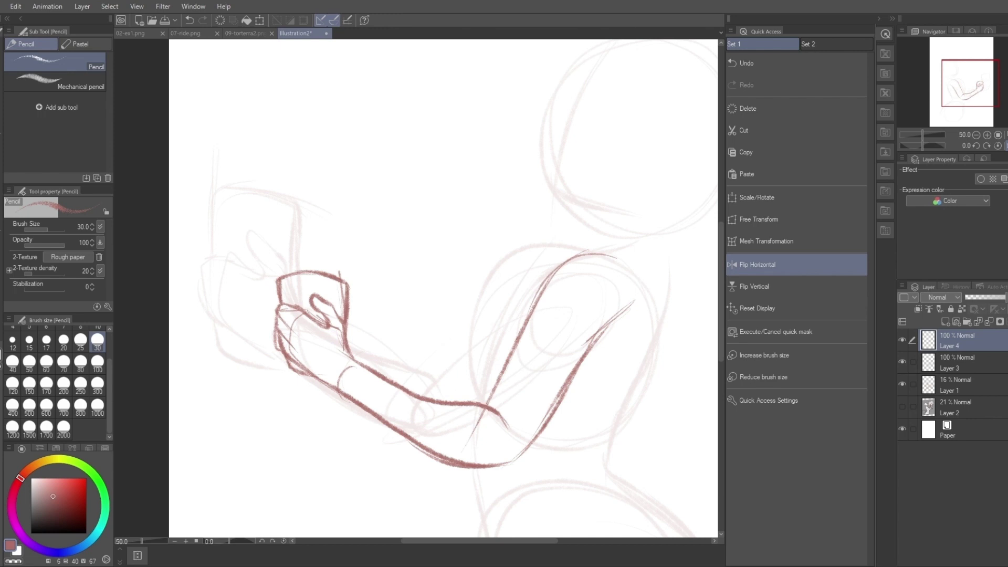
On a new layer, sketch a cluster of rounded mushroom caps growing above the raised hand.
key(ctrl+shift+n)
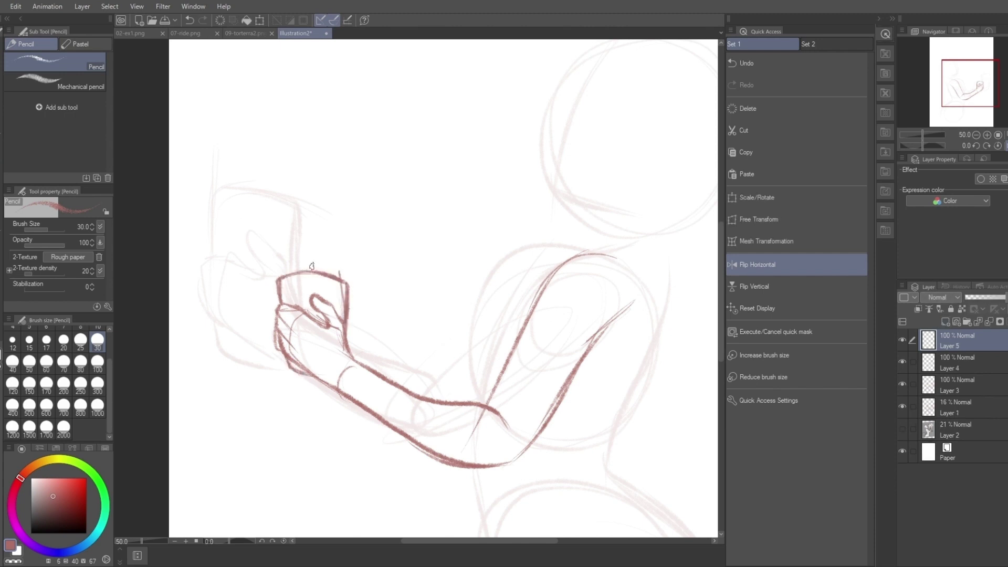
mouse_move(312, 266)
mouse_down()
mouse_move(357, 284)
mouse_move(282, 266)
mouse_move(277, 251)
mouse_move(284, 264)
mouse_move(260, 275)
mouse_move(289, 252)
mouse_move(297, 266)
mouse_move(314, 240)
mouse_move(349, 235)
mouse_move(381, 262)
mouse_up()
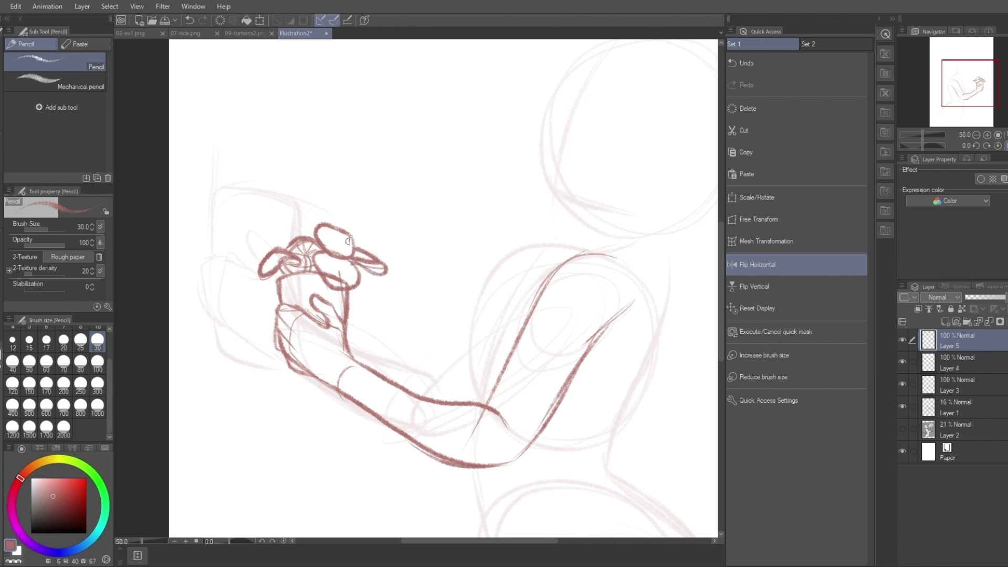
mouse_move(279, 278)
mouse_down()
mouse_move(313, 227)
mouse_move(273, 247)
mouse_move(330, 220)
mouse_move(326, 209)
mouse_move(348, 231)
mouse_up()
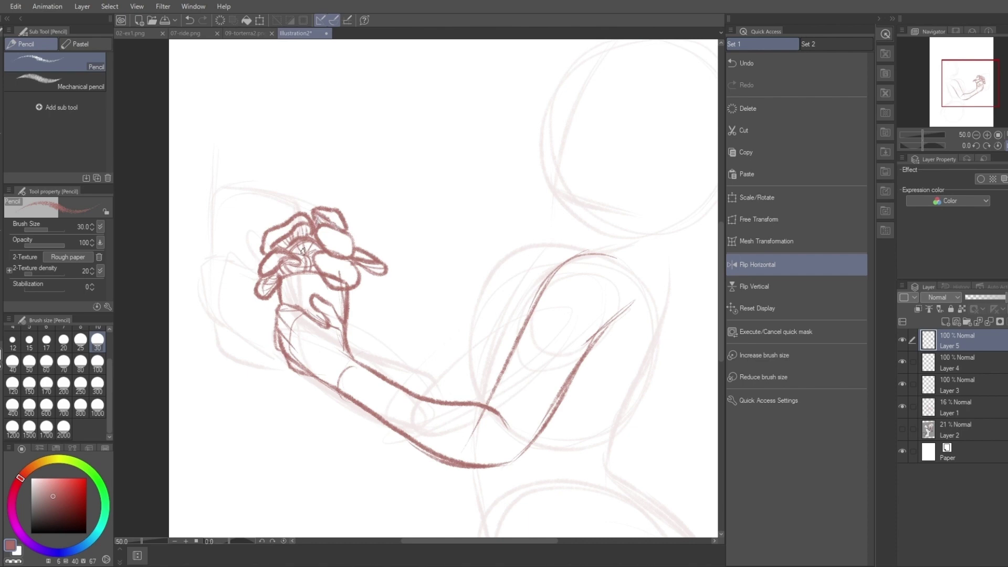
drag(302, 247, 286, 252)
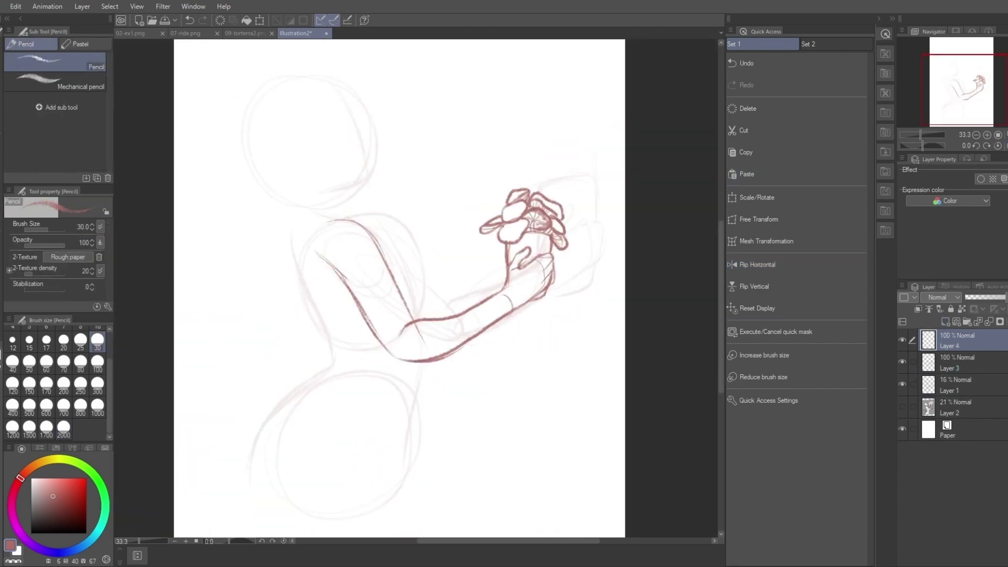
Sketch the long curved beak and brow of the bird mask, then add its round eye opening.
mouse_move(307, 69)
mouse_down()
mouse_move(342, 81)
mouse_move(363, 119)
mouse_move(420, 153)
mouse_up()
drag(335, 203, 430, 167)
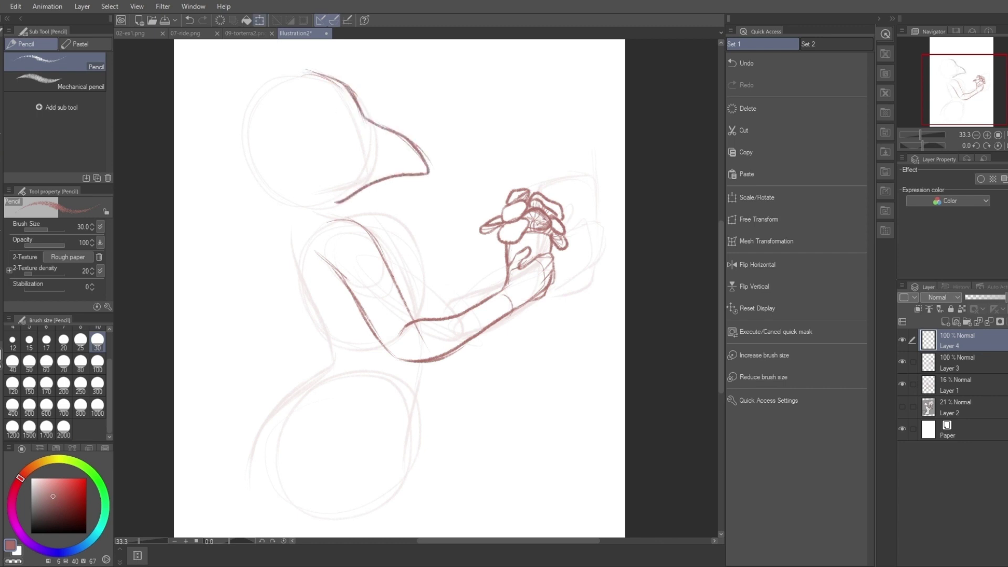
mouse_move(342, 117)
mouse_down()
mouse_move(342, 139)
mouse_move(337, 111)
mouse_up()
click(757, 265)
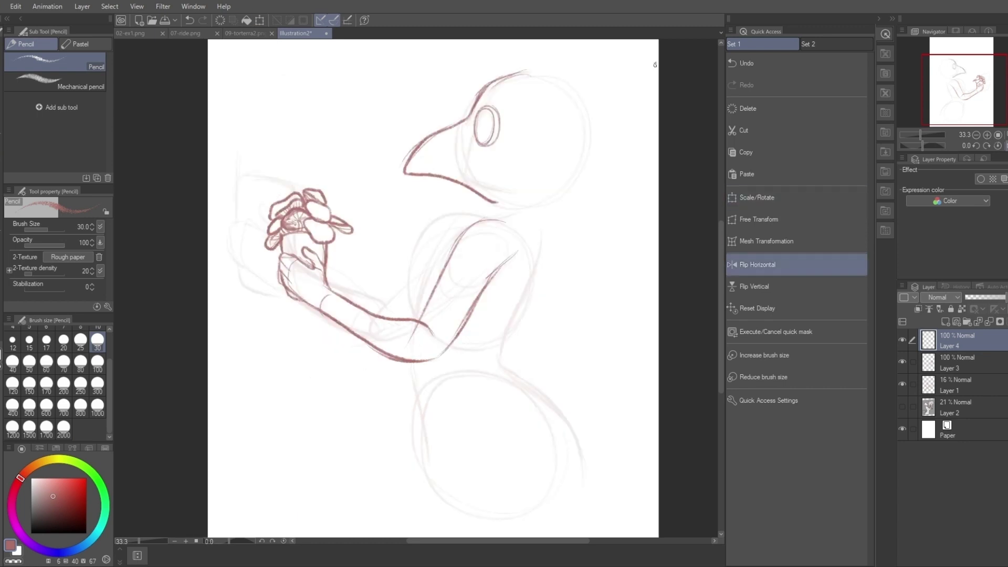
Sketch the mask's rear edge, the back of the head, and the neck and back contour.
scroll(617, 116, up, 3)
scroll(617, 115, down, 2)
mouse_move(617, 115)
mouse_down()
mouse_move(573, 299)
mouse_move(602, 268)
mouse_up()
click(757, 265)
mouse_move(348, 125)
mouse_down()
mouse_move(337, 293)
mouse_move(370, 456)
mouse_up()
drag(425, 313, 434, 338)
drag(467, 365, 554, 425)
click(757, 265)
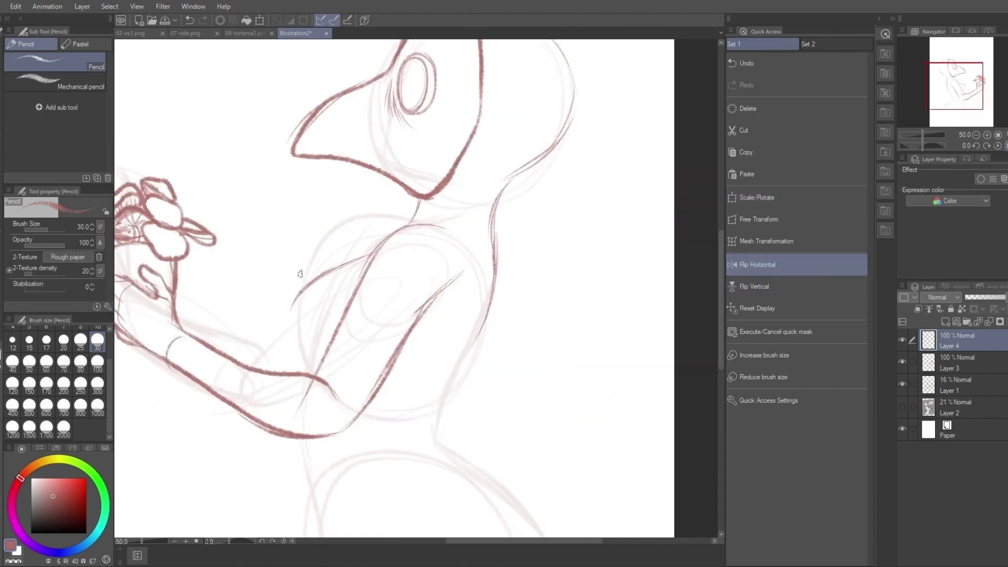
Sketch the rounded chest contour from the shoulder down to the forearm.
drag(303, 298, 283, 373)
drag(370, 241, 276, 344)
drag(297, 312, 278, 370)
drag(286, 368, 211, 336)
key(ctrl+minus)
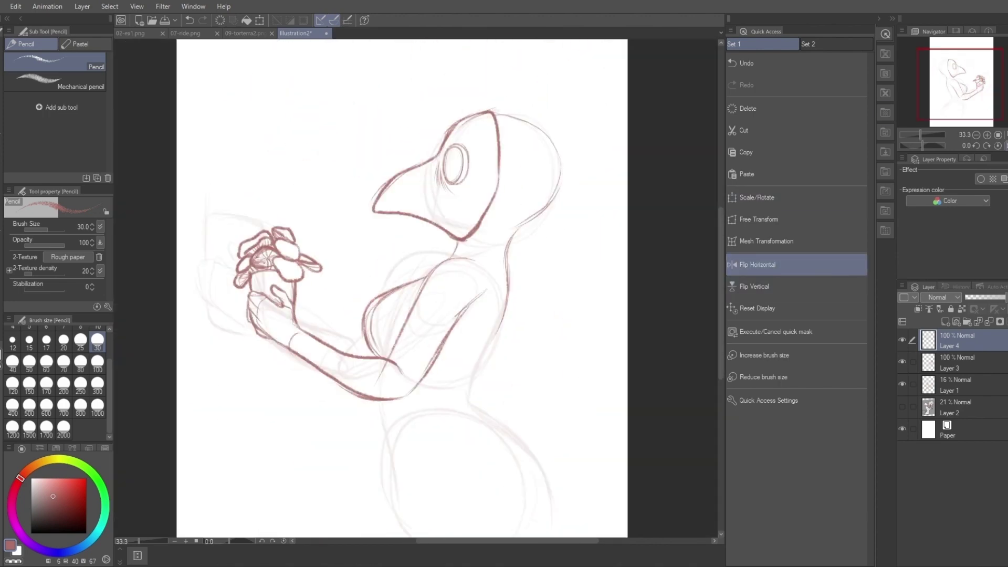
Sketch the lower back curving into the waist and add the curved waistband.
drag(493, 171, 449, 319)
click(758, 264)
drag(385, 317, 446, 352)
drag(383, 303, 465, 341)
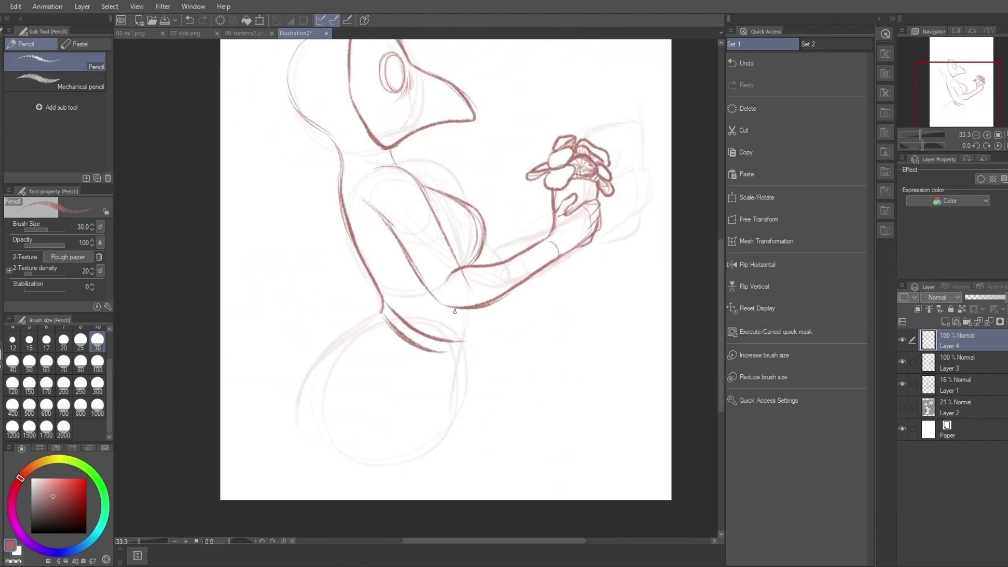
Sketch the wide flared skirt below the waistband with its outer contours, hem and first fold lines.
drag(474, 235, 441, 196)
key(ctrl+z)
mouse_move(464, 321)
mouse_down()
mouse_move(462, 336)
mouse_move(578, 467)
mouse_up()
key(h)
drag(404, 304, 562, 336)
mouse_move(458, 310)
mouse_down()
mouse_move(392, 328)
mouse_move(562, 415)
mouse_up()
drag(506, 437, 531, 500)
drag(542, 460, 592, 523)
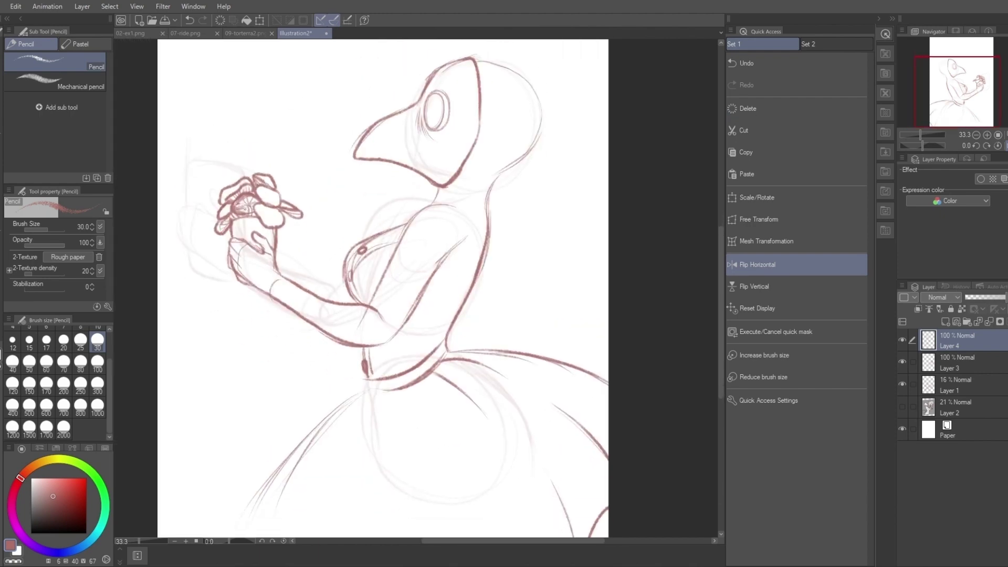
Sketch the sleeve opening around the near forearm and the skirt's sloping front panel edge.
mouse_move(235, 253)
mouse_down()
mouse_move(253, 279)
mouse_move(270, 267)
mouse_up()
mouse_move(327, 300)
mouse_down()
mouse_move(315, 329)
mouse_move(393, 336)
mouse_up()
mouse_move(309, 302)
mouse_down()
mouse_move(361, 301)
mouse_move(337, 244)
mouse_up()
key(h)
mouse_move(421, 334)
mouse_down()
mouse_move(462, 344)
mouse_move(589, 484)
mouse_move(530, 483)
mouse_move(574, 462)
mouse_up()
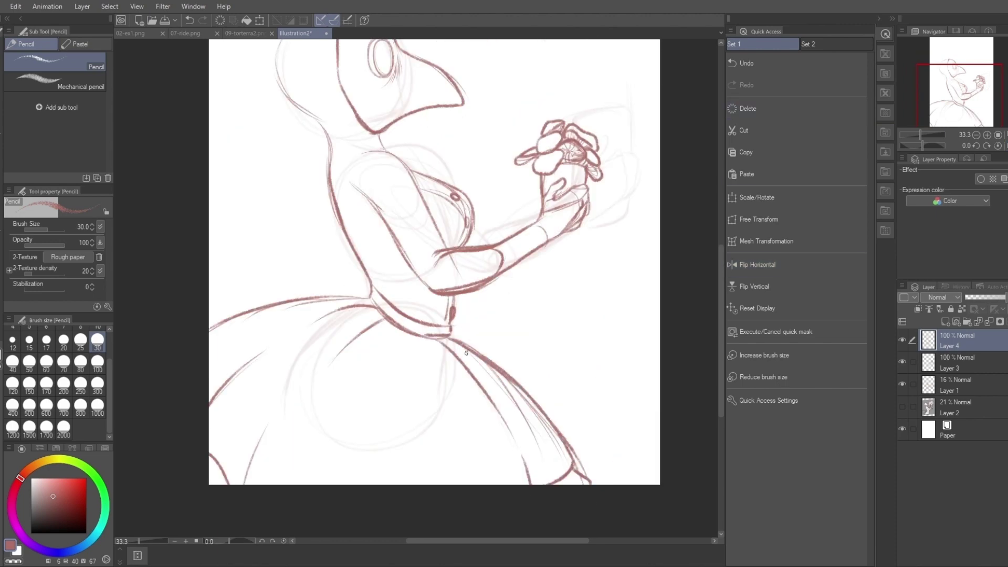
Add oval buttons down the skirt's front panel and fold lines running down from the waistband.
drag(500, 388, 503, 395)
drag(527, 426, 532, 437)
drag(412, 336, 386, 400)
drag(413, 339, 400, 402)
drag(408, 439, 406, 484)
drag(381, 459, 377, 484)
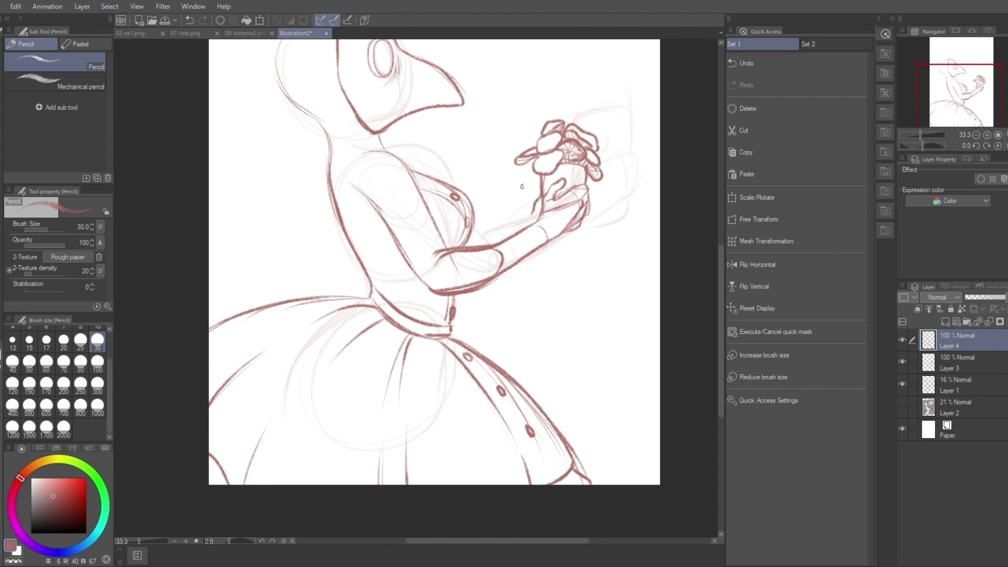
Sketch the far forearm leading to the hand and strengthen the chest contour.
mouse_move(473, 237)
mouse_down()
mouse_move(534, 202)
mouse_move(499, 227)
mouse_move(521, 222)
mouse_up()
drag(417, 172, 475, 231)
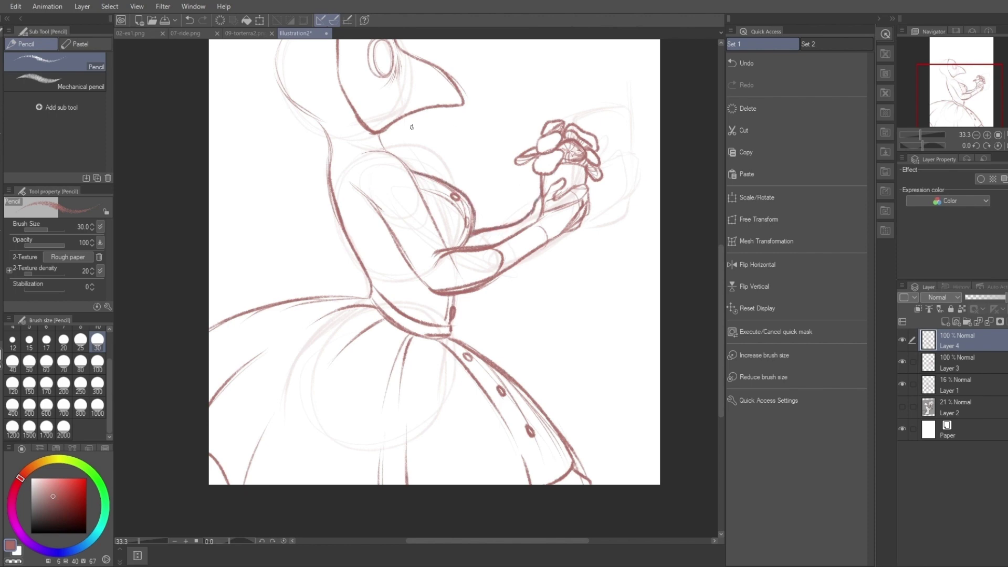
scroll(382, 291, up, 4)
key(h)
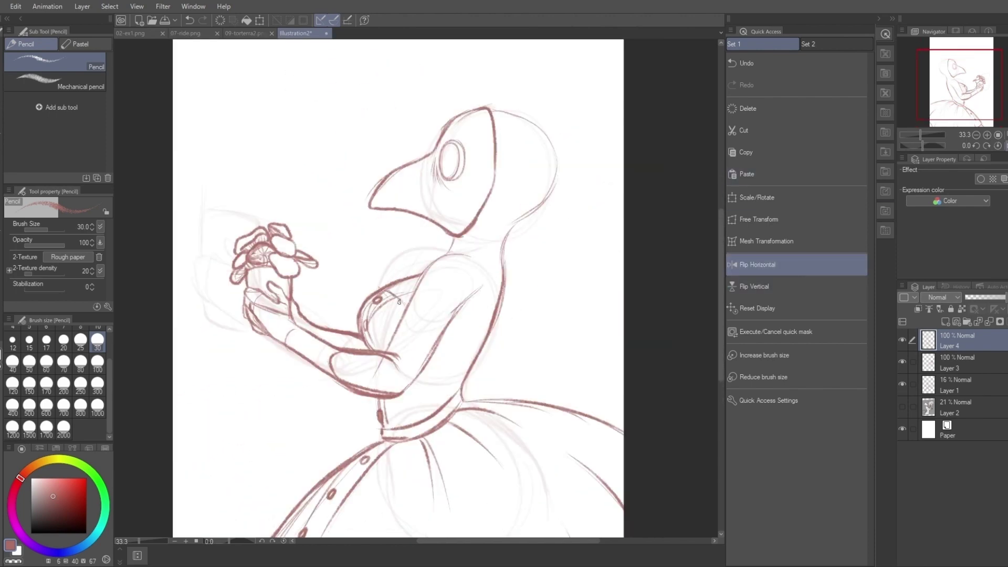
Sketch a short shoulder cape with a ruffled collar and a strap running behind the mask.
drag(399, 302, 505, 359)
mouse_move(379, 280)
mouse_down()
mouse_move(426, 335)
mouse_move(516, 356)
mouse_up()
mouse_move(410, 284)
mouse_down()
mouse_move(475, 253)
mouse_move(378, 279)
mouse_up()
drag(464, 252, 508, 277)
mouse_move(406, 273)
mouse_down()
mouse_move(459, 241)
mouse_move(505, 258)
mouse_move(527, 337)
mouse_move(494, 357)
mouse_up()
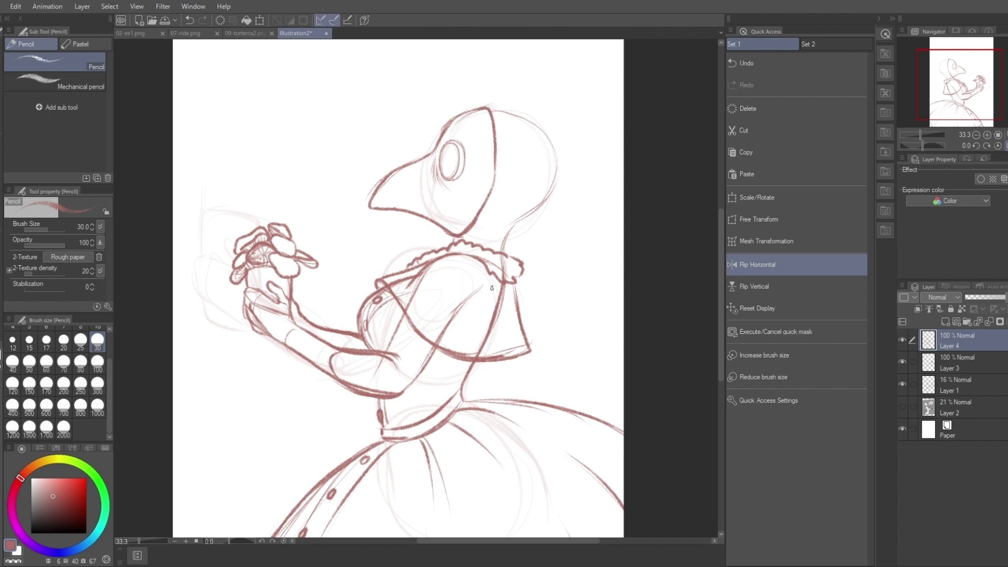
key(h)
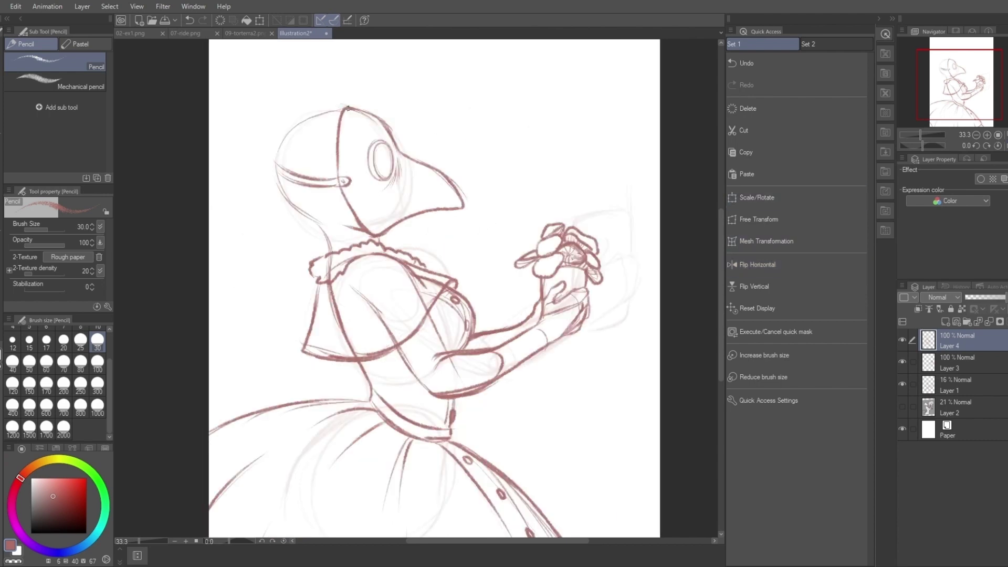
Sketch layered, feather-like hair over the back of the head on a new layer, with a small tuft above the mask.
mouse_move(320, 120)
mouse_down()
mouse_move(280, 151)
mouse_move(273, 104)
mouse_move(289, 124)
mouse_move(329, 111)
mouse_move(333, 163)
mouse_up()
mouse_move(320, 123)
mouse_down()
mouse_move(335, 158)
mouse_move(305, 167)
mouse_move(337, 145)
mouse_move(299, 102)
mouse_move(286, 144)
mouse_up()
mouse_move(294, 94)
mouse_down()
mouse_move(267, 147)
mouse_move(264, 90)
mouse_move(279, 151)
mouse_move(336, 204)
mouse_up()
click(757, 264)
click(757, 264)
key(ctrl+shift+n)
mouse_move(318, 166)
mouse_down()
mouse_move(361, 226)
mouse_move(383, 226)
mouse_up()
mouse_move(279, 142)
mouse_down()
mouse_move(308, 218)
mouse_move(346, 227)
mouse_move(275, 210)
mouse_up()
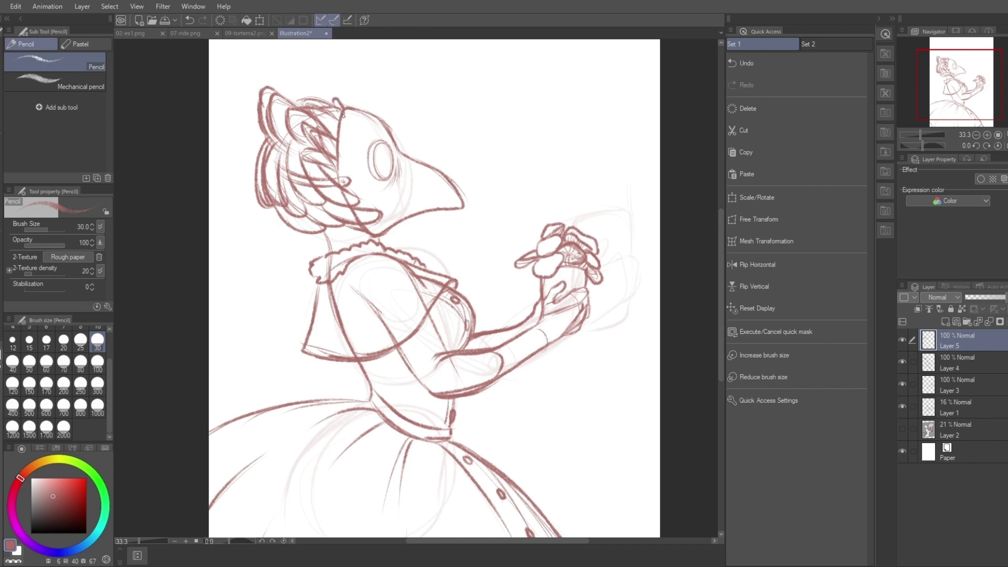
drag(342, 114, 348, 107)
Sketch small mushroom shapes scattered over the shoulder cape and one hanging at its hem.
drag(420, 284, 401, 236)
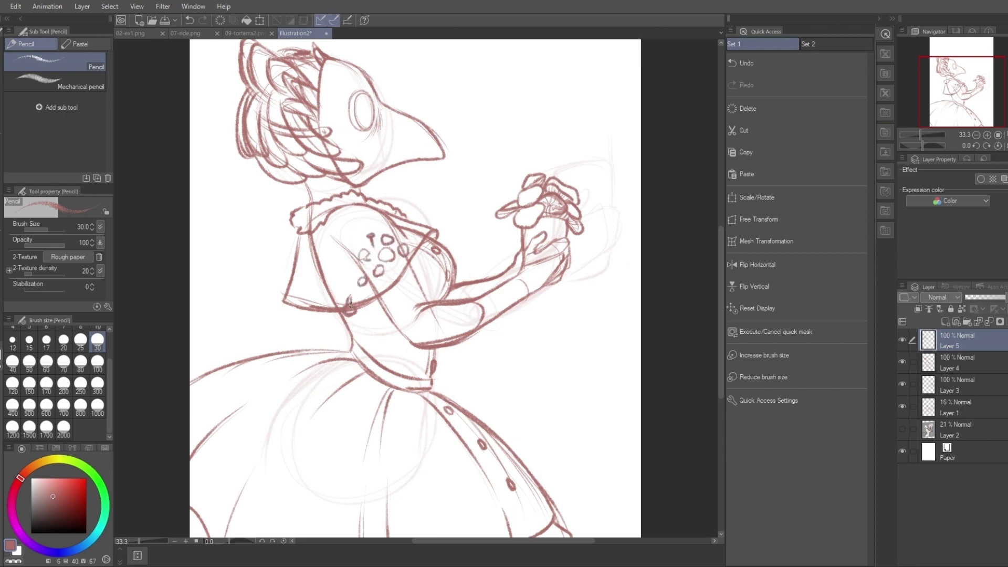
drag(345, 269, 361, 278)
scroll(326, 187, down, 1)
key(h)
On a new layer, sketch a stitched pouch tied to the belt and small spores floating around the mushroom cluster.
key(ctrl+shift+n)
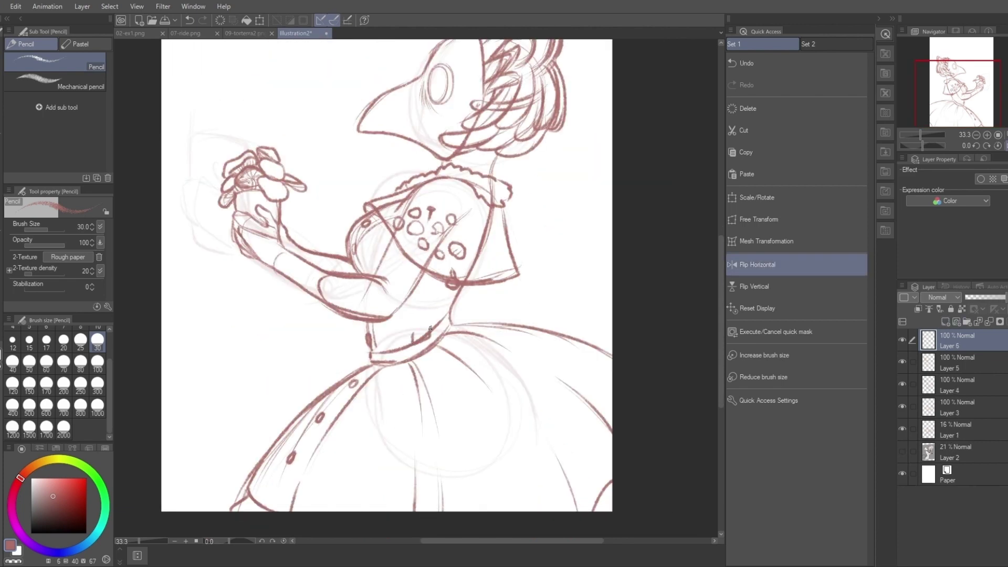
mouse_move(417, 391)
mouse_down()
mouse_move(525, 420)
mouse_move(436, 452)
mouse_move(416, 350)
mouse_up()
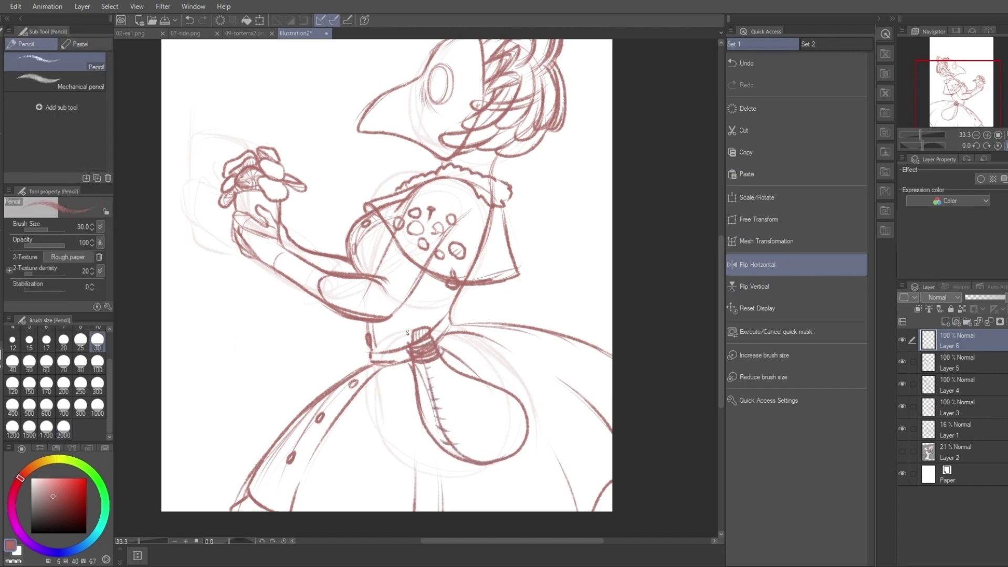
scroll(416, 189, up, 1)
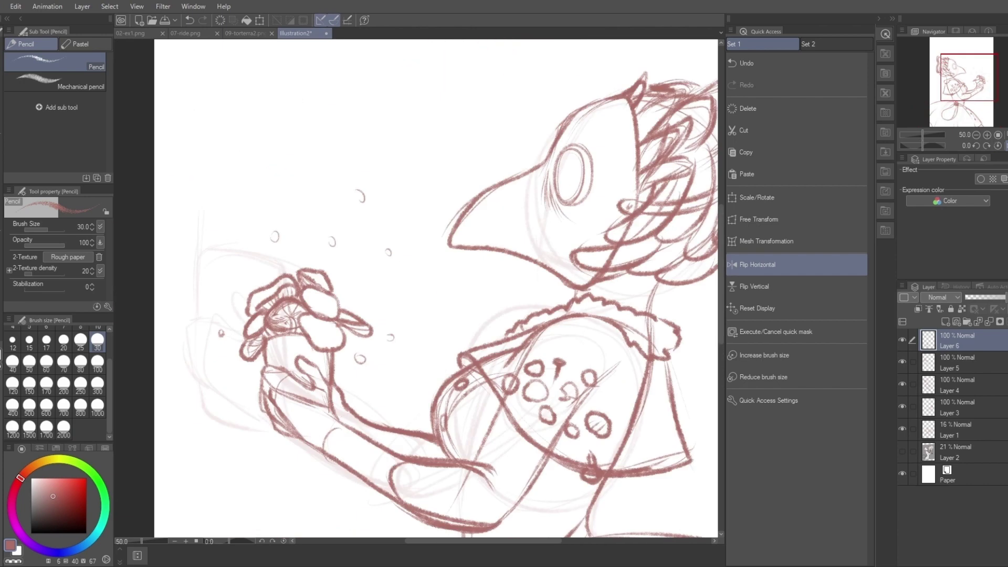
scroll(267, 243, down, 1)
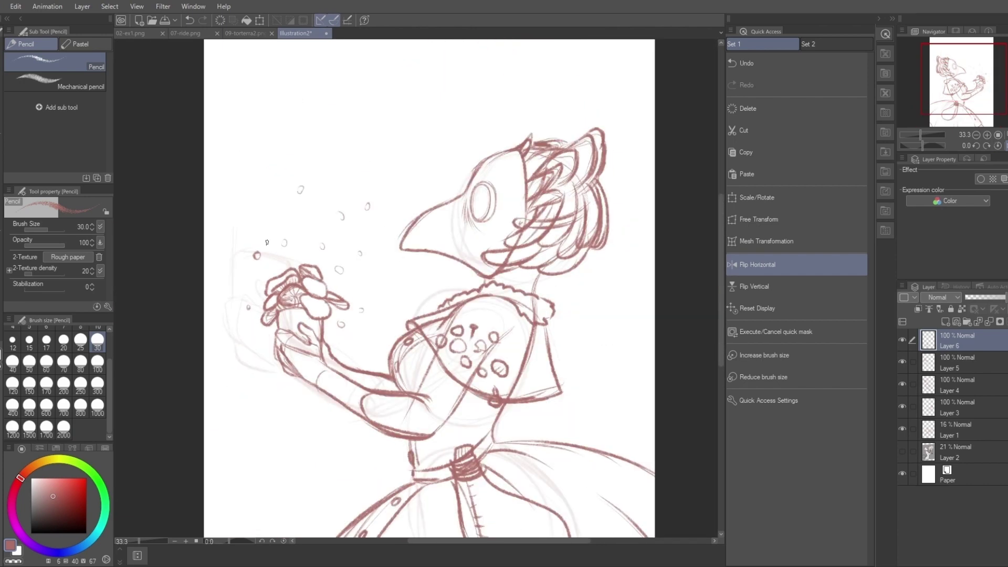
Erase the faint construction lines around the hand holding the mushroom cluster.
key(h)
scroll(420, 263, down, 3)
key(e)
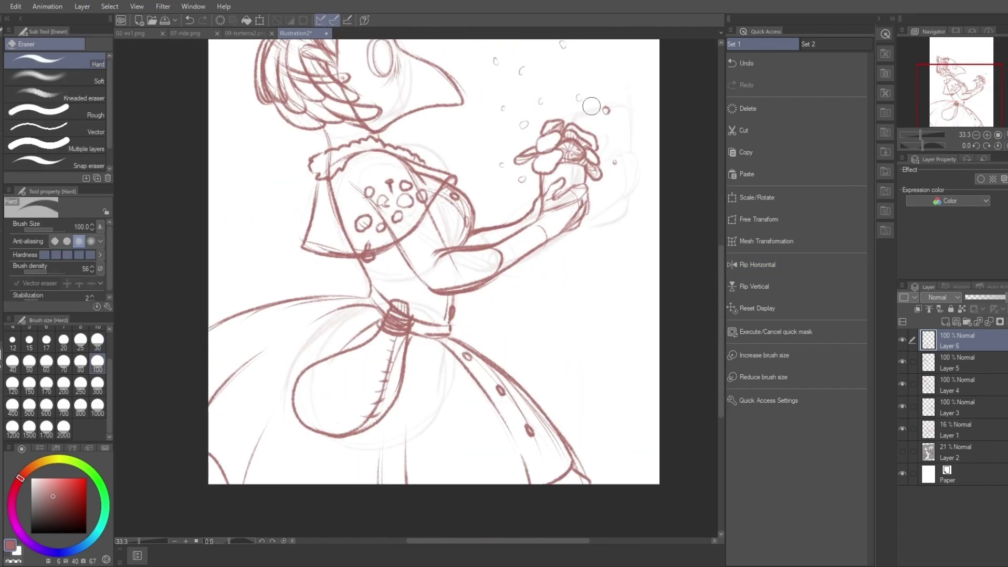
ctrl+shift+click(576, 175)
click(748, 108)
Erase the arm, body and strap lines that overlap the cape and the feathered hair.
ctrl+shift+click(353, 181)
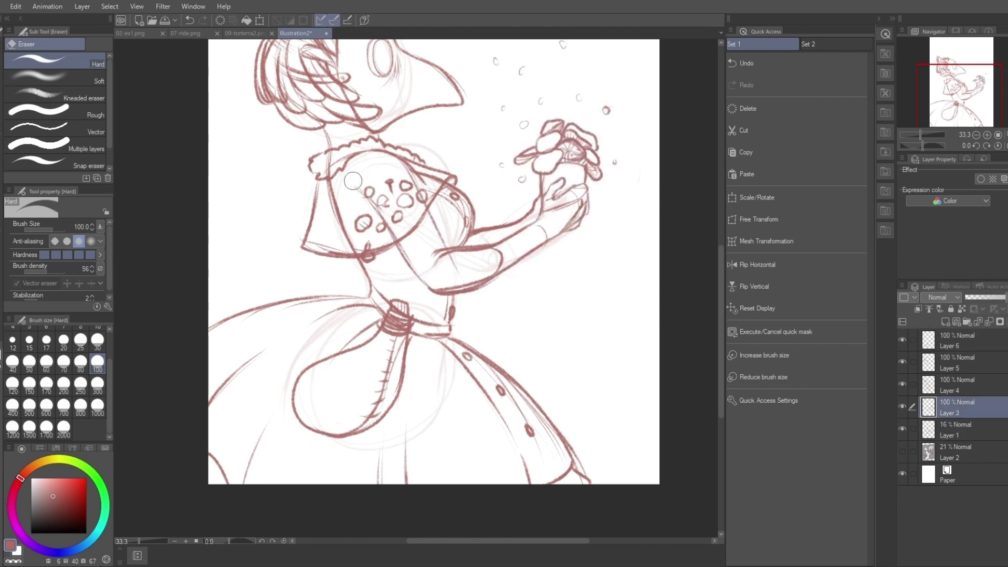
ctrl+shift+click(333, 158)
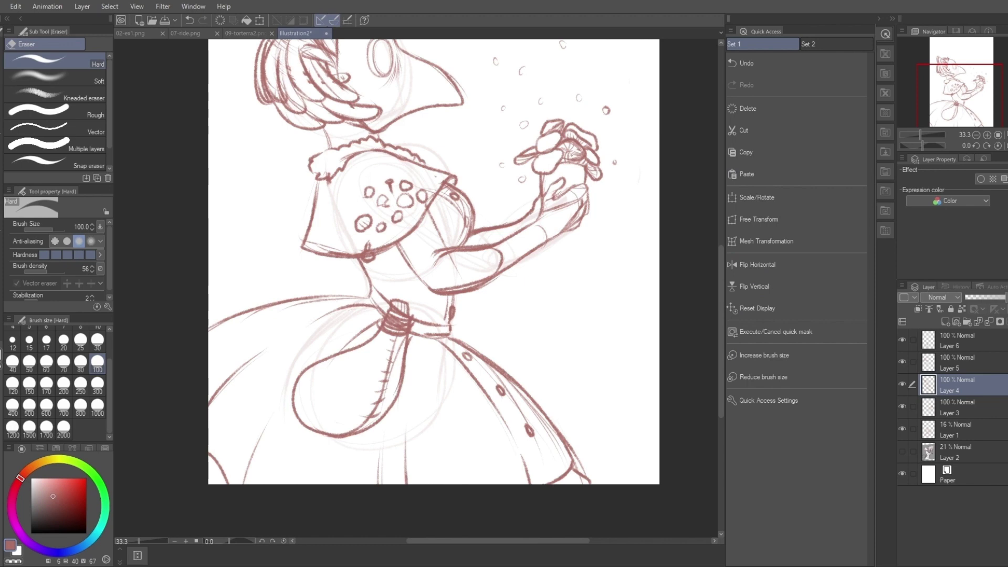
drag(321, 37, 351, 120)
scroll(322, 75, down, 1)
ctrl+shift+click(322, 74)
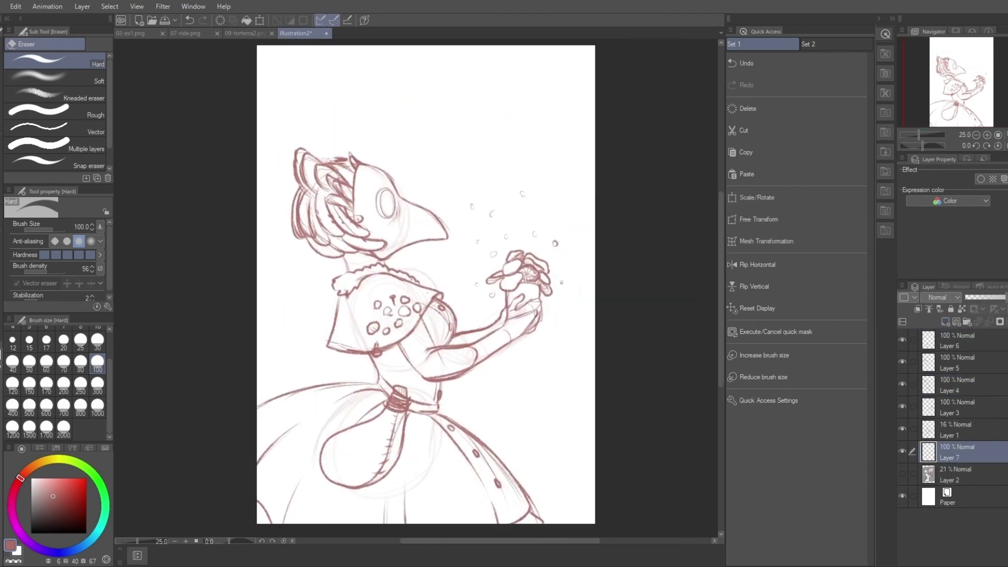
Merge the sketch layers into one and try a size 1000 brush stroke across the figure.
key(ctrl+shift+e)
key(b)
click(98, 405)
mouse_move(399, 263)
mouse_down()
mouse_move(500, 198)
mouse_move(525, 236)
mouse_up()
key(ctrl+z)
Fill the figure's silhouette white on Layer 7 beneath the sketch, using the gap-closing enclose tool, and show the paper.
click(956, 362)
key(g)
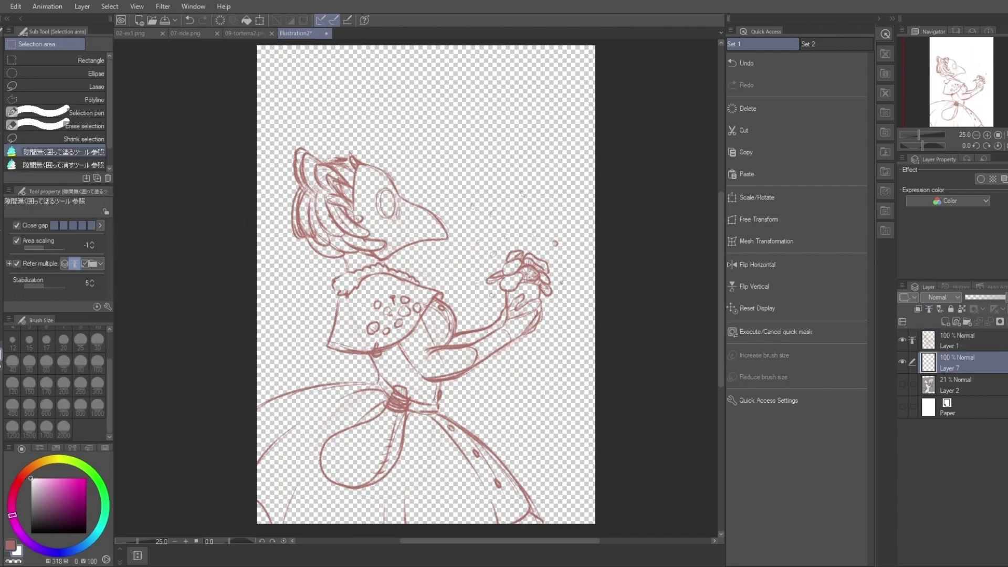
mouse_move(247, 400)
mouse_down()
mouse_move(210, 525)
mouse_move(368, 531)
mouse_move(294, 399)
mouse_up()
click(903, 407)
Paint a soft rosy background behind the figure on a new layer with a size 2000 brush.
click(946, 322)
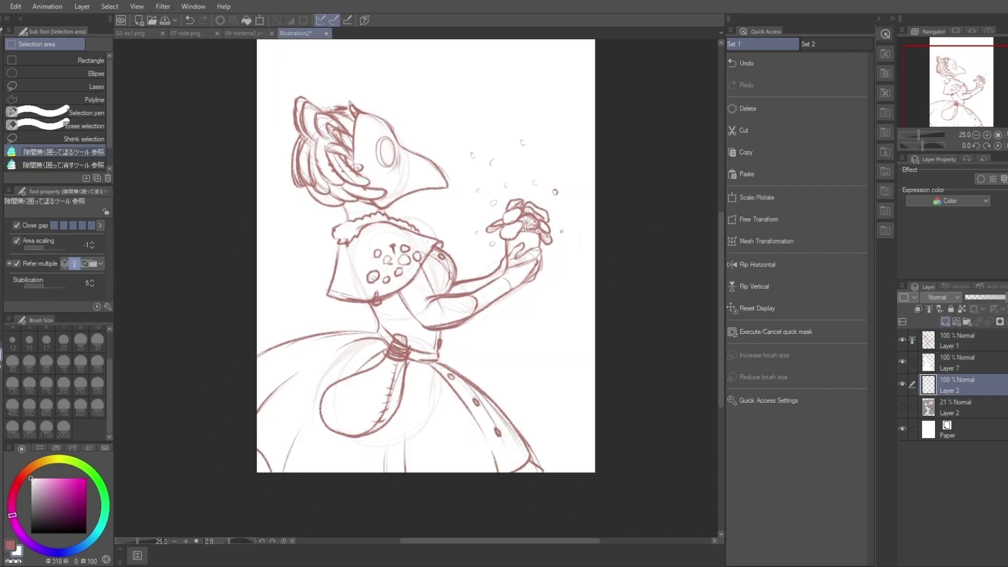
key(b)
click(64, 427)
mouse_move(336, 336)
mouse_down()
mouse_move(529, 377)
mouse_move(250, 403)
mouse_up()
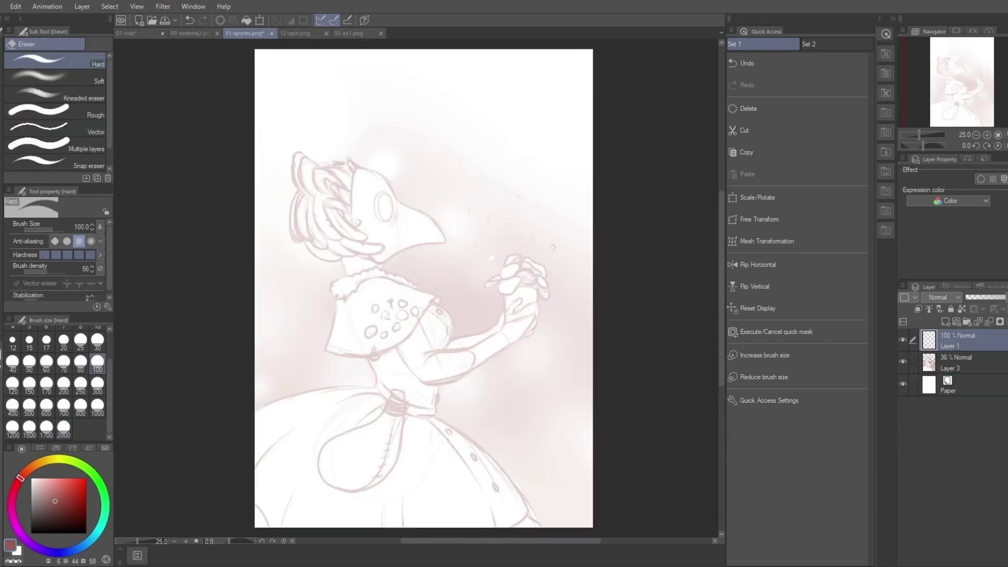
Ink the large mushroom cap on the cape with its rib lines in black, using a size 10 pen.
key(p)
scroll(382, 333, up, 5)
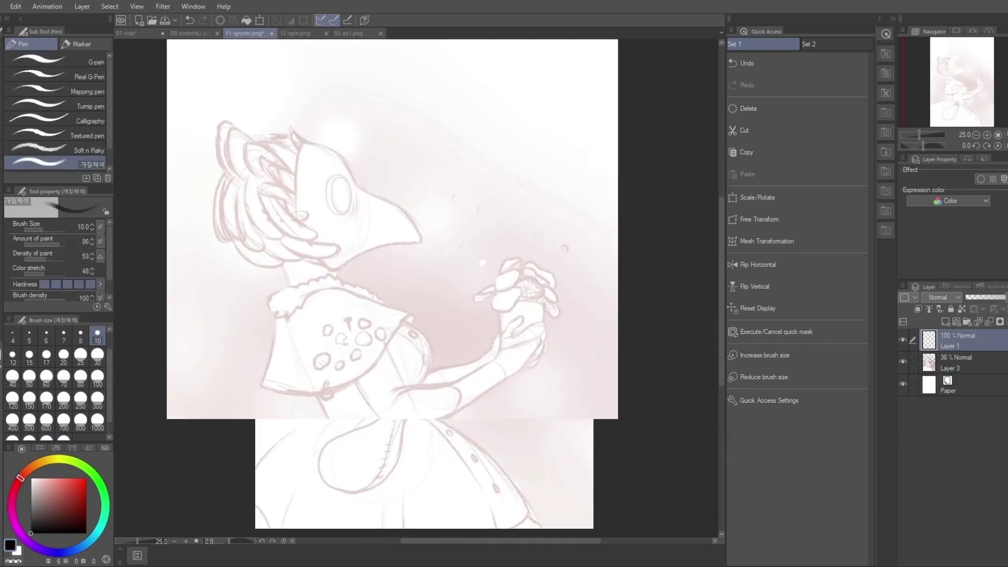
scroll(321, 315, up, 1)
mouse_move(319, 316)
mouse_down()
mouse_move(347, 390)
mouse_move(323, 319)
mouse_up()
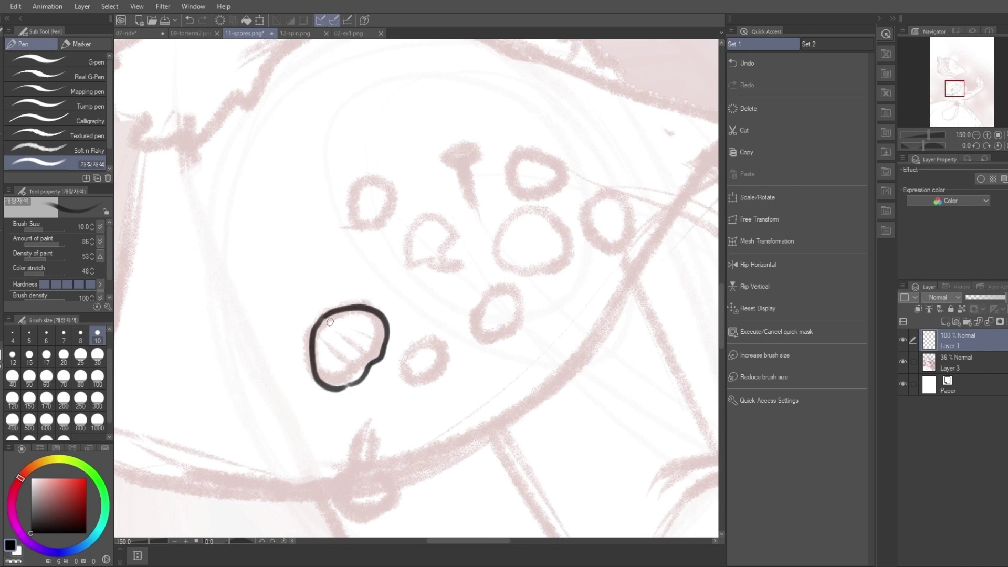
drag(328, 362, 342, 386)
mouse_move(341, 341)
mouse_down()
mouse_move(368, 370)
mouse_move(355, 332)
mouse_up()
Ink the upside-down mushroom at the cape's hem and the two small ribbed caps above it.
mouse_move(362, 472)
mouse_down()
mouse_move(368, 520)
mouse_move(369, 428)
mouse_up()
drag(379, 432, 363, 491)
drag(381, 471, 385, 496)
mouse_move(419, 350)
mouse_down()
mouse_move(410, 370)
mouse_move(420, 337)
mouse_move(432, 339)
mouse_up()
drag(440, 362, 432, 380)
mouse_move(487, 302)
mouse_down()
mouse_move(527, 308)
mouse_move(481, 295)
mouse_move(470, 321)
mouse_up()
drag(502, 292, 489, 332)
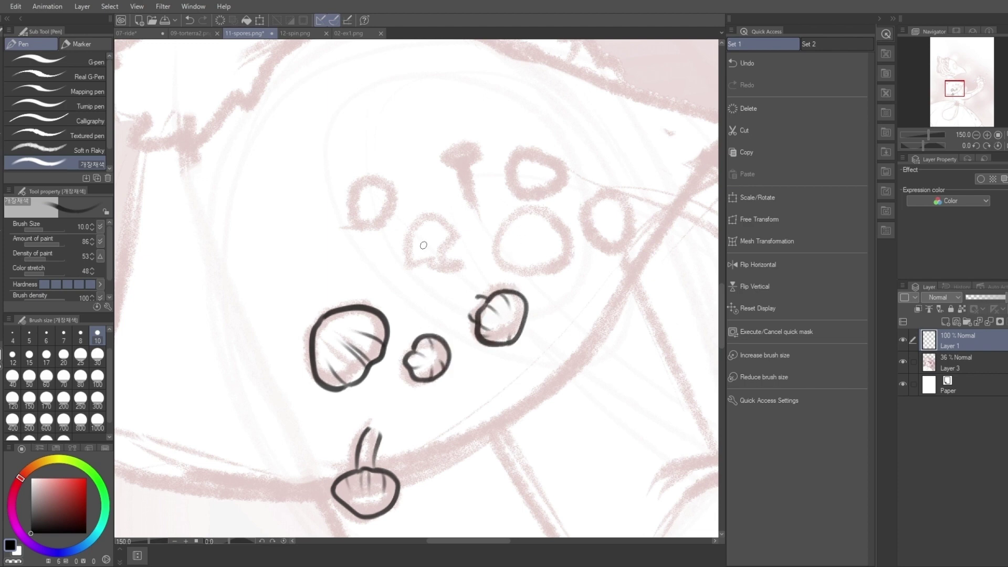
Ink the mushroom with visible gills and a curved stem, and outline the pointed cap beside it.
mouse_move(417, 266)
mouse_down()
mouse_move(453, 235)
mouse_move(454, 268)
mouse_up()
mouse_move(439, 244)
mouse_down()
mouse_move(428, 269)
mouse_move(453, 270)
mouse_up()
mouse_move(420, 255)
mouse_down()
mouse_move(429, 234)
mouse_move(453, 232)
mouse_move(409, 262)
mouse_up()
mouse_move(351, 184)
mouse_down()
mouse_move(346, 218)
mouse_move(399, 199)
mouse_move(379, 207)
mouse_up()
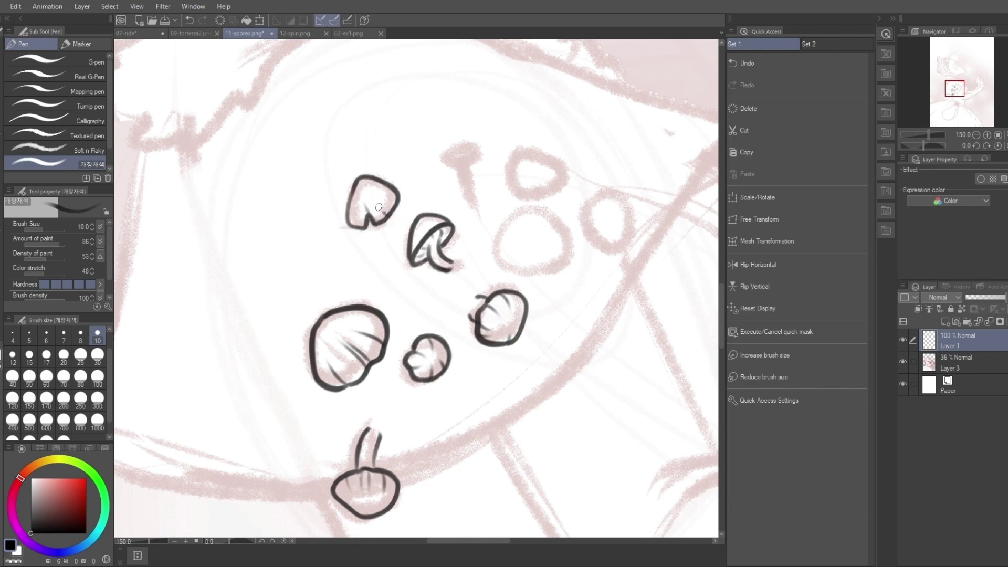
Ink the large round mushroom cap in the middle of the cape with short rib lines.
mouse_move(511, 235)
mouse_down()
mouse_move(497, 277)
mouse_move(551, 208)
mouse_move(507, 221)
mouse_up()
mouse_move(512, 221)
mouse_down()
mouse_move(541, 237)
mouse_move(528, 274)
mouse_up()
drag(569, 247, 562, 263)
drag(552, 211, 557, 225)
Ink the thin-stemmed mushroom, the pointed cap's stem, and the ribbed cap above the large round one.
mouse_move(451, 161)
mouse_down()
mouse_move(475, 150)
mouse_move(477, 226)
mouse_move(468, 210)
mouse_up()
drag(374, 223, 384, 243)
drag(522, 160, 541, 193)
mouse_move(540, 192)
mouse_down()
mouse_move(561, 147)
mouse_move(551, 141)
mouse_up()
mouse_move(527, 168)
mouse_down()
mouse_move(528, 184)
mouse_move(549, 192)
mouse_up()
mouse_move(517, 181)
mouse_down()
mouse_move(520, 199)
mouse_move(446, 193)
mouse_up()
Ink the oval ribbed cap near the cape's front edge and add a small round cap near its lower edge.
drag(536, 208, 559, 263)
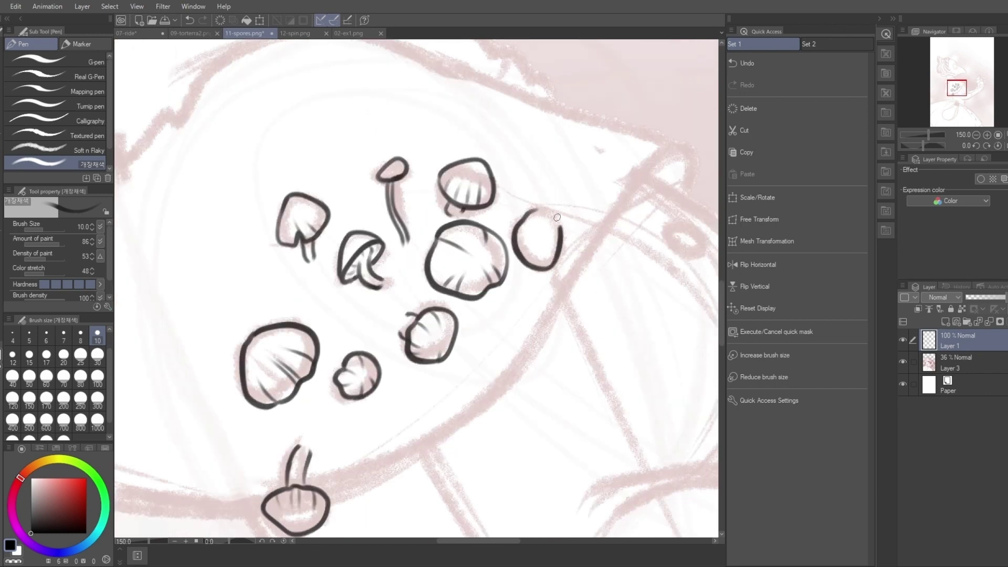
mouse_move(528, 225)
mouse_down()
mouse_move(561, 213)
mouse_move(533, 248)
mouse_up()
drag(525, 257, 530, 265)
mouse_move(408, 392)
mouse_down()
mouse_move(433, 401)
mouse_move(410, 390)
mouse_up()
drag(404, 398, 404, 416)
drag(417, 393, 424, 392)
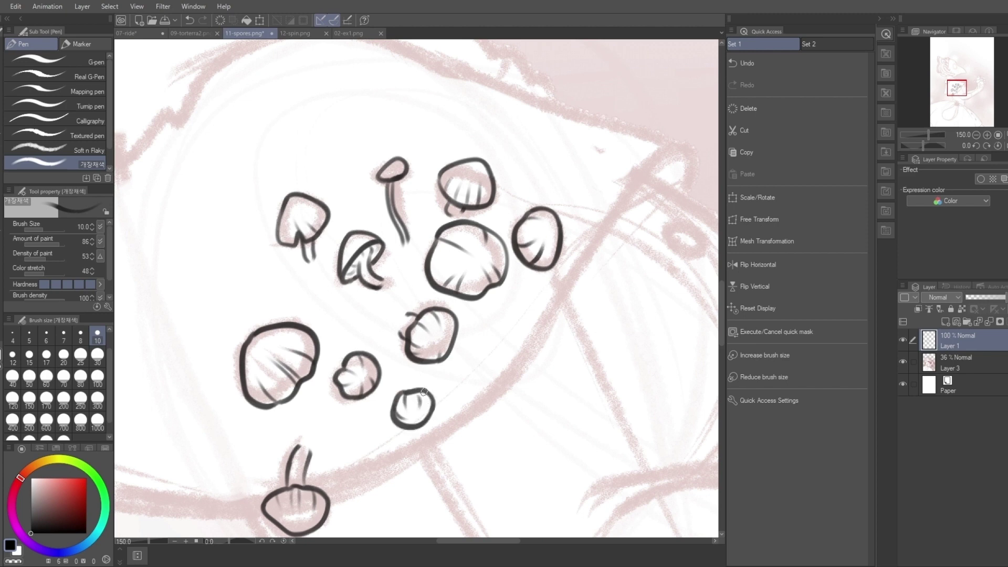
Ink another small round mushroom cap with short rib lines between the oval cap and the lowest small cap.
mouse_move(485, 312)
mouse_down()
mouse_move(519, 315)
mouse_move(491, 341)
mouse_up()
drag(507, 332, 508, 339)
drag(508, 308, 505, 319)
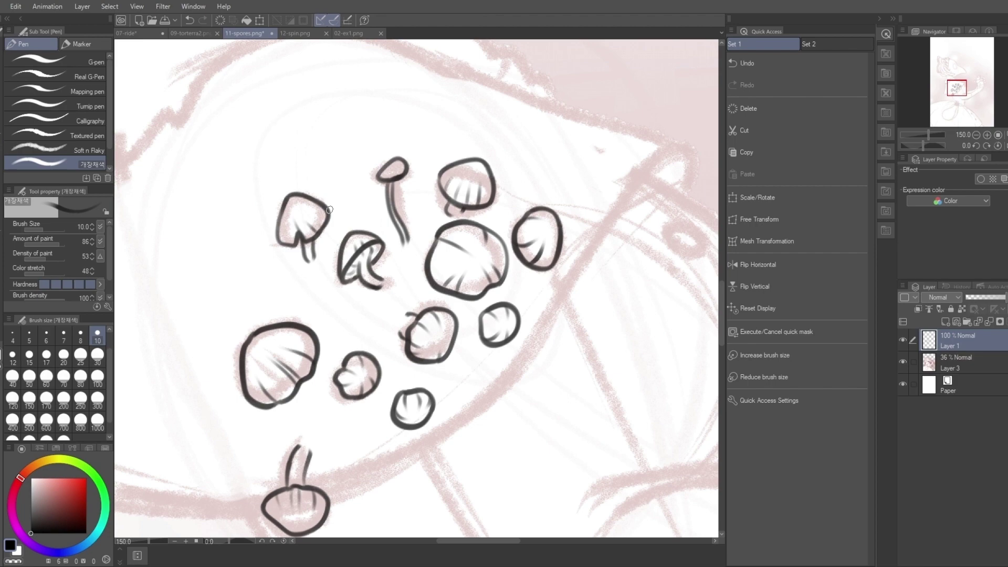
Add a new layer and ink the fur collar's lower edge and the cape's top edge to the front corner.
key(ctrl+shift+n)
key(ctrl+minus)
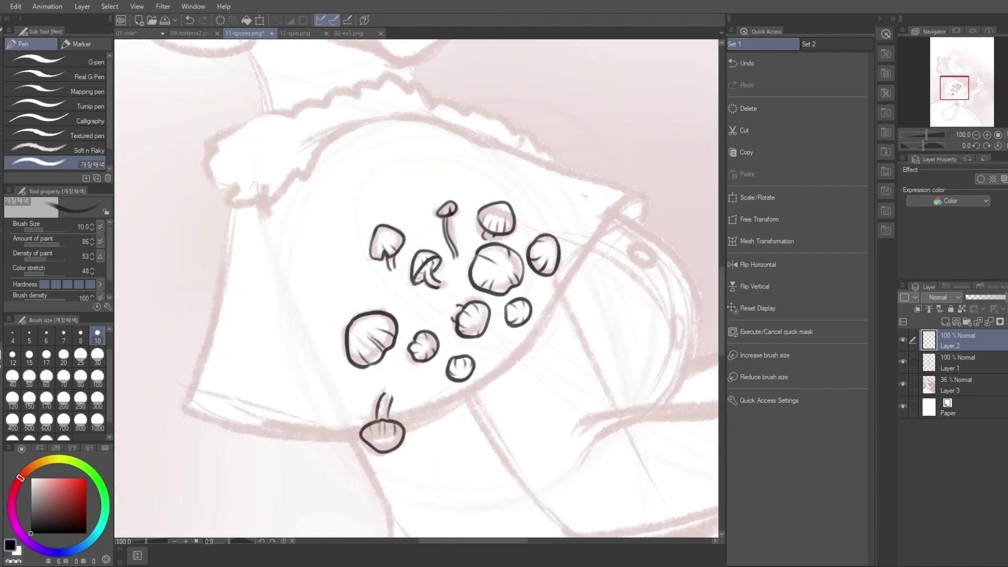
click(797, 264)
mouse_move(441, 236)
mouse_down()
mouse_move(499, 297)
mouse_move(581, 318)
mouse_up()
click(797, 264)
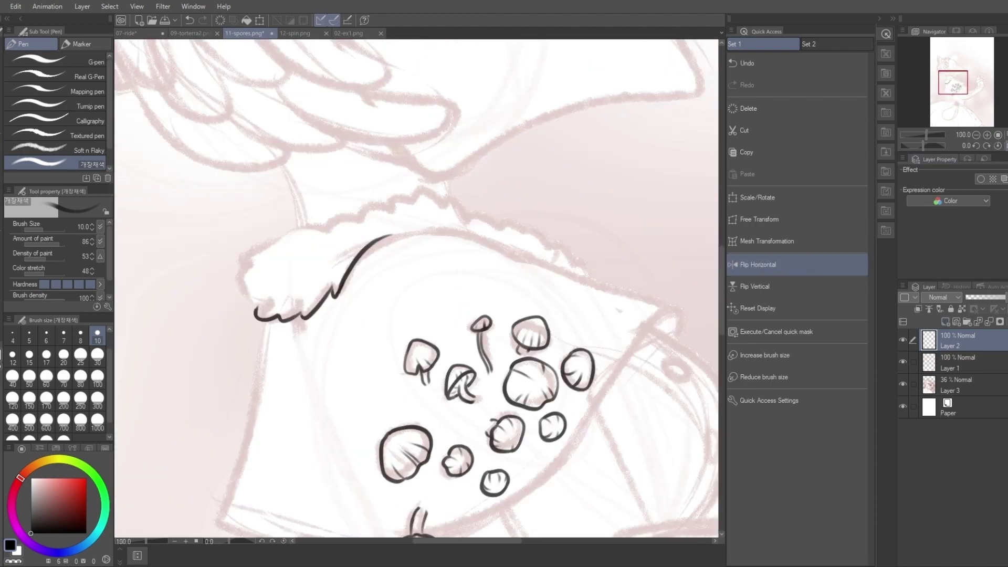
mouse_move(389, 239)
mouse_down()
mouse_move(458, 226)
mouse_move(682, 336)
mouse_up()
key(ctrl+z)
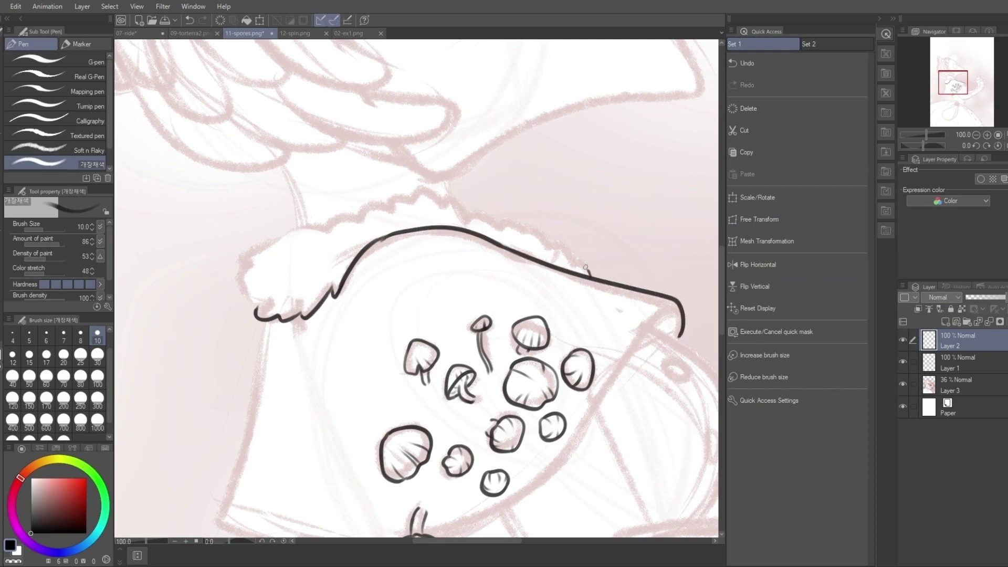
Ink the scalloped upper outline of the fur collar around to its rounded back end.
mouse_move(586, 267)
mouse_down()
mouse_move(532, 231)
mouse_move(408, 186)
mouse_move(585, 251)
mouse_move(577, 311)
mouse_up()
click(797, 264)
scroll(578, 311, down, 2)
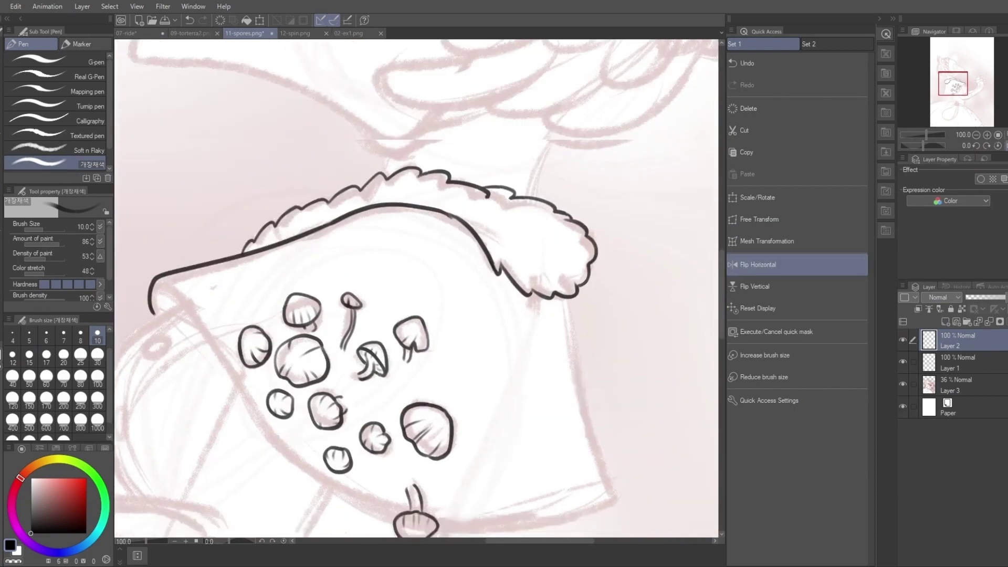
Ink the cape's back edge, bottom hem and curved front edge.
click(798, 264)
mouse_move(207, 183)
mouse_down()
mouse_move(160, 377)
mouse_move(337, 411)
mouse_up()
click(797, 264)
mouse_move(207, 164)
mouse_down()
mouse_move(291, 263)
mouse_move(452, 402)
mouse_up()
click(797, 264)
mouse_move(420, 368)
mouse_down()
mouse_move(452, 157)
mouse_move(225, 294)
mouse_move(494, 284)
mouse_up()
mouse_move(420, 210)
mouse_down()
mouse_move(373, 450)
mouse_move(340, 270)
mouse_up()
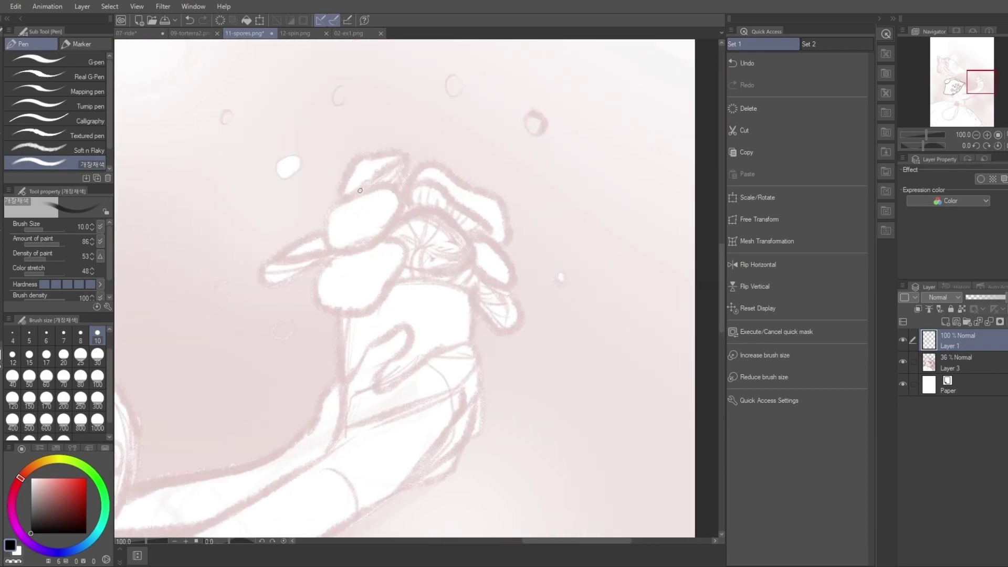
Ink the two smooth caps at the cluster's front and the gilled mushroom with its stem beside them.
mouse_move(363, 194)
mouse_down()
mouse_move(402, 208)
mouse_move(363, 192)
mouse_up()
drag(334, 252, 392, 236)
mouse_move(398, 218)
mouse_down()
mouse_move(470, 245)
mouse_move(427, 268)
mouse_up()
drag(414, 279, 427, 246)
drag(425, 250, 451, 246)
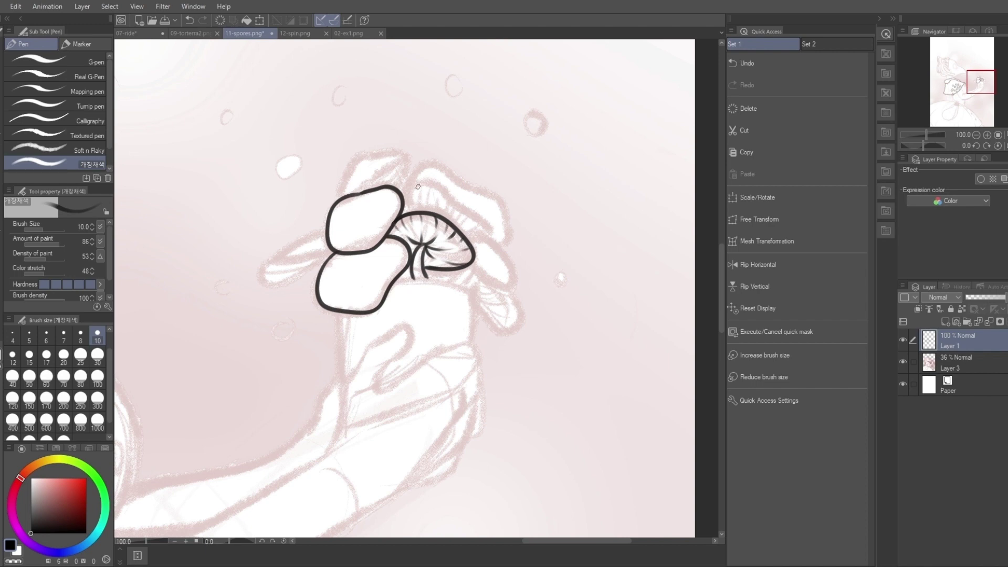
drag(428, 238, 424, 243)
drag(421, 243, 408, 229)
Add a rim to the gilled cap and outline the small cap beside it and the large cap behind it.
mouse_move(419, 208)
mouse_down()
mouse_move(480, 250)
mouse_move(476, 267)
mouse_move(471, 230)
mouse_up()
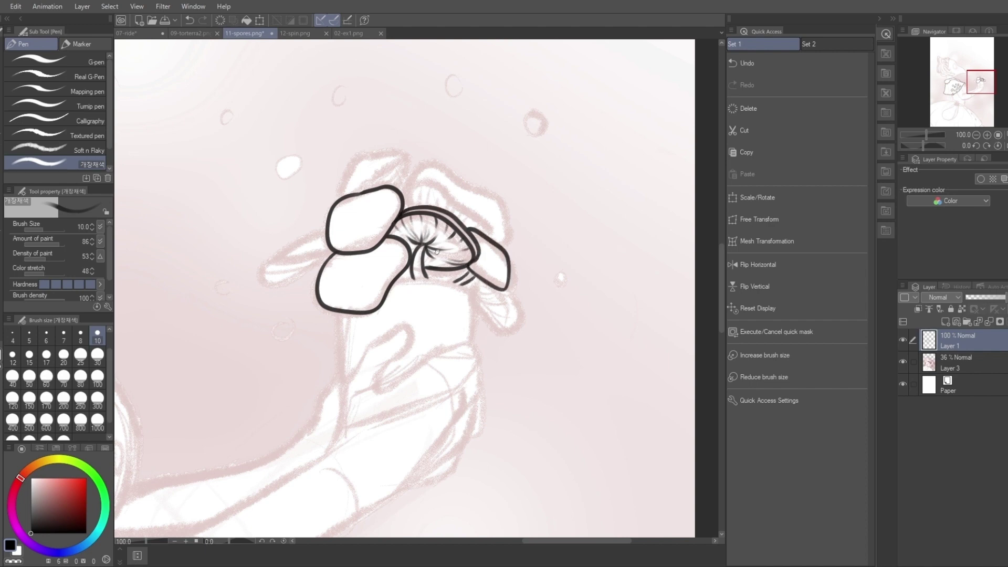
mouse_move(408, 205)
mouse_down()
mouse_move(494, 226)
mouse_move(500, 242)
mouse_up()
mouse_move(407, 195)
mouse_down()
mouse_move(428, 162)
mouse_move(505, 243)
mouse_up()
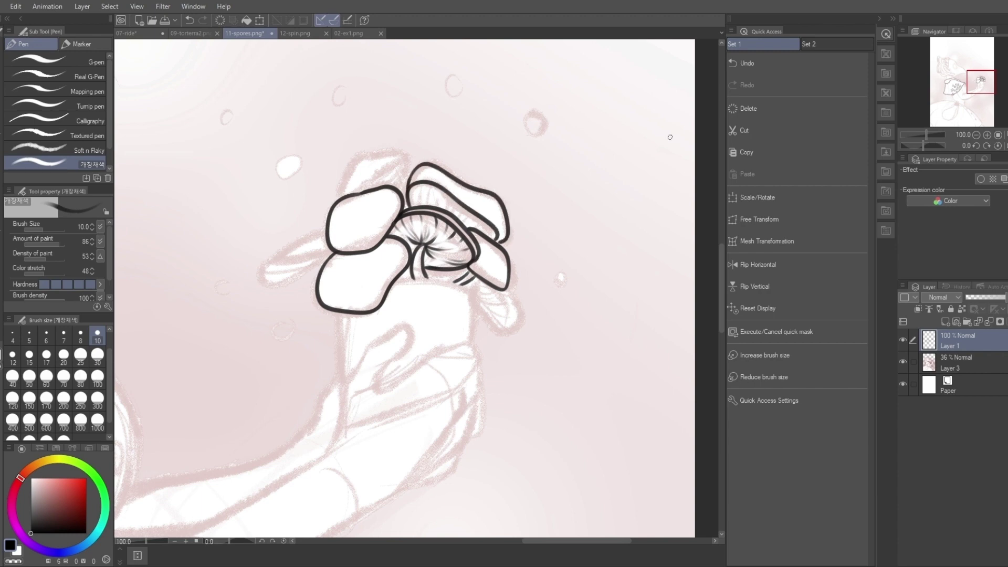
Fill the underside of the large rear cap with short gill lines.
key(h)
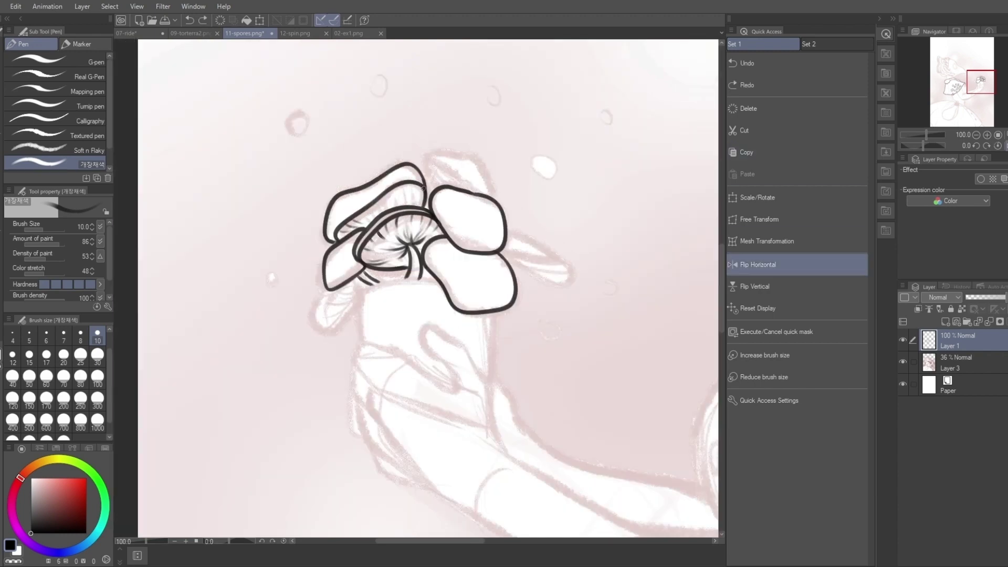
drag(417, 187, 423, 205)
drag(410, 185, 415, 202)
mouse_move(400, 184)
mouse_down()
mouse_move(390, 213)
mouse_move(368, 218)
mouse_up()
drag(371, 202, 376, 216)
drag(386, 195, 387, 208)
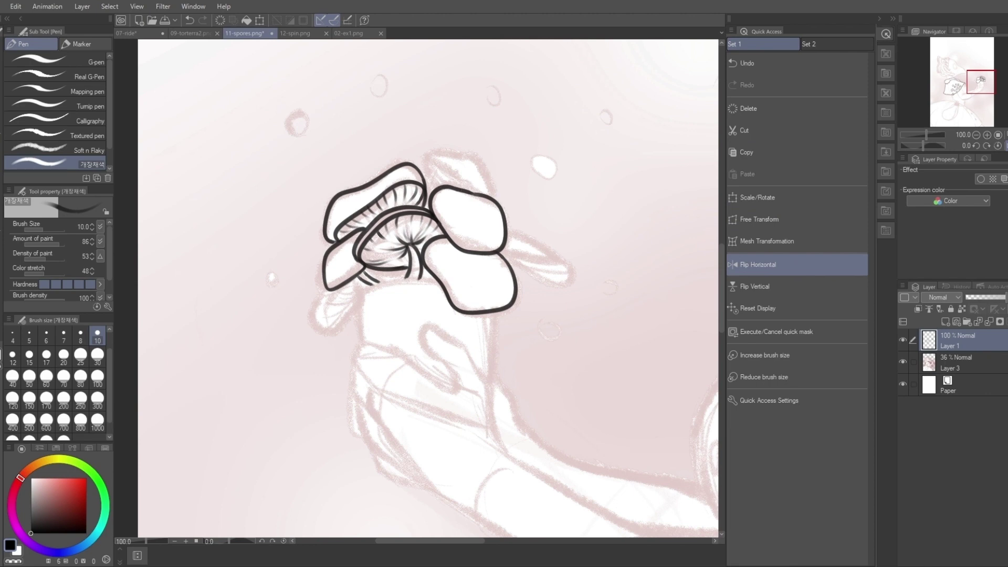
Ink the remaining gilled caps at the cluster's top, outer side and lower edge.
mouse_move(437, 189)
mouse_down()
mouse_move(425, 155)
mouse_move(480, 194)
mouse_up()
mouse_move(438, 177)
mouse_down()
mouse_move(432, 159)
mouse_move(495, 196)
mouse_up()
key(ctrl+z)
mouse_move(426, 154)
mouse_down()
mouse_move(484, 168)
mouse_move(497, 199)
mouse_up()
mouse_move(502, 252)
mouse_down()
mouse_move(555, 258)
mouse_move(531, 275)
mouse_move(544, 278)
mouse_up()
drag(507, 227, 561, 257)
mouse_move(325, 276)
mouse_down()
mouse_move(313, 318)
mouse_move(357, 285)
mouse_move(325, 328)
mouse_move(328, 320)
mouse_up()
drag(356, 295, 334, 330)
On a new layer, ink the top edge and both sides of the thick base under the mushroom cluster.
click(946, 322)
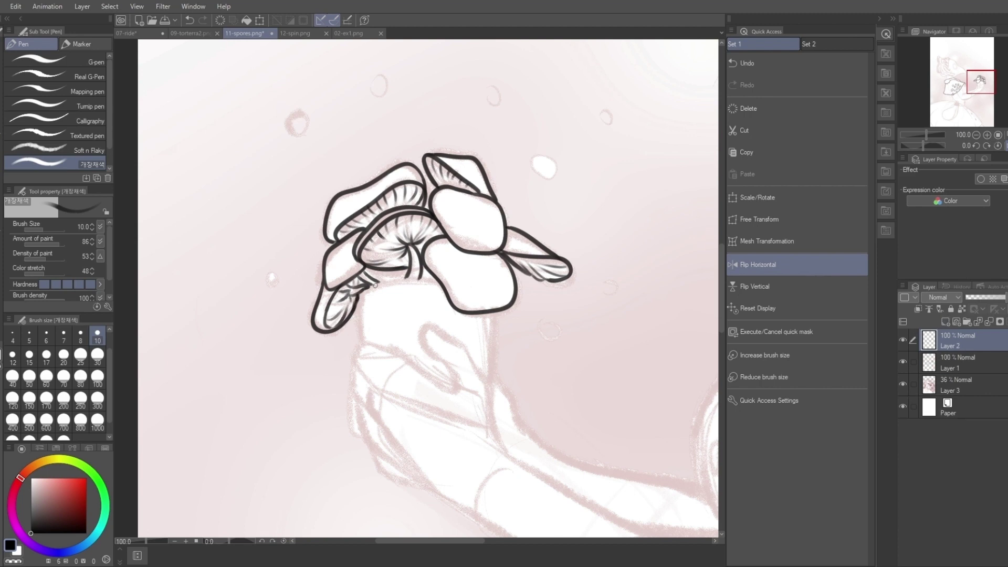
drag(365, 287, 368, 342)
key(h)
drag(394, 279, 465, 287)
drag(335, 313, 351, 404)
key(ctrl+z)
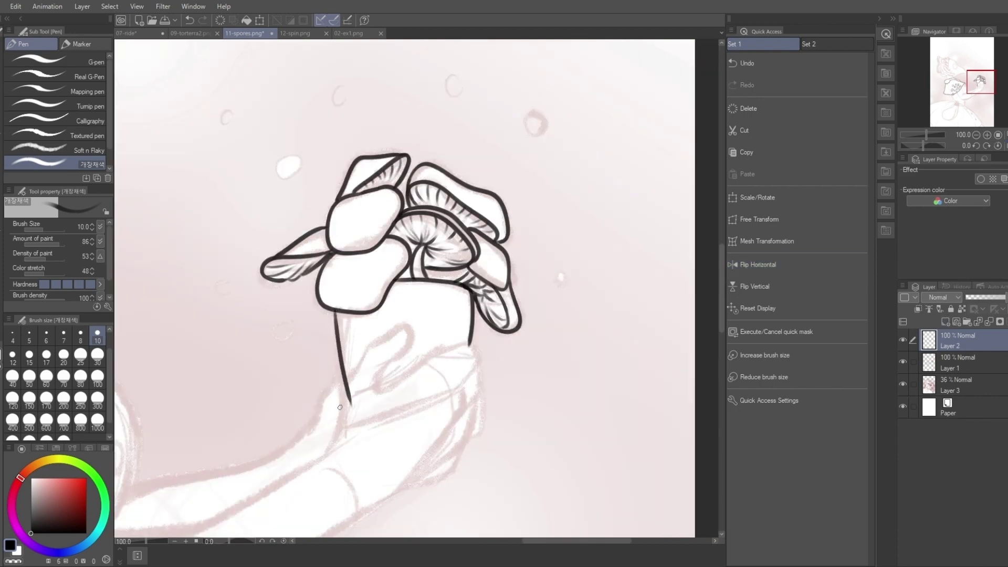
click(946, 321)
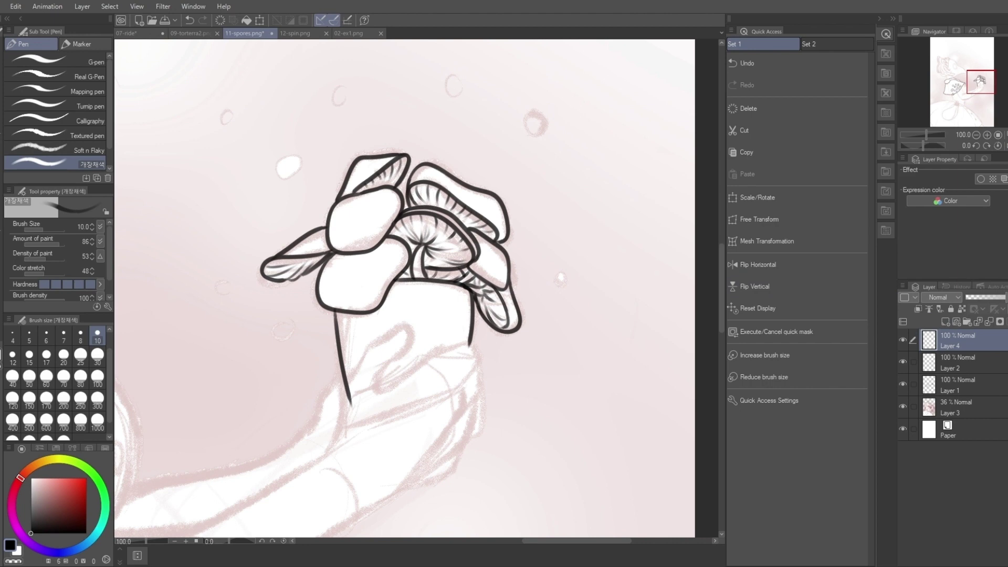
key(ctrl+z)
Ink the hand gripping the mushroom base, with the thumb, curled fingers and outer edge down to the wrist.
key(h)
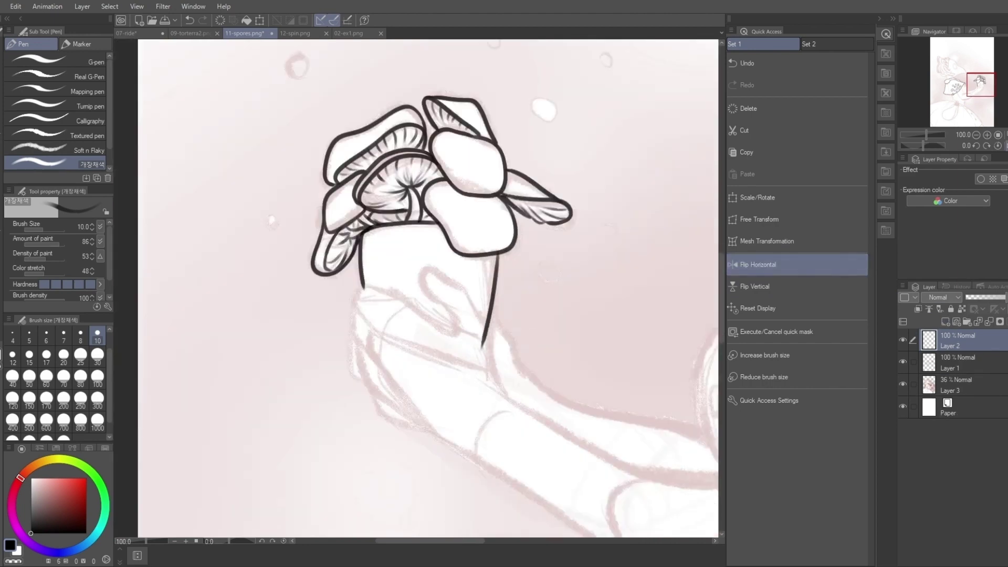
scroll(415, 428, up, 2)
mouse_move(435, 187)
mouse_down()
mouse_move(493, 228)
mouse_move(551, 374)
mouse_up()
drag(450, 235, 476, 284)
mouse_move(399, 242)
mouse_down()
mouse_move(332, 220)
mouse_move(374, 311)
mouse_move(476, 284)
mouse_up()
mouse_move(333, 219)
mouse_down()
mouse_move(322, 260)
mouse_move(344, 339)
mouse_up()
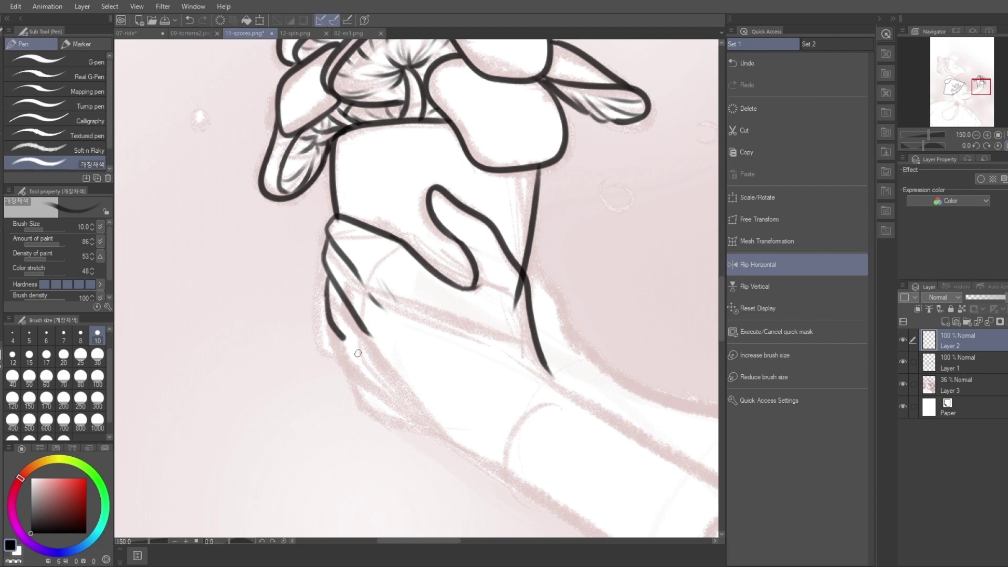
key(ctrl+z)
mouse_move(326, 271)
mouse_down()
mouse_move(362, 354)
mouse_move(499, 469)
mouse_up()
Erase the mushroom base's outline where it overlaps the hand, then return to the pen on the upper layer.
click(961, 362)
key(e)
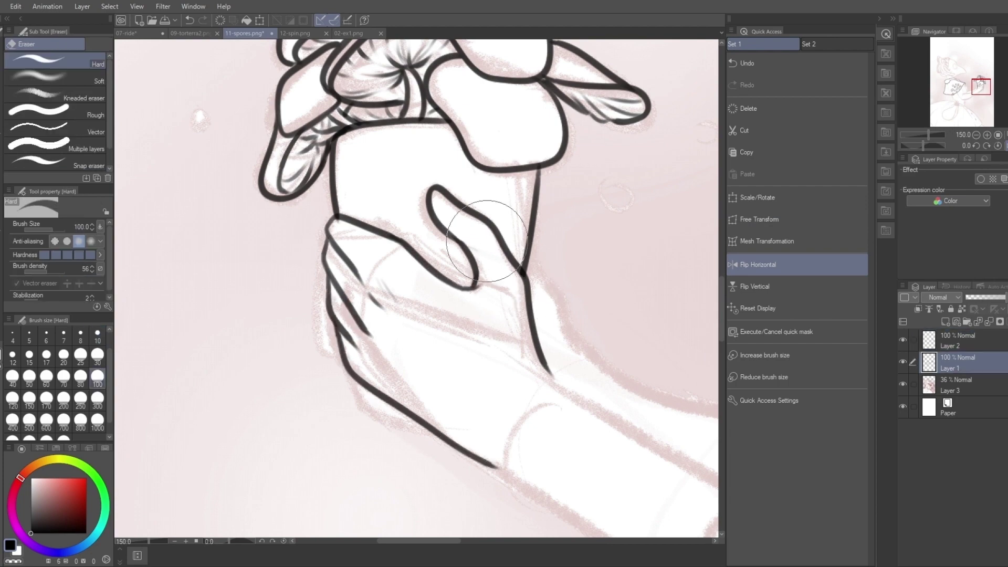
key(p)
key(alt+bracketright)
Ink the bodice's rounded chest outline in front of the cape with two oval buttons and the inner seam.
scroll(368, 242, down, 2)
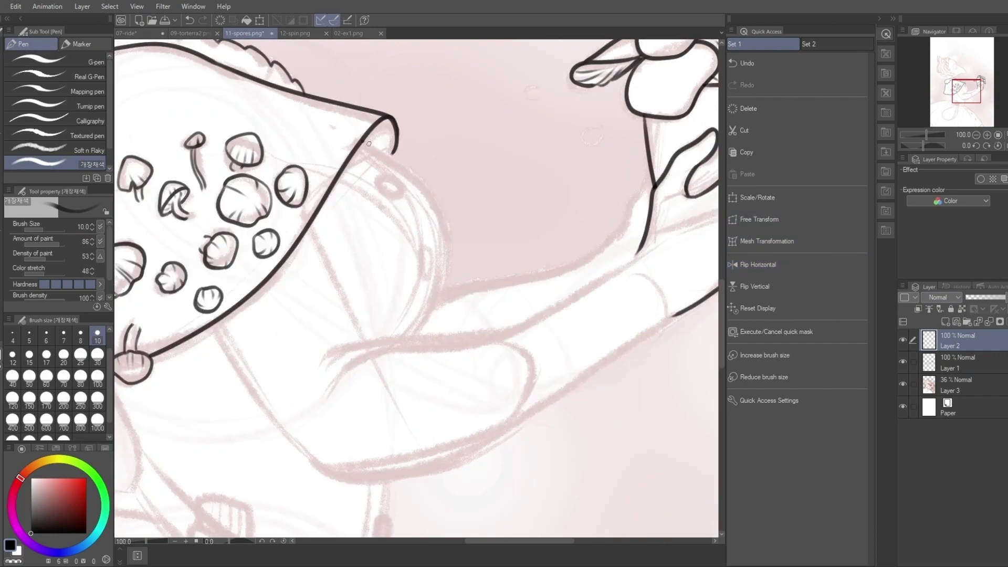
mouse_move(367, 142)
mouse_down()
mouse_move(437, 305)
mouse_move(420, 333)
mouse_up()
scroll(409, 179, up, 2)
drag(386, 169, 385, 171)
drag(446, 283, 452, 321)
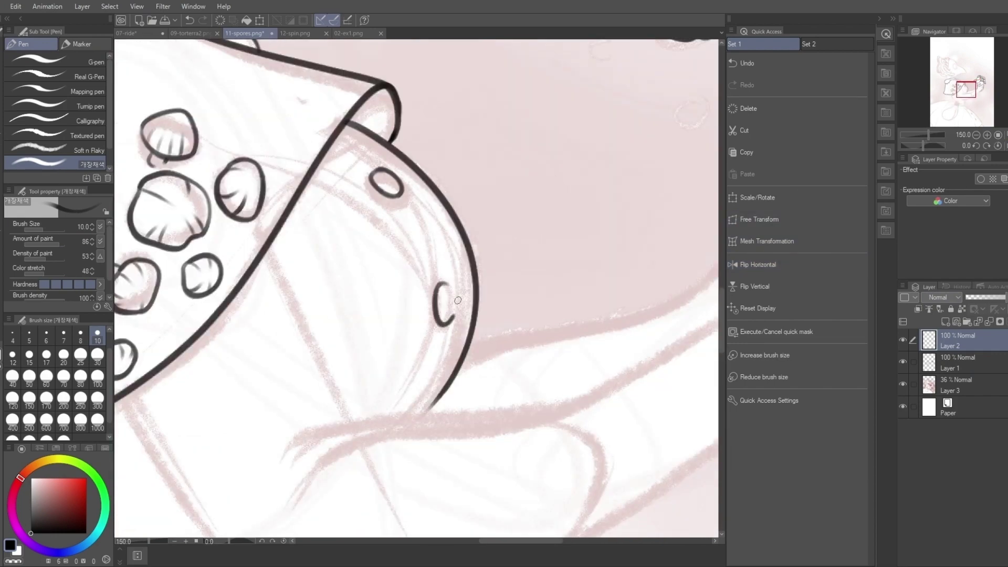
drag(310, 169, 417, 402)
scroll(370, 376, down, 3)
scroll(256, 235, up, 2)
Ink the near forearm's upper contour from the wrist to the elbow crease.
key(h)
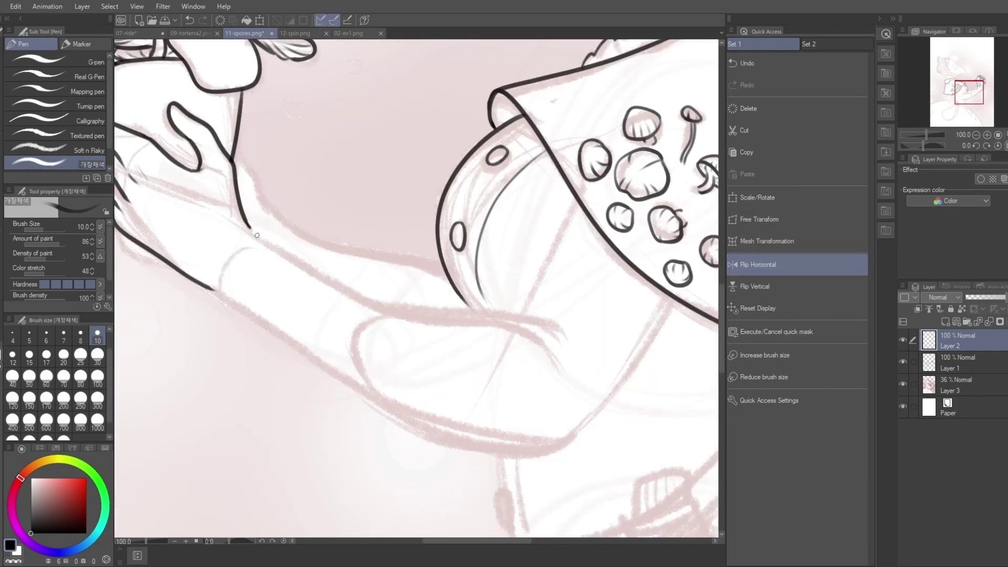
key(ctrl+z)
mouse_move(252, 228)
mouse_down()
mouse_move(553, 343)
mouse_move(204, 314)
mouse_move(375, 432)
mouse_up()
scroll(248, 247, up, 2)
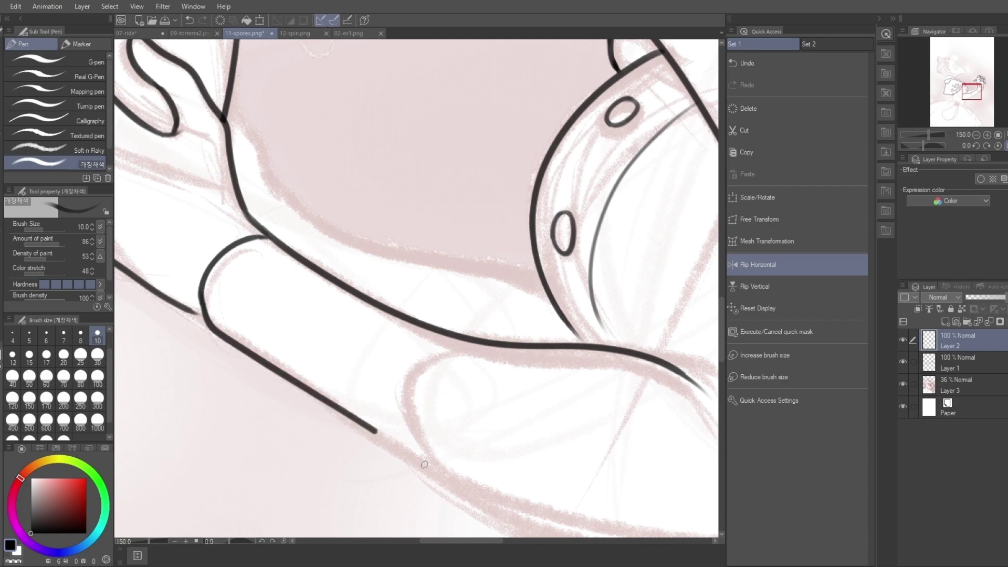
scroll(202, 324, down, 3)
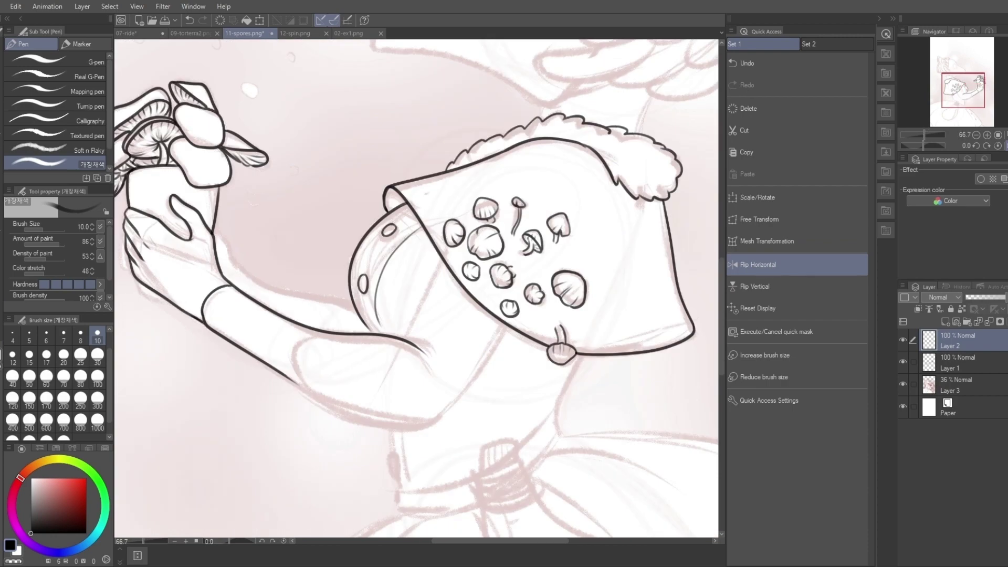
scroll(200, 234, up, 2)
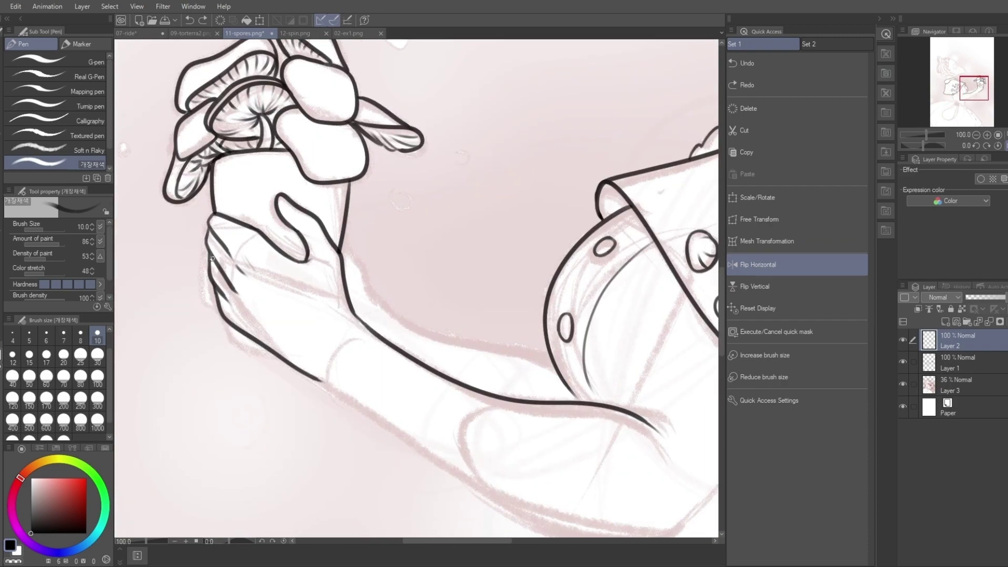
Ink the line across the palm and the curved sleeve edge near the elbow.
mouse_move(220, 245)
mouse_down()
mouse_move(212, 278)
mouse_move(405, 326)
mouse_up()
key(ctrl+z)
drag(266, 308, 225, 383)
scroll(226, 383, down, 3)
scroll(173, 520, up, 2)
scroll(415, 289, down, 1)
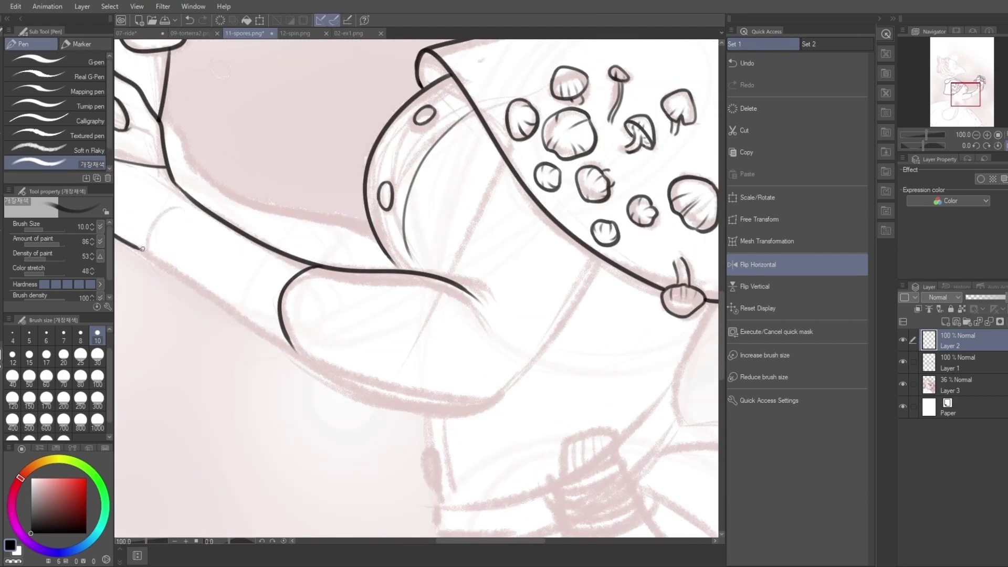
Ink the forearm's underside, the sleeve around the elbow and the upper arm up to the cape.
drag(231, 260, 277, 333)
key(h)
key(ctrl+z)
mouse_move(486, 407)
mouse_down()
mouse_move(454, 405)
mouse_move(286, 341)
mouse_up()
scroll(376, 247, up, 1)
key(h)
scroll(375, 247, down, 1)
mouse_move(331, 155)
mouse_down()
mouse_move(391, 271)
mouse_move(337, 283)
mouse_up()
scroll(391, 270, down, 1)
scroll(391, 271, up, 1)
key(ctrl+z)
scroll(337, 284, down, 2)
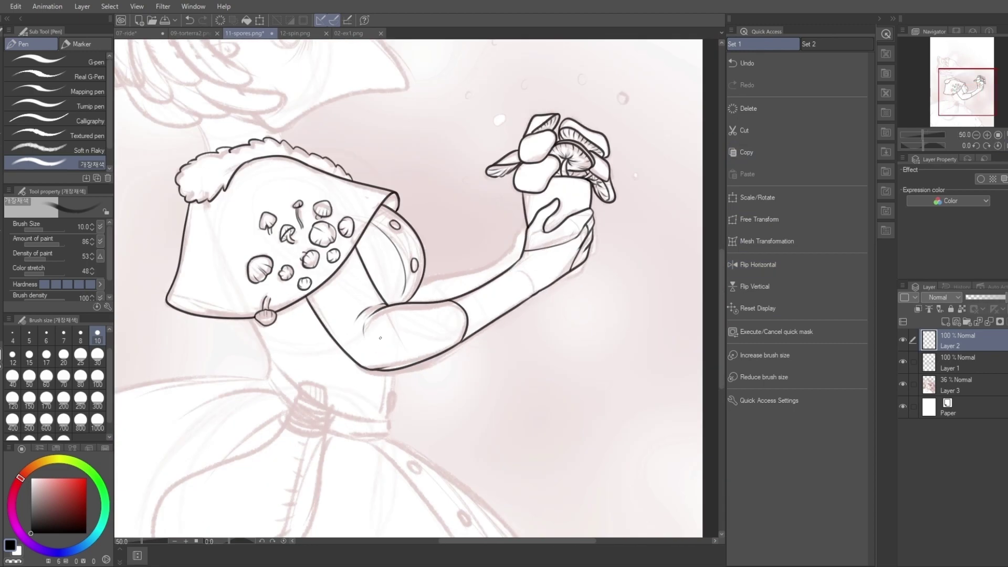
Ink the far forearm visible behind the near arm, between the wrist and the chest.
key(h)
key(h)
scroll(399, 284, up, 2)
mouse_move(227, 234)
mouse_down()
mouse_move(362, 341)
mouse_move(439, 349)
mouse_up()
scroll(423, 368, down, 3)
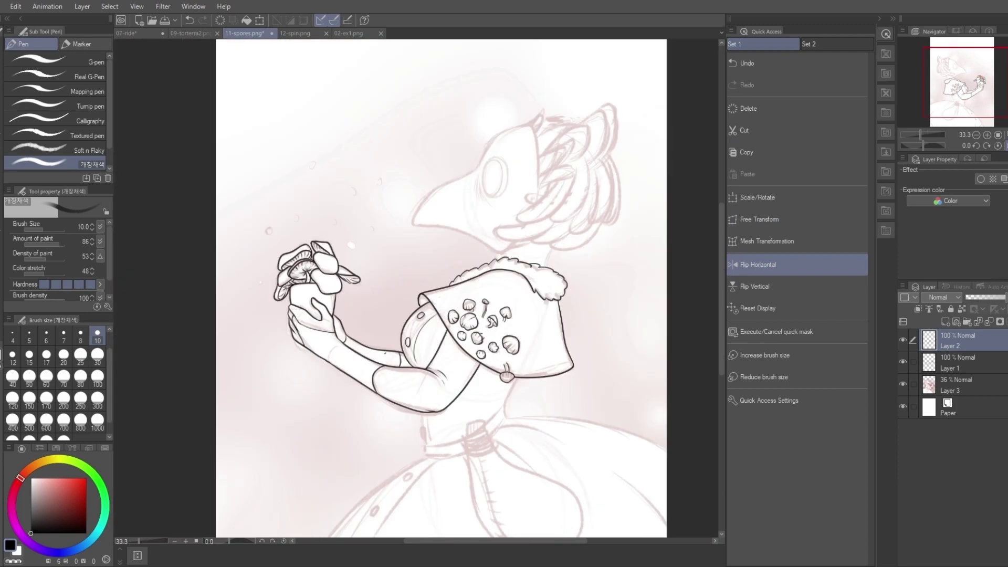
key(h)
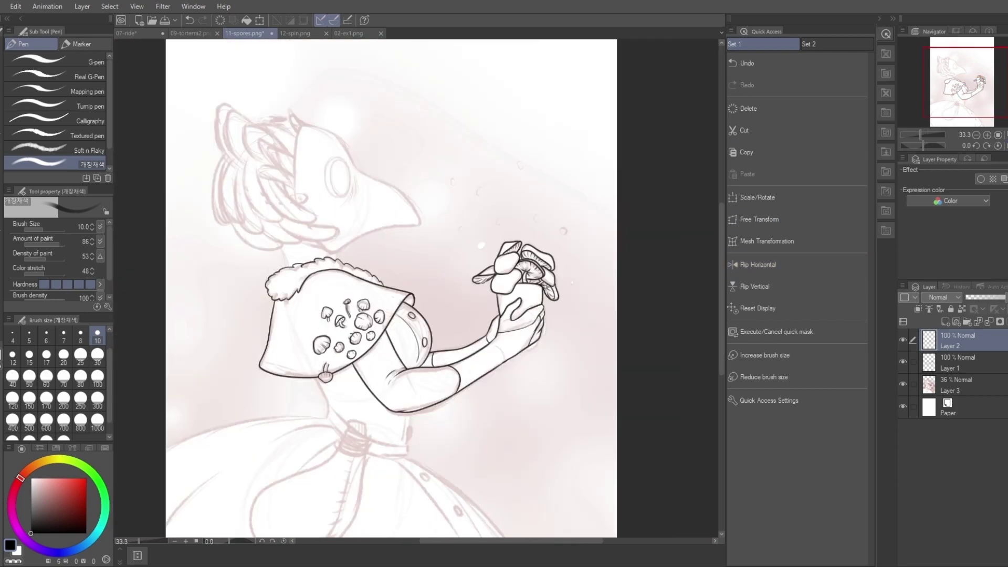
Ink the mask's double-ringed eye lens, the crease strokes beside it and the forehead curve.
scroll(419, 288, up, 2)
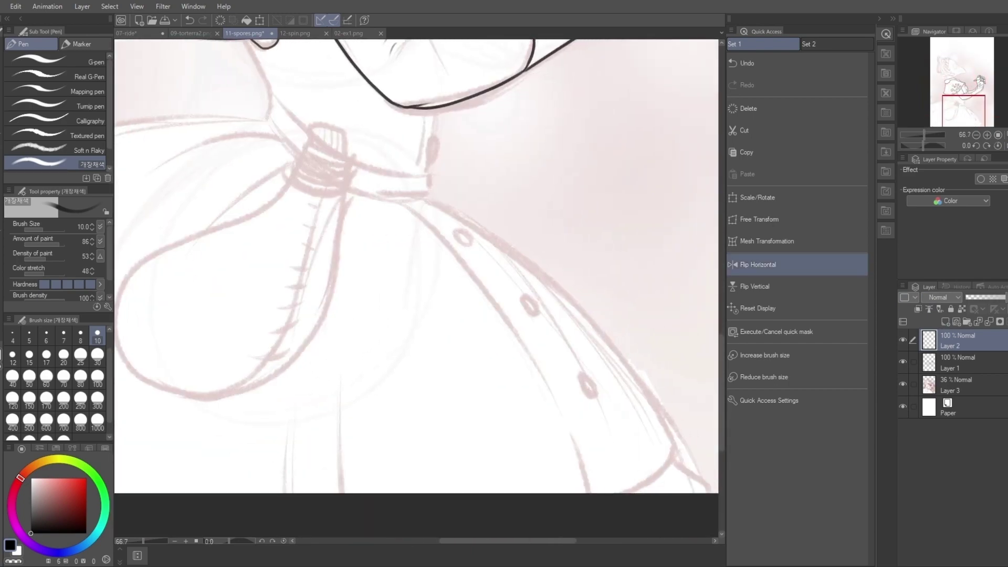
scroll(415, 294, up, 3)
mouse_move(418, 213)
mouse_down()
mouse_move(359, 271)
mouse_move(450, 344)
mouse_up()
mouse_move(450, 344)
mouse_down()
mouse_move(365, 227)
mouse_move(453, 315)
mouse_move(382, 212)
mouse_move(450, 344)
mouse_up()
key(ctrl+z)
drag(466, 285, 486, 391)
drag(469, 321, 464, 404)
drag(458, 346, 444, 402)
mouse_move(407, 202)
mouse_down()
mouse_move(357, 373)
mouse_move(430, 381)
mouse_up()
scroll(244, 59, down, 1)
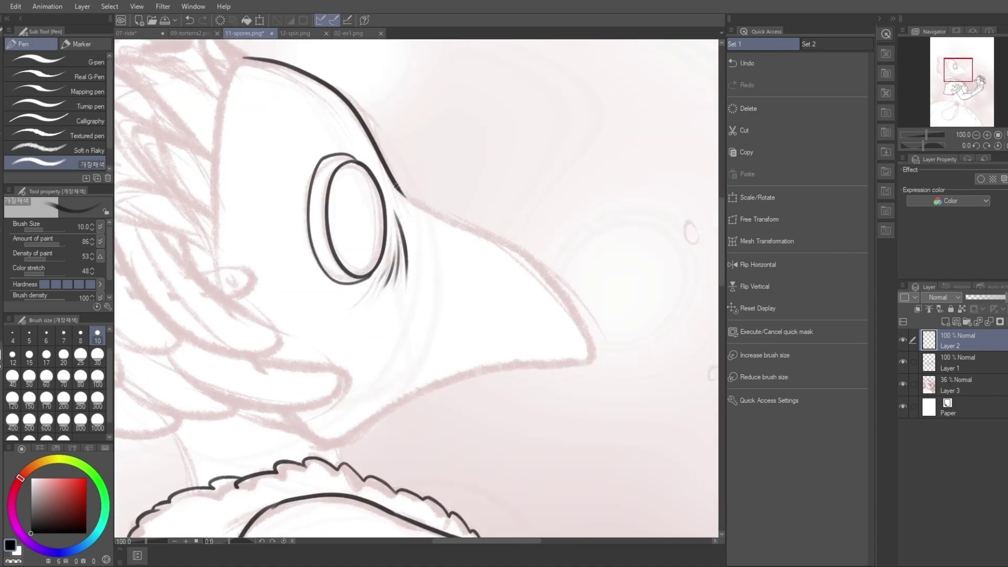
Ink the beak's upper and lower contours and the mask's chin curve.
click(758, 264)
mouse_move(239, 360)
mouse_down()
mouse_move(324, 362)
mouse_move(523, 445)
mouse_up()
click(758, 265)
drag(282, 409, 328, 443)
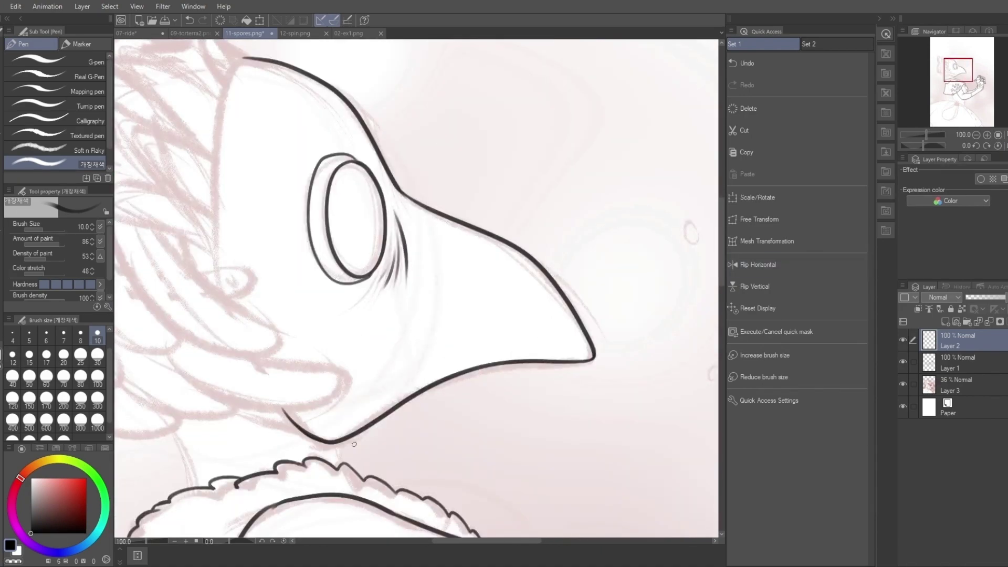
Ink the neck, the rounded strap tab with its oval hole, and the mask's back edge.
drag(167, 422, 195, 486)
mouse_move(188, 260)
mouse_down()
mouse_move(236, 264)
mouse_move(231, 304)
mouse_up()
mouse_move(225, 279)
mouse_down()
mouse_move(236, 301)
mouse_move(229, 282)
mouse_up()
mouse_move(213, 75)
mouse_down()
mouse_move(247, 154)
mouse_move(248, 342)
mouse_up()
key(ctrl+z)
mouse_move(280, 136)
mouse_down()
mouse_move(256, 187)
mouse_move(248, 341)
mouse_up()
drag(263, 127, 300, 136)
drag(254, 96, 425, 81)
Add a new layer and ink the innermost upper head feather with a scalloped tip.
click(946, 321)
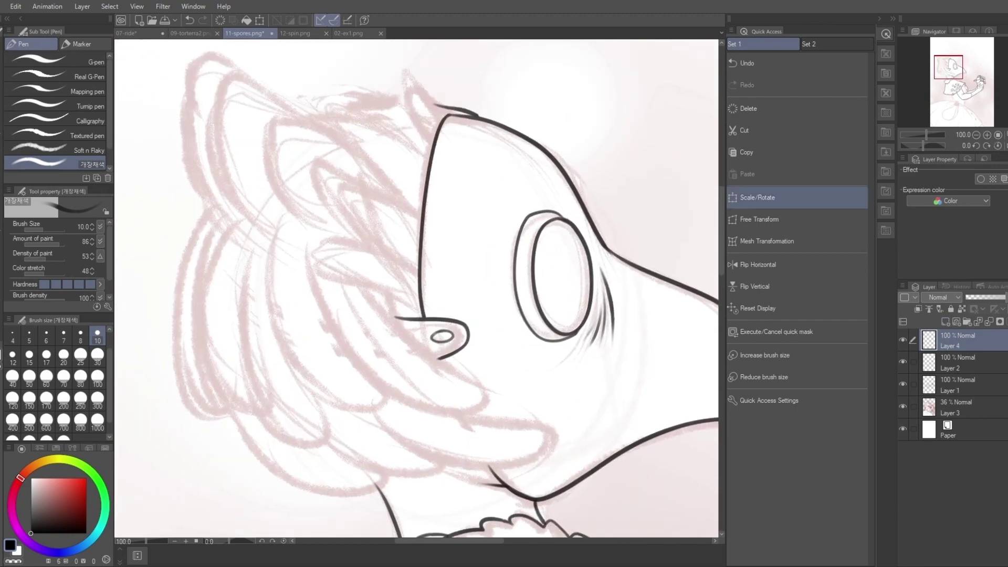
mouse_move(357, 144)
mouse_down()
mouse_move(275, 124)
mouse_move(271, 154)
mouse_up()
drag(272, 159, 307, 225)
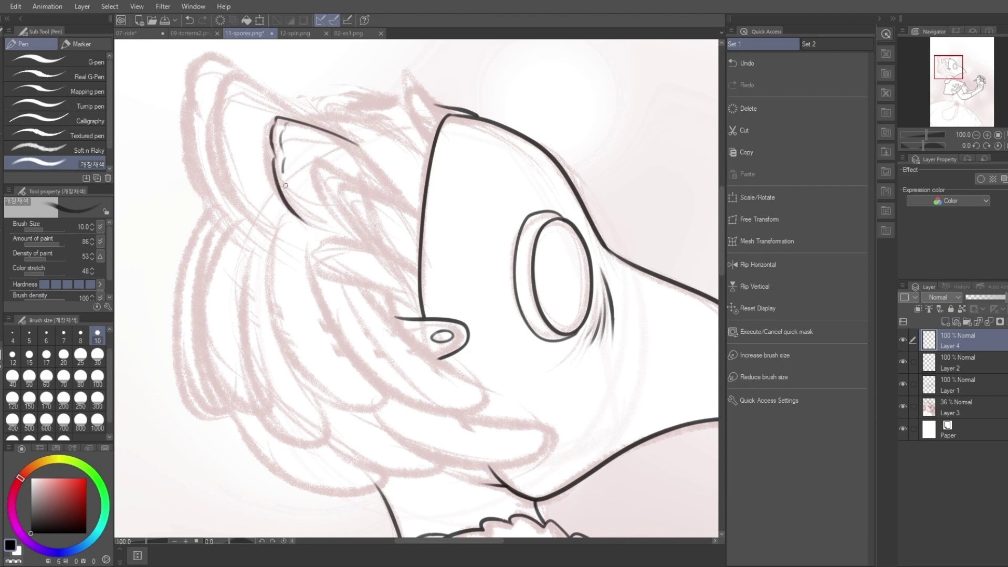
drag(285, 186, 311, 219)
mouse_move(295, 133)
mouse_down()
mouse_move(339, 154)
mouse_move(226, 97)
mouse_move(273, 227)
mouse_up()
Ink the two larger scalloped feathers fanning out behind the innermost upper one.
drag(248, 79, 257, 84)
mouse_move(249, 79)
mouse_down()
mouse_move(231, 149)
mouse_move(272, 221)
mouse_up()
mouse_move(247, 74)
mouse_down()
mouse_move(202, 53)
mouse_move(186, 93)
mouse_up()
key(ctrl+z)
key(ctrl+z)
drag(246, 75, 199, 53)
mouse_move(198, 54)
mouse_down()
mouse_move(183, 124)
mouse_move(226, 226)
mouse_move(194, 102)
mouse_move(278, 362)
mouse_move(391, 395)
mouse_up()
Ink the long drooping feather and the narrower feathers between it and the mask's back edge.
drag(306, 224, 331, 304)
drag(285, 210, 348, 328)
key(ctrl+z)
mouse_move(318, 297)
mouse_down()
mouse_move(388, 385)
mouse_move(340, 405)
mouse_up()
mouse_move(419, 305)
mouse_down()
mouse_move(355, 284)
mouse_move(386, 245)
mouse_move(418, 286)
mouse_move(336, 254)
mouse_up()
mouse_move(423, 226)
mouse_down()
mouse_move(342, 217)
mouse_move(421, 231)
mouse_up()
Ink the lower edge of the innermost upper head feather and the narrow feathers running from it to the mask's back edge.
drag(347, 137, 415, 210)
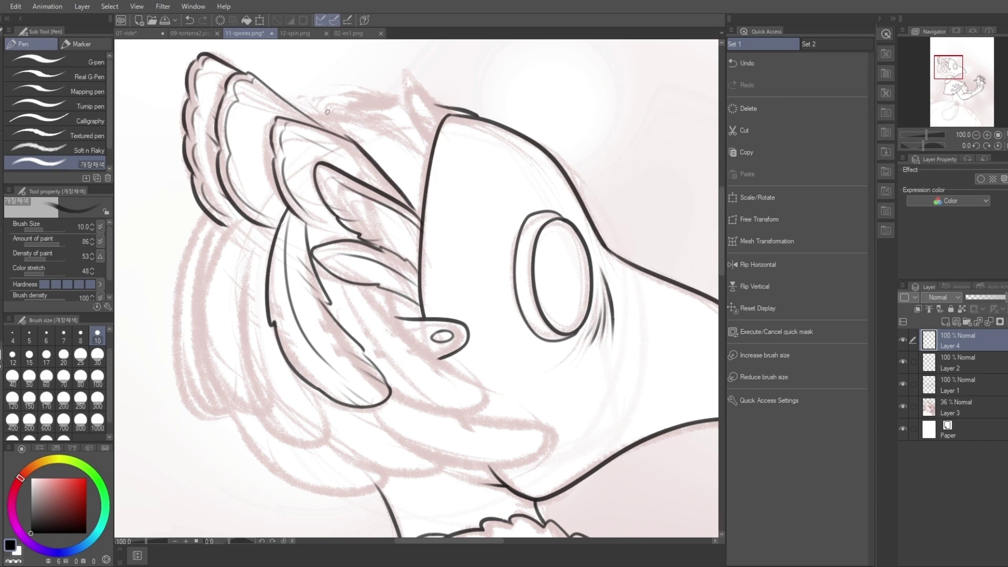
key(ctrl+z)
drag(378, 171, 424, 223)
drag(348, 140, 378, 171)
mouse_move(310, 118)
mouse_down()
mouse_move(362, 118)
mouse_move(428, 157)
mouse_up()
drag(339, 125, 415, 165)
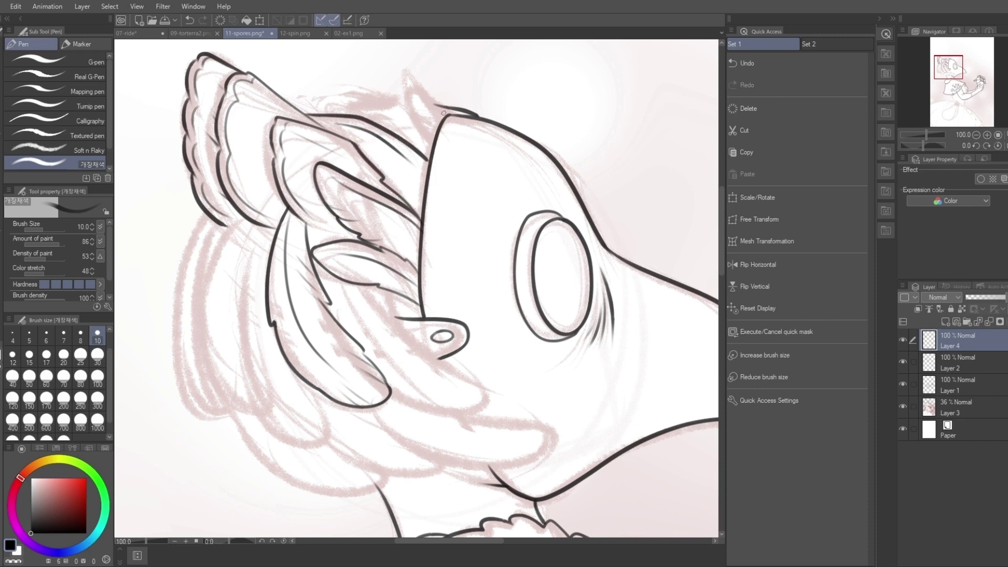
Ink the small rounded feather at the top of the mask's back edge and the curved feather outline over the crown.
mouse_move(444, 113)
mouse_down()
mouse_move(407, 84)
mouse_move(423, 144)
mouse_up()
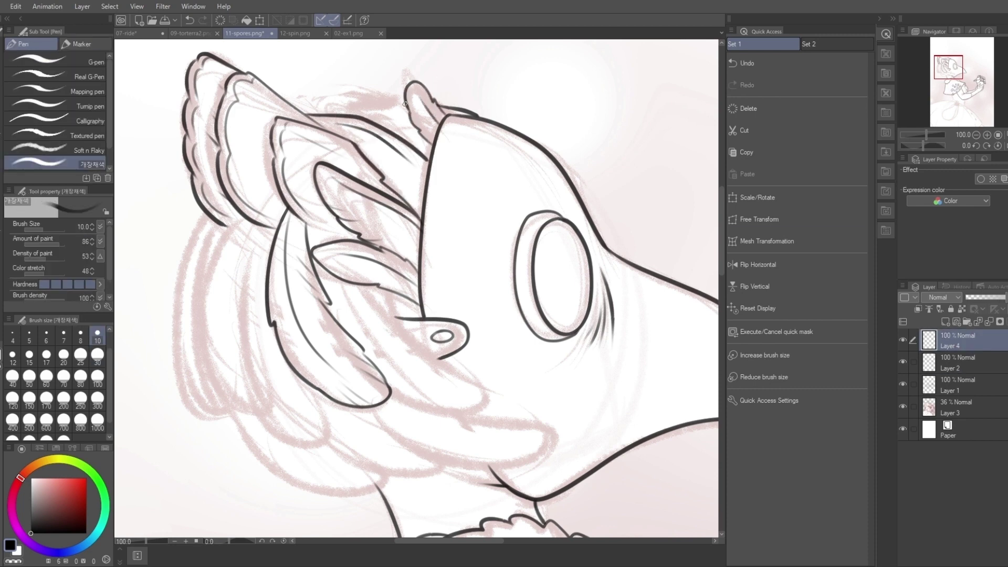
scroll(415, 173, up, 2)
scroll(433, 227, down, 4)
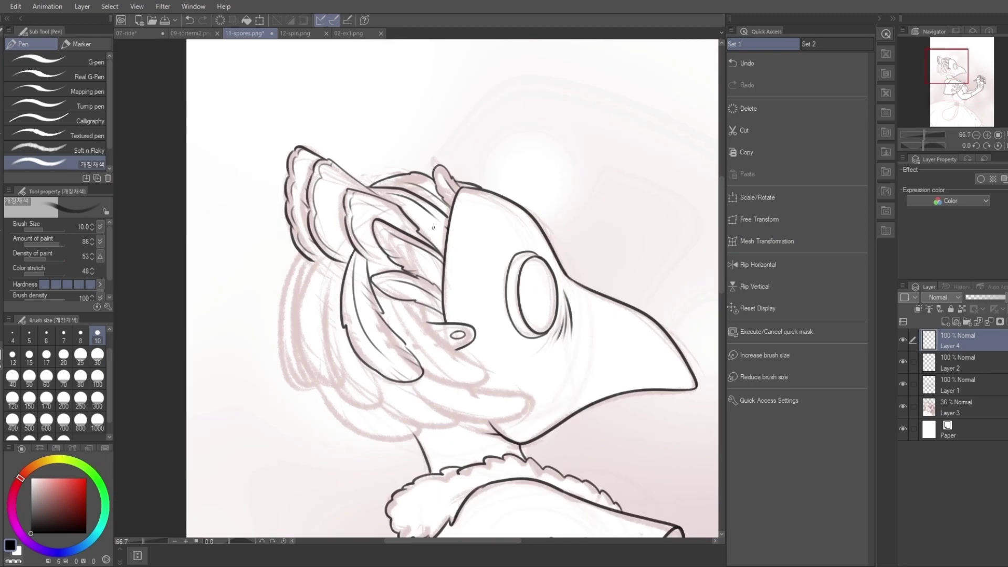
scroll(340, 178, up, 2)
drag(334, 156, 391, 198)
scroll(478, 235, down, 2)
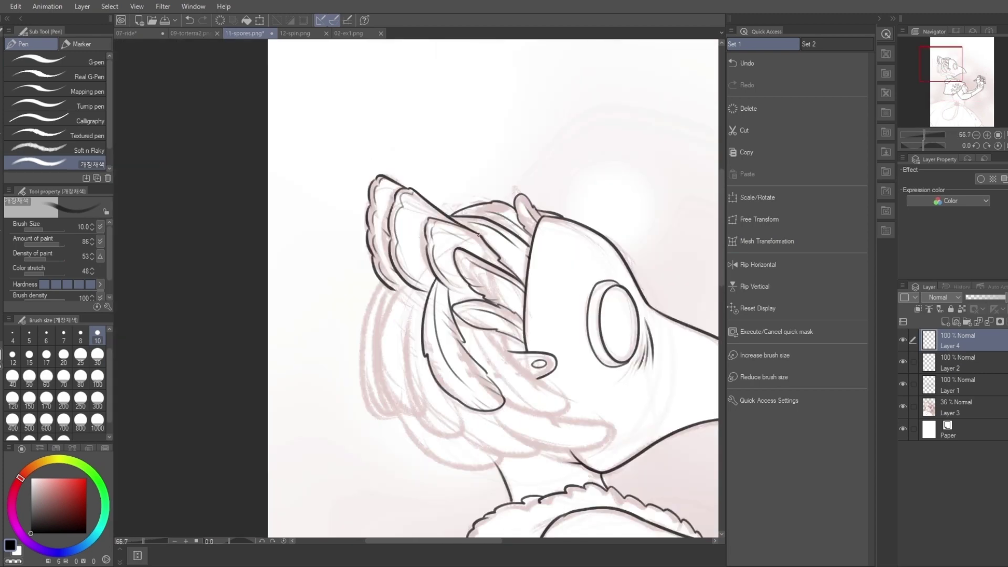
scroll(478, 235, up, 3)
scroll(502, 304, down, 1)
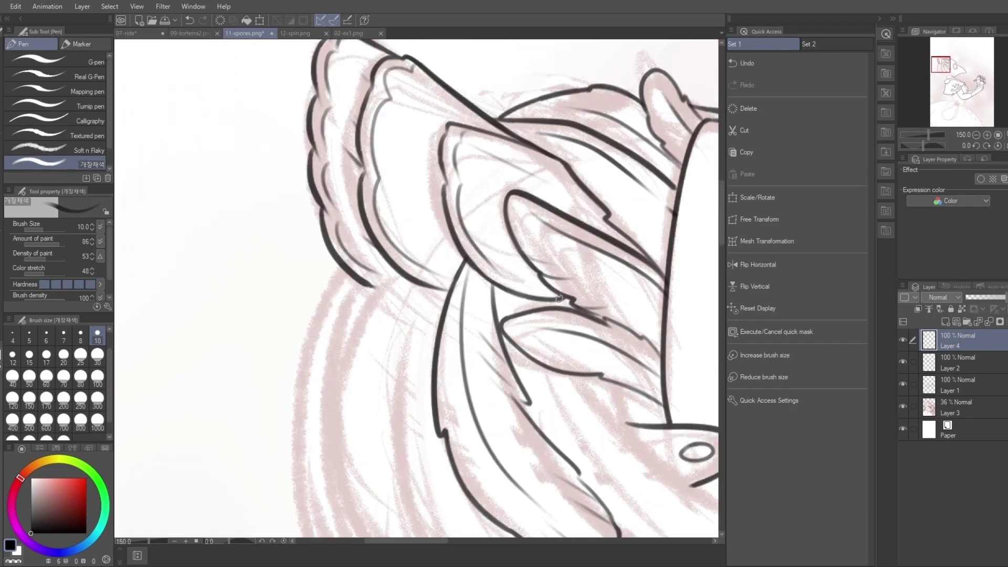
Ink the feather hanging below the mask's strap tab and merge the feather layer with the layer beneath.
scroll(544, 319, down, 1)
mouse_move(545, 319)
mouse_down()
mouse_move(597, 399)
mouse_move(654, 449)
mouse_move(599, 498)
mouse_up()
mouse_move(546, 368)
mouse_down()
mouse_move(646, 473)
mouse_move(479, 284)
mouse_move(470, 420)
mouse_up()
scroll(651, 447, up, 2)
scroll(479, 284, down, 2)
key(ctrl+e)
scroll(470, 420, down, 2)
scroll(683, 362, up, 2)
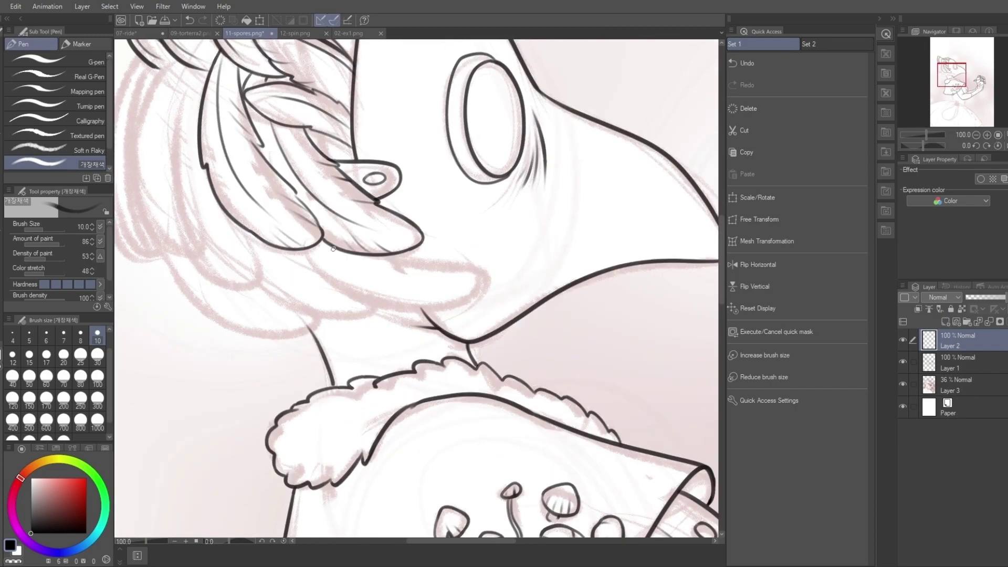
Ink the long feather sweeping forward beneath the strap-tab feather toward the mask's jaw, with a notched edge and center vein.
mouse_move(409, 259)
mouse_down()
mouse_move(449, 263)
mouse_move(481, 291)
mouse_up()
key(ctrl+z)
key(h)
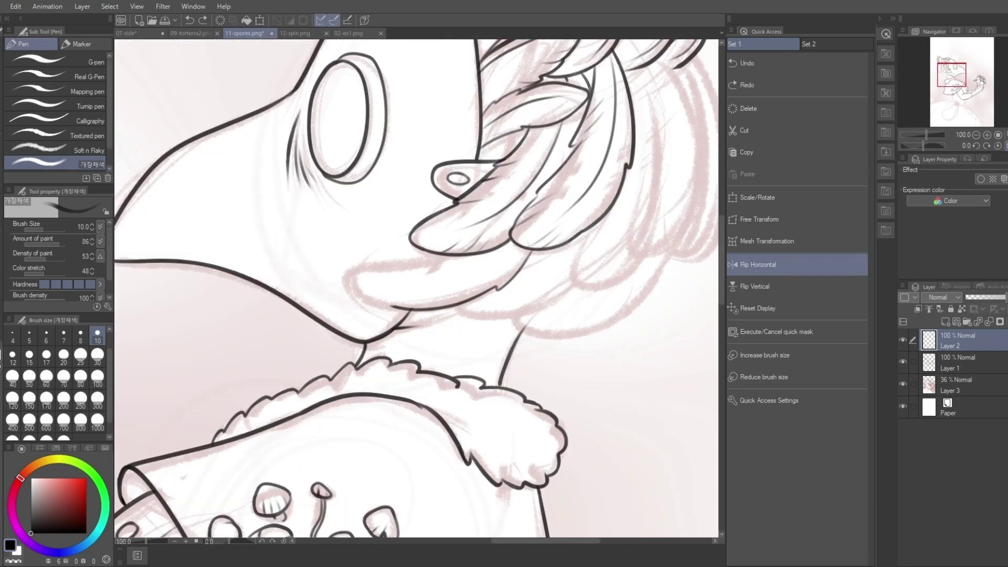
mouse_move(418, 259)
mouse_down()
mouse_move(362, 284)
mouse_move(380, 255)
mouse_up()
key(h)
scroll(385, 235, up, 2)
key(h)
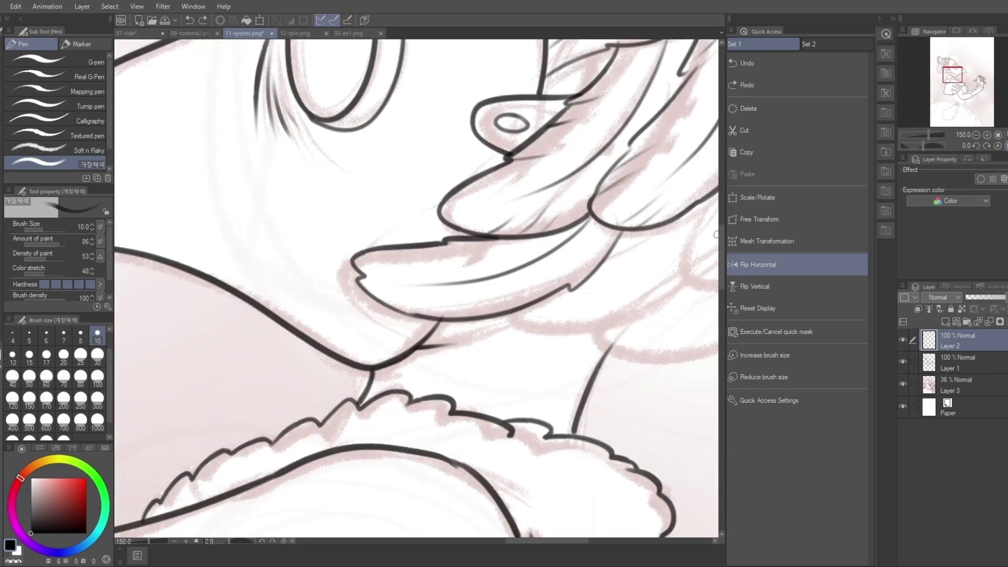
key(h)
scroll(482, 206, down, 2)
scroll(482, 205, up, 1)
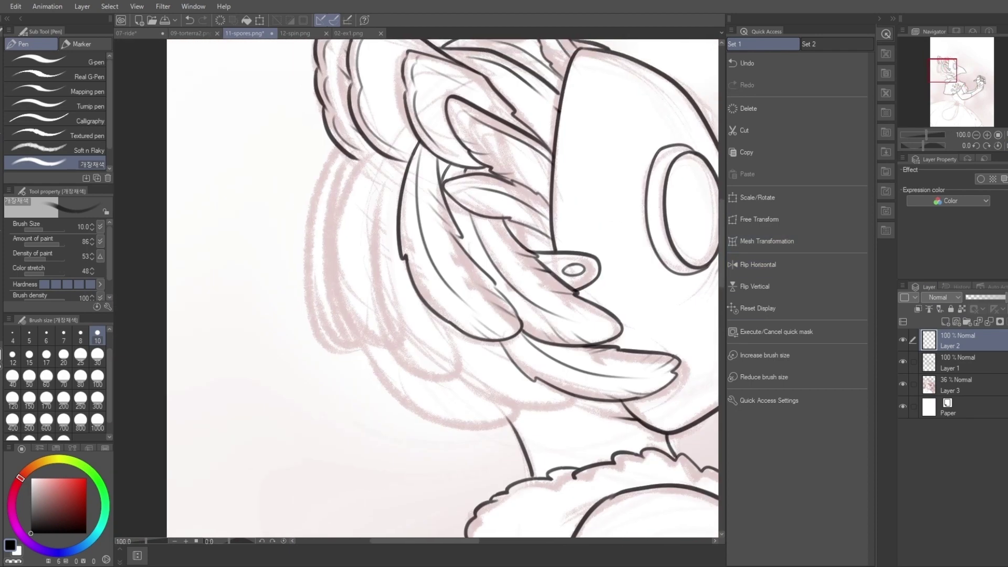
Ink the overlapping feathers layered behind and below the long drooping one at the back of the head.
mouse_move(391, 158)
mouse_down()
mouse_move(370, 275)
mouse_move(453, 325)
mouse_up()
mouse_move(399, 158)
mouse_down()
mouse_move(397, 320)
mouse_move(415, 365)
mouse_move(554, 415)
mouse_move(575, 410)
mouse_up()
drag(541, 331, 477, 356)
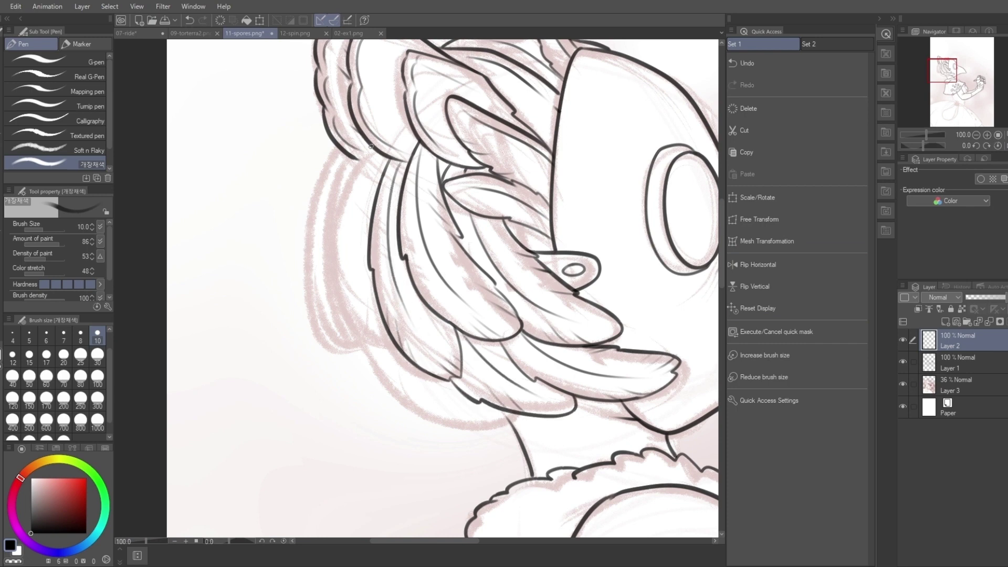
mouse_move(372, 146)
mouse_down()
mouse_move(399, 365)
mouse_move(368, 328)
mouse_up()
drag(349, 197, 337, 254)
key(e)
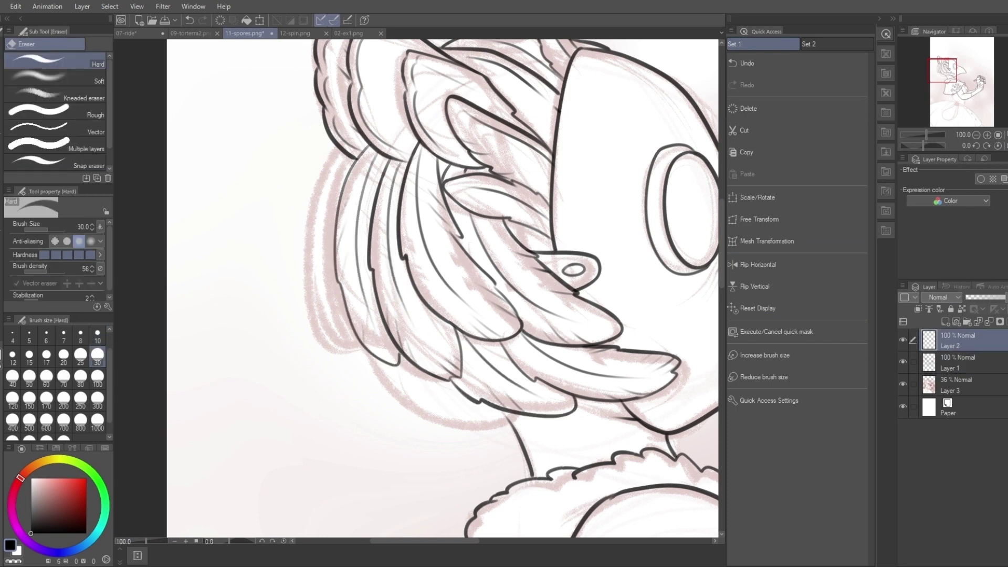
key(p)
drag(410, 158, 386, 164)
Ink the lowest feather above the nape and the outermost feathers along the back of the head.
drag(368, 341, 509, 420)
drag(399, 352, 452, 415)
drag(415, 384, 436, 421)
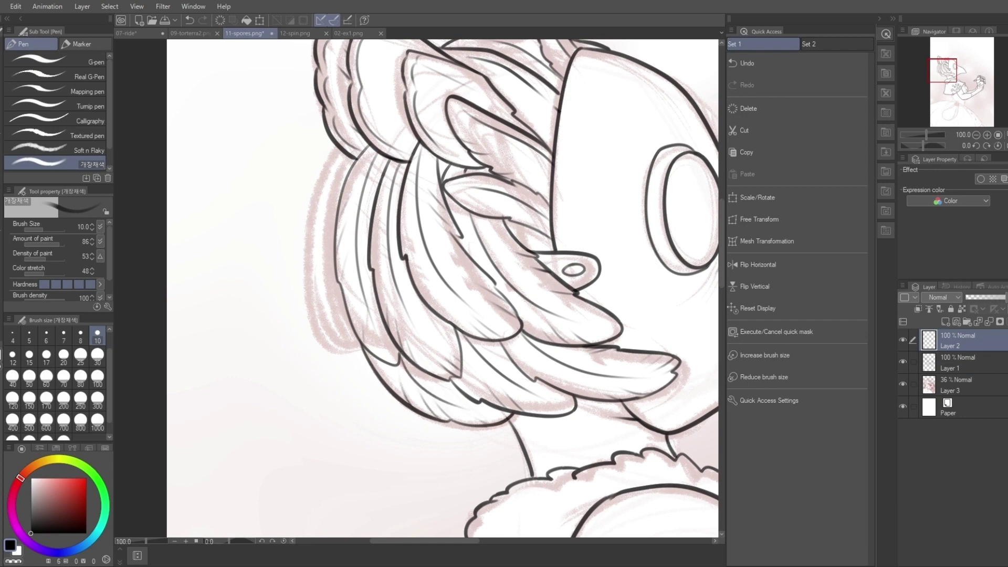
mouse_move(315, 152)
mouse_down()
mouse_move(310, 289)
mouse_move(363, 362)
mouse_up()
mouse_move(344, 158)
mouse_down()
mouse_move(320, 310)
mouse_move(351, 358)
mouse_up()
key(ctrl+minus)
key(ctrl+minus)
key(ctrl+minus)
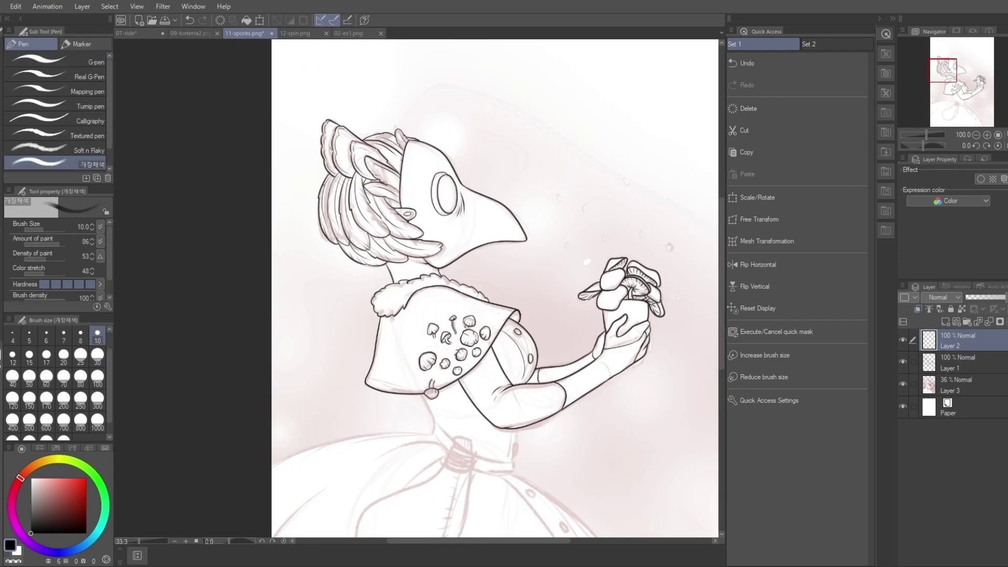
scroll(324, 185, up, 2)
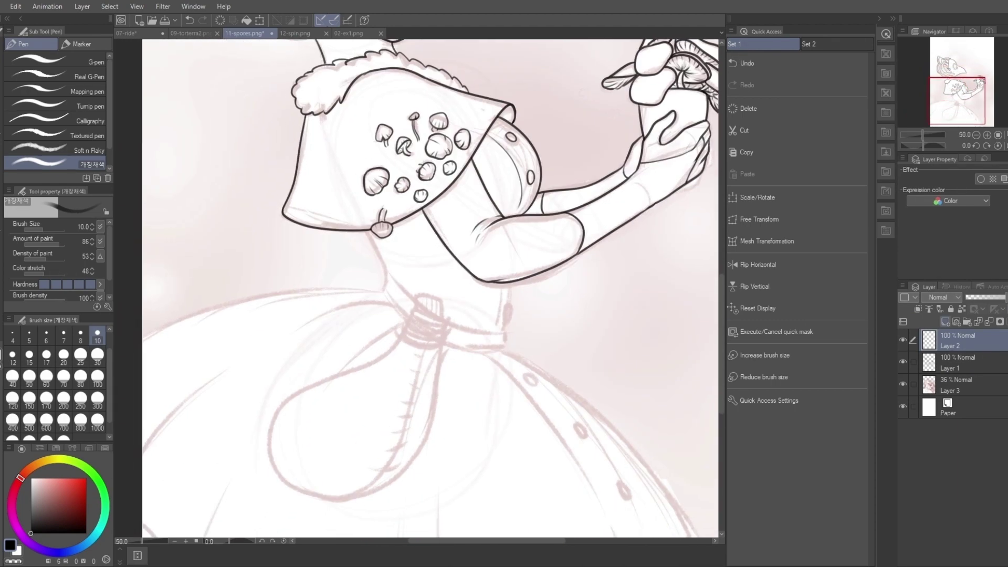
Select Layer 1 and ink the cord wrapped around the neck of the hanging waist pouch.
click(958, 362)
key(ctrl+alt+0)
key(ctrl+plus)
mouse_move(363, 227)
mouse_down()
mouse_move(473, 225)
mouse_move(386, 245)
mouse_move(475, 230)
mouse_move(461, 234)
mouse_move(500, 266)
mouse_move(374, 289)
mouse_up()
drag(477, 231, 491, 270)
mouse_move(442, 204)
mouse_down()
mouse_move(472, 216)
mouse_move(369, 165)
mouse_move(455, 147)
mouse_move(462, 199)
mouse_up()
Ink the gathered top of the pouch above the cord, with short vertical fold lines.
drag(371, 170, 446, 155)
drag(428, 176, 425, 206)
drag(411, 181, 413, 210)
drag(449, 160, 446, 200)
drag(441, 168, 436, 202)
Ink the loose looped cord end hanging beside the pouch's wrapped neck.
mouse_move(402, 182)
mouse_down()
mouse_move(393, 213)
mouse_move(348, 253)
mouse_up()
key(ctrl+z)
key(ctrl+plus)
drag(330, 213, 351, 309)
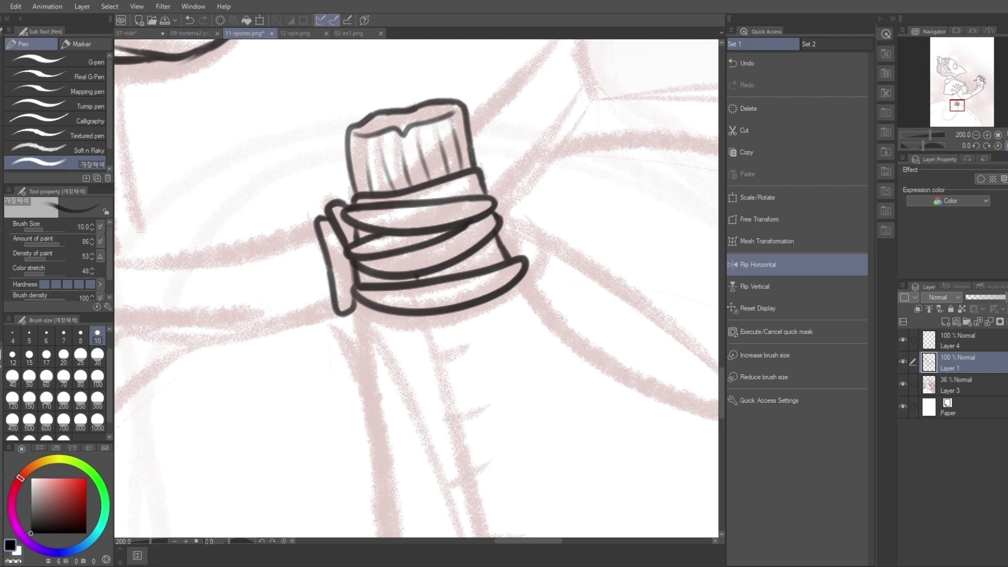
scroll(417, 287, down, 7)
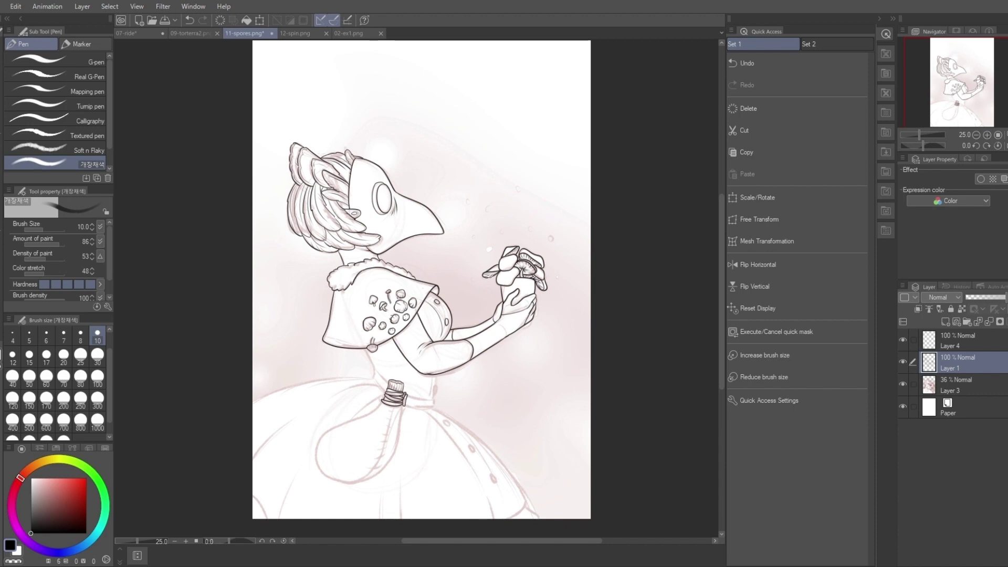
Select Layer 4 and ink the pouch's rounded teardrop outline below the wrapped neck.
click(951, 340)
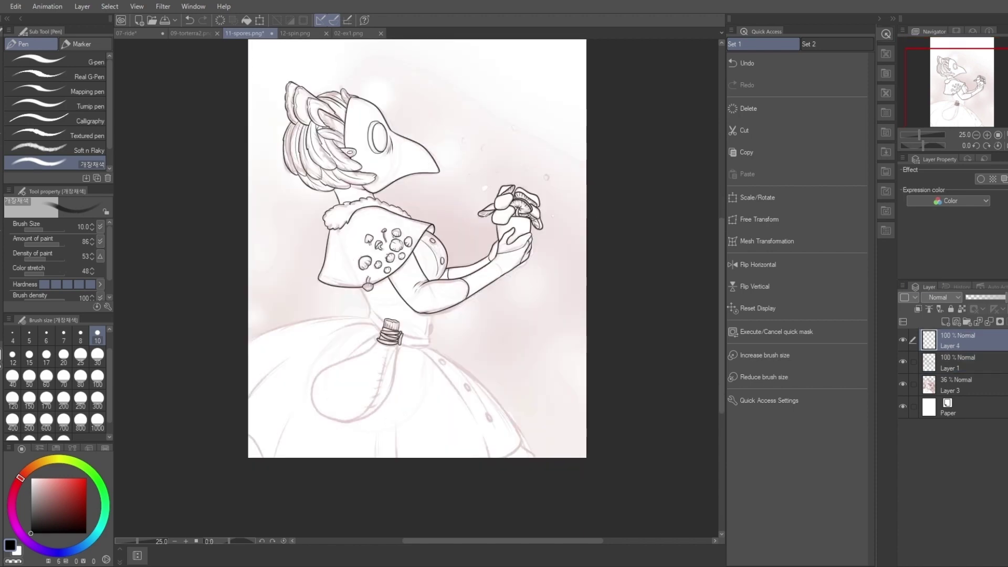
click(758, 265)
scroll(487, 472, up, 4)
mouse_move(261, 166)
mouse_down()
mouse_move(411, 455)
mouse_move(428, 454)
mouse_up()
drag(341, 140, 476, 228)
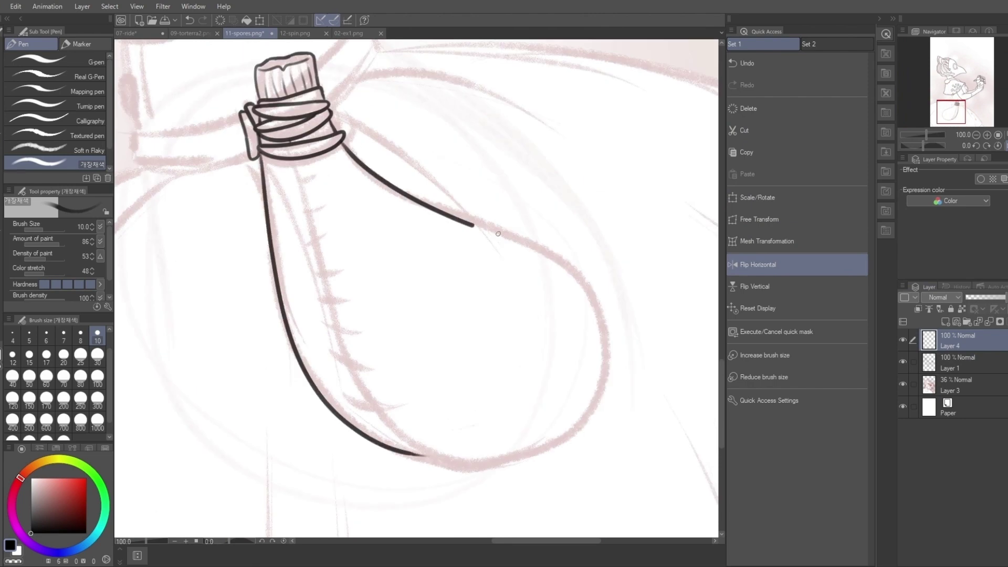
click(758, 265)
mouse_move(338, 234)
mouse_down()
mouse_move(301, 249)
mouse_move(446, 444)
mouse_up()
click(758, 265)
Ink the pouch's curved seam line and the short stitches across its lower part.
mouse_move(290, 160)
mouse_down()
mouse_move(350, 360)
mouse_move(411, 453)
mouse_up()
key(ctrl+z)
scroll(453, 475, up, 1)
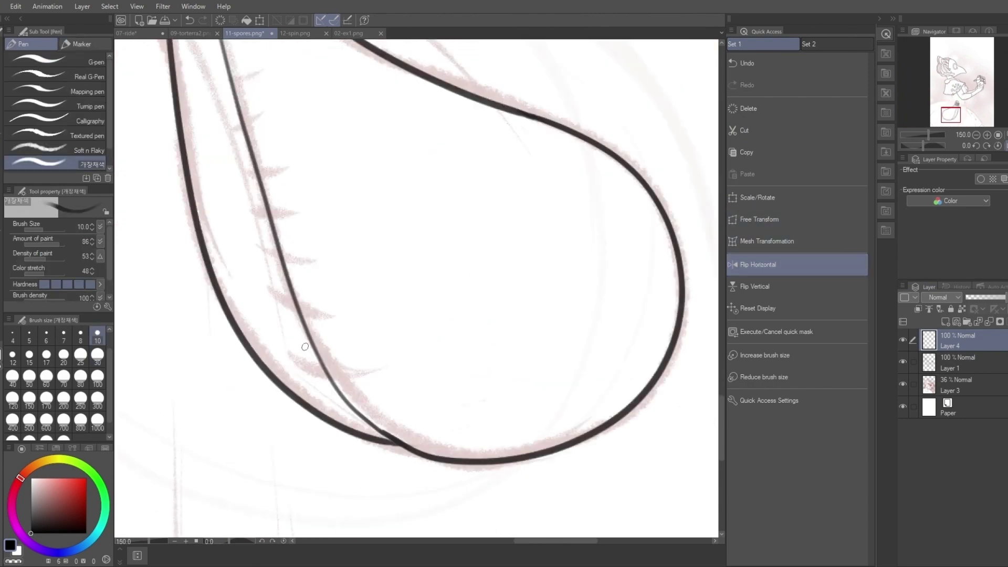
key(ctrl+z)
drag(322, 380, 345, 382)
drag(354, 416, 373, 414)
key(ctrl+z)
drag(305, 341, 322, 342)
drag(367, 262, 400, 296)
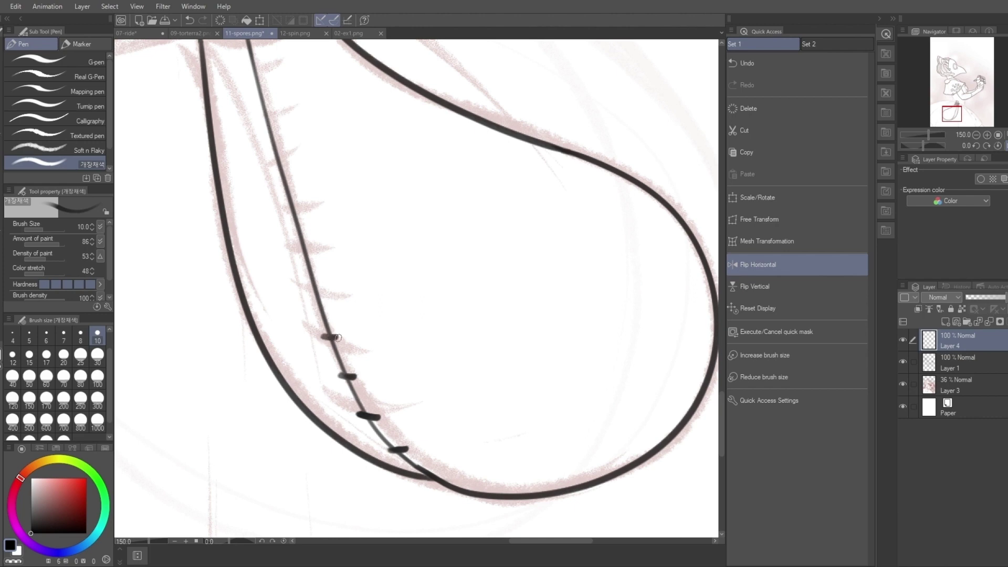
Ink the remaining stitches up the seam to the pouch's neck and merge Layer 4 into Layer 1.
drag(302, 284, 325, 286)
drag(288, 233, 310, 235)
drag(274, 188, 295, 190)
drag(262, 139, 282, 141)
drag(273, 152, 274, 309)
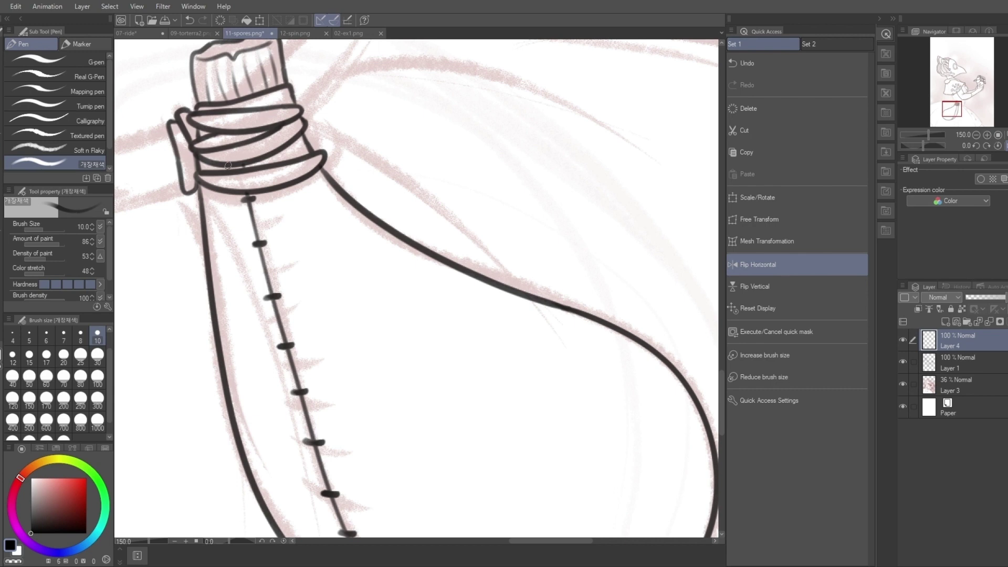
key(ctrl+minus)
key(ctrl+minus)
key(ctrl+minus)
key(ctrl+e)
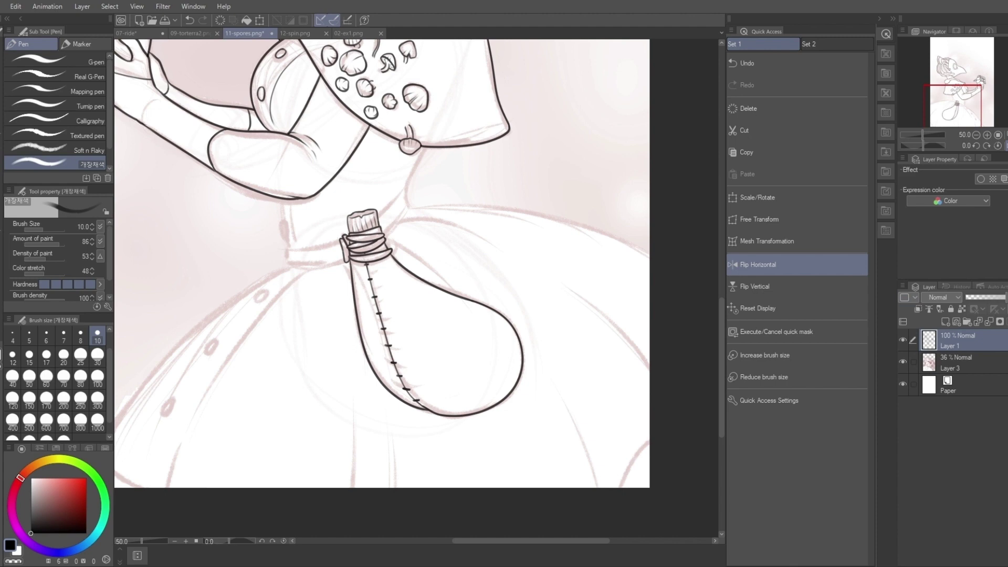
click(797, 265)
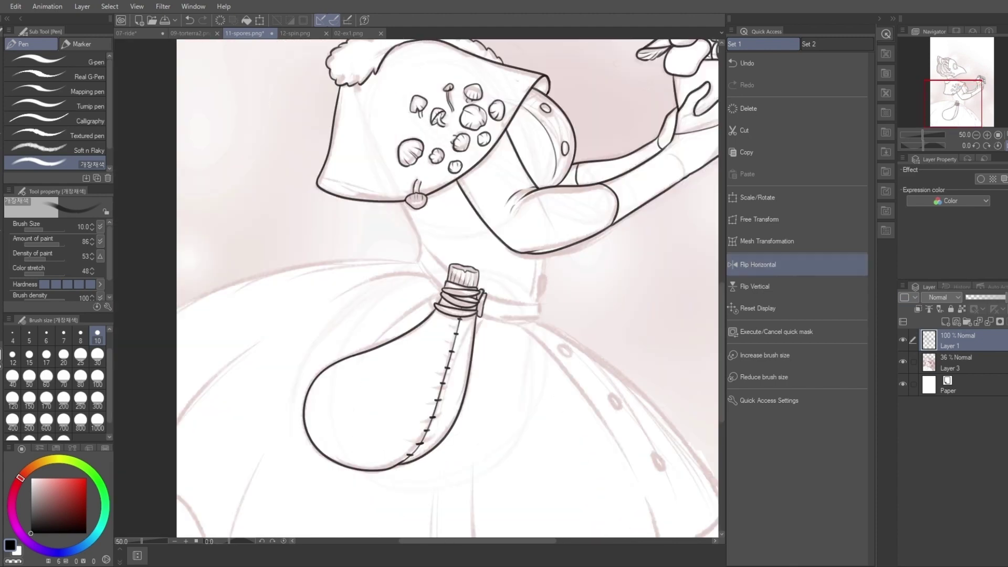
Add a new layer and ink the curve of the back waist from the cape hem to the pouch top.
key(ctrl+shift+n)
key(ctrl+plus)
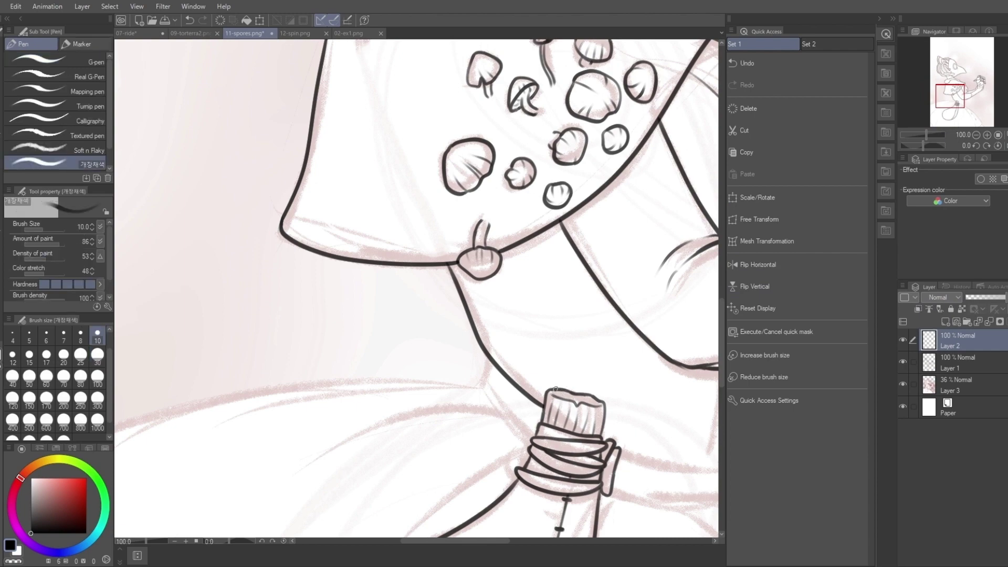
key(ctrl+minus)
key(ctrl+minus)
click(797, 264)
click(797, 265)
key(ctrl+plus)
key(ctrl+plus)
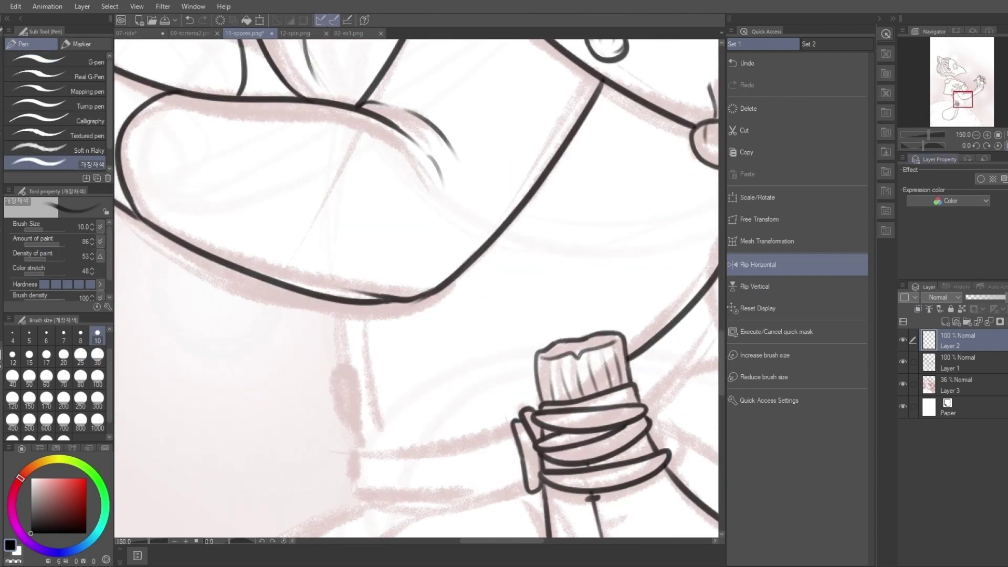
Ink the belt's upper and lower edges, its front end and its angled back section beside the pouch.
click(798, 265)
drag(316, 423, 483, 455)
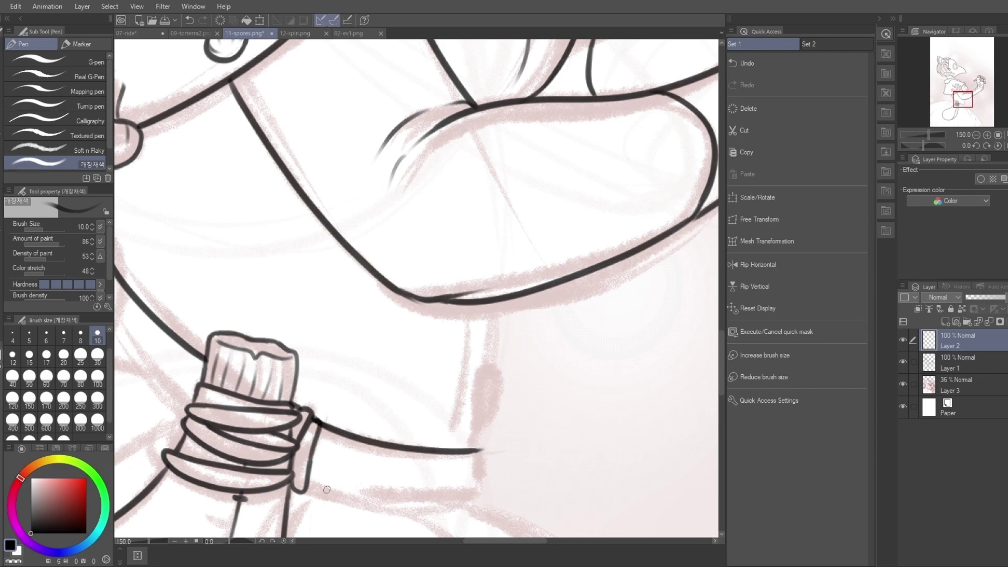
key(ctrl+z)
mouse_move(305, 505)
mouse_down()
mouse_move(394, 488)
mouse_move(468, 500)
mouse_up()
drag(468, 500, 693, 500)
drag(347, 284, 413, 417)
key(ctrl+z)
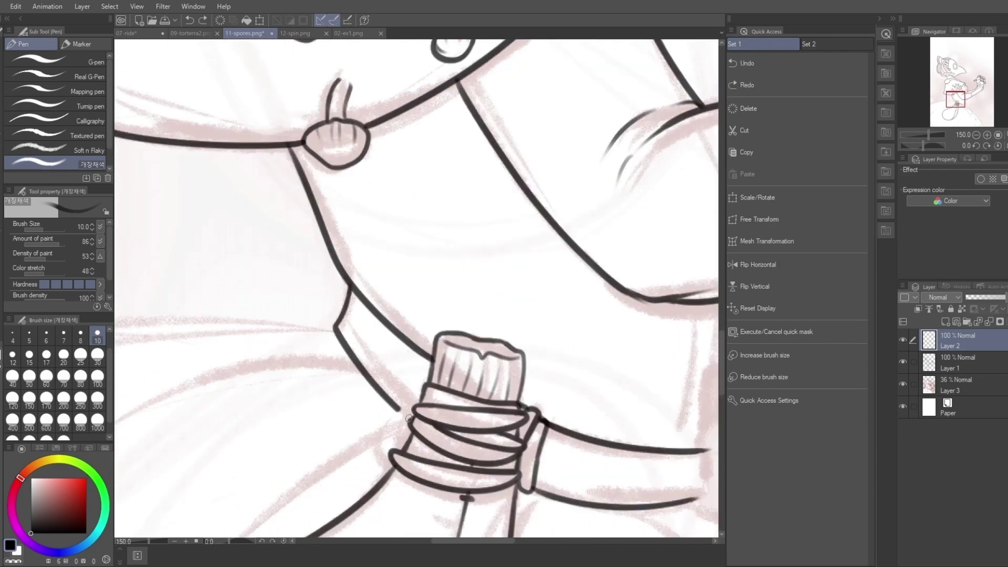
key(h)
drag(358, 480, 374, 529)
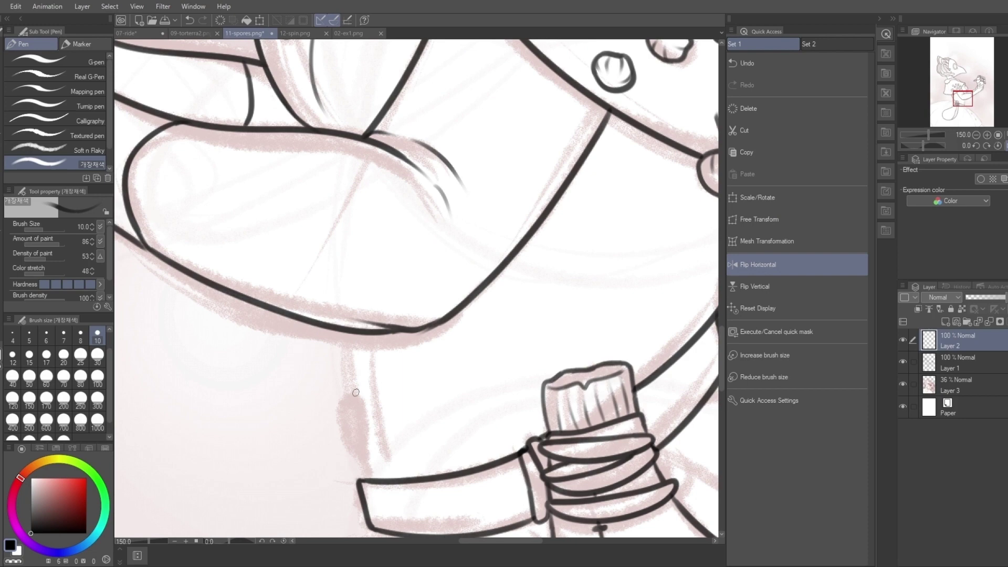
Ink the bodice's front edge, its waist button and the inner placket line above the belt, and merge Layer 2 into Layer 1.
drag(356, 392, 363, 447)
drag(347, 334, 348, 394)
drag(361, 446, 364, 479)
drag(389, 337, 386, 475)
key(ctrl+minus)
key(ctrl+minus)
key(ctrl+minus)
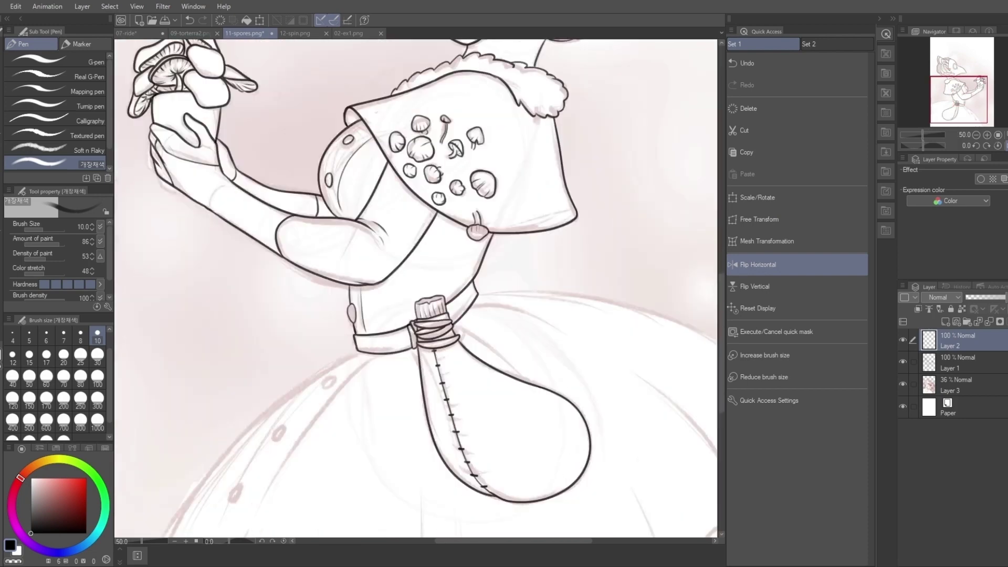
key(h)
scroll(415, 289, up, 5)
key(ctrl+e)
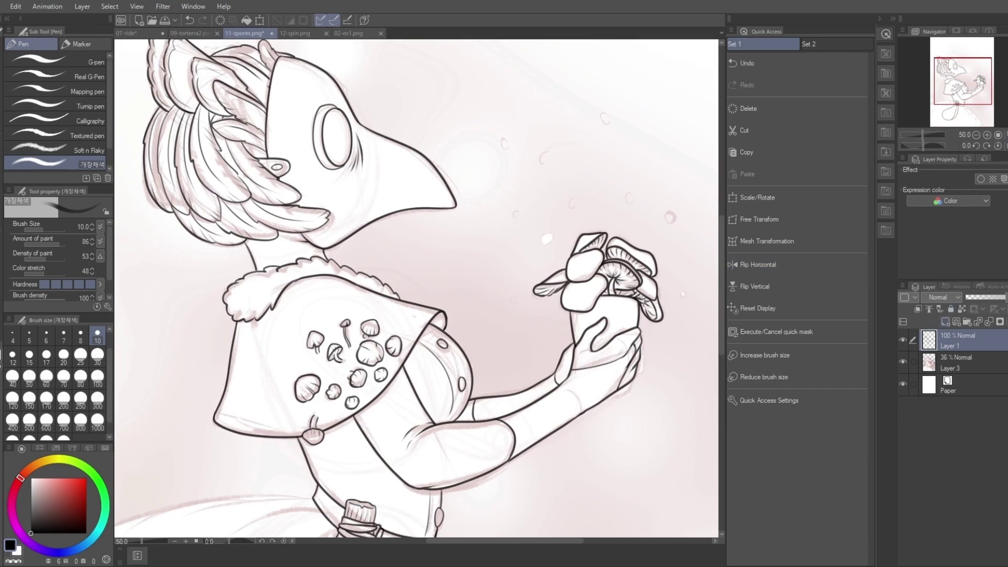
Add a new layer and ink the skirt's front outline, its inner placket line and the curved hem corner.
scroll(450, 330, down, 5)
key(ctrl+shift+n)
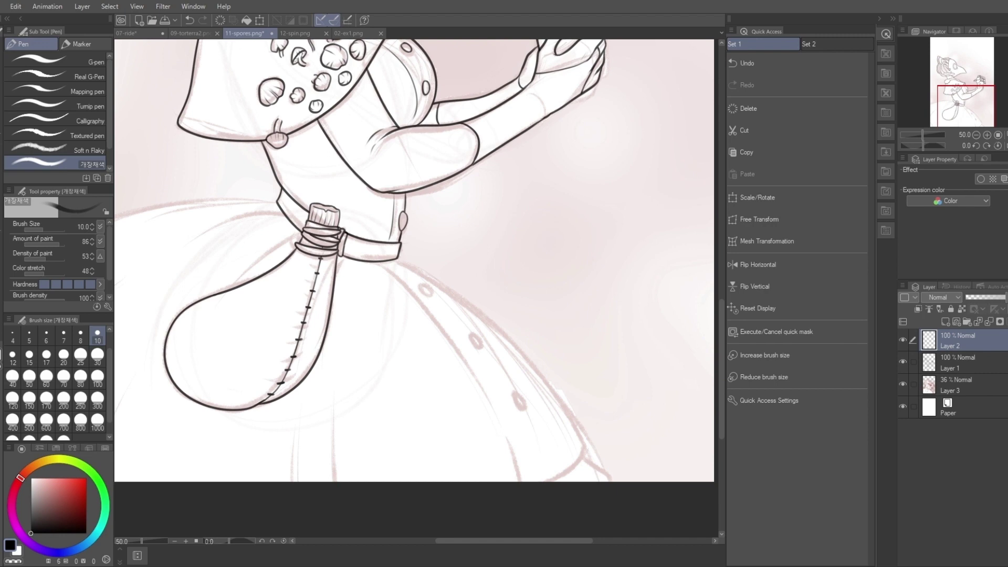
scroll(543, 428, up, 2)
drag(252, 91, 628, 464)
drag(234, 113, 514, 533)
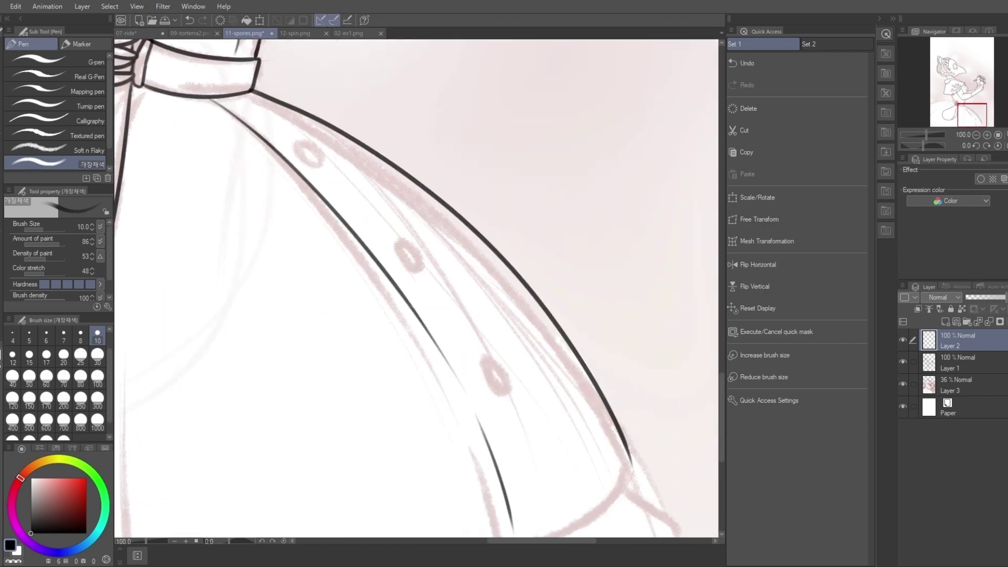
scroll(515, 525, down, 3)
key(h)
drag(206, 328, 288, 410)
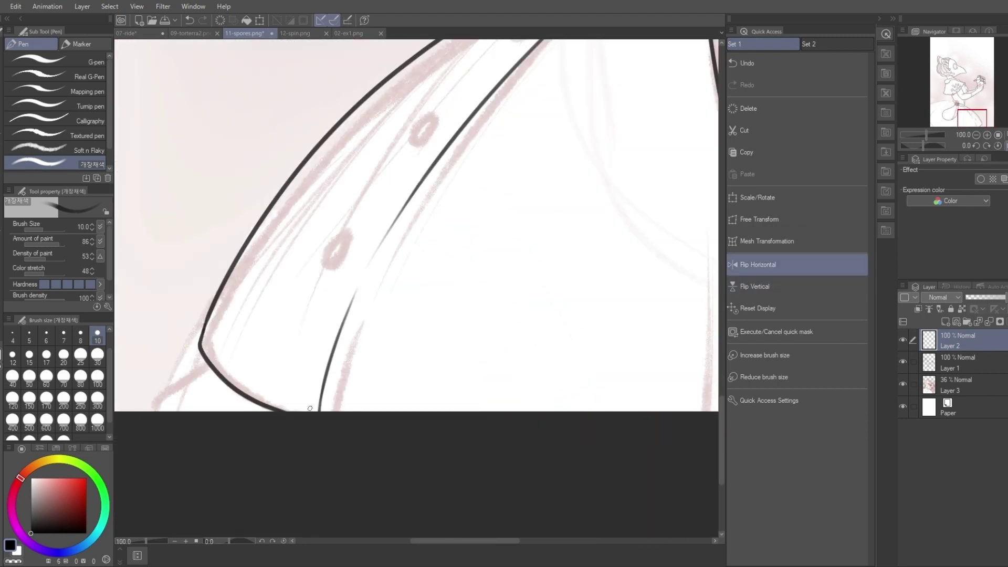
Ink three oval buttons down the skirt's front placket.
scroll(309, 409, up, 3)
key(h)
drag(304, 153, 303, 154)
drag(411, 251, 406, 249)
key(ctrl+z)
key(ctrl+z)
key(ctrl+z)
drag(505, 374, 500, 353)
key(ctrl+z)
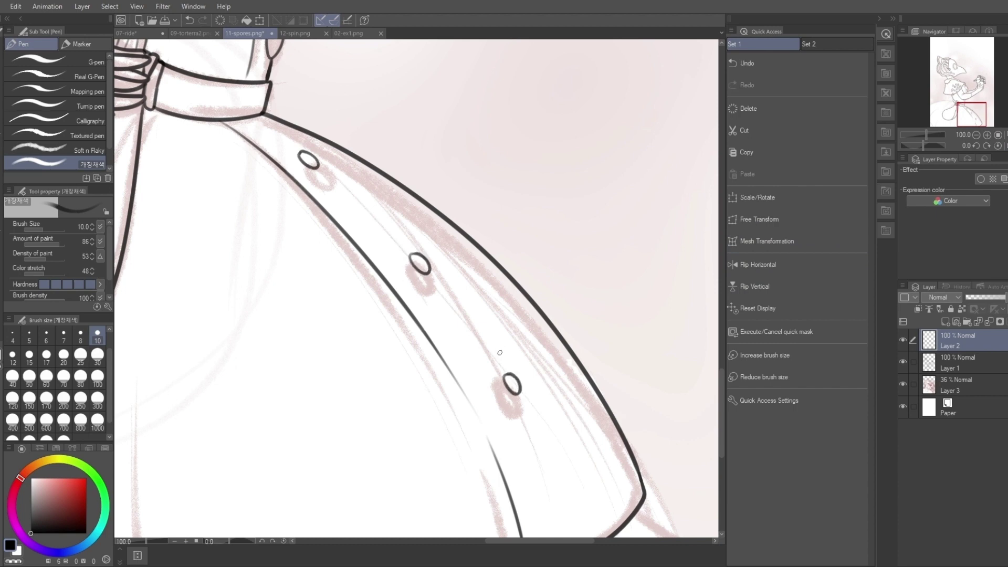
Ink the ruffled petticoat edge with its pleat lines peeking out below the skirt's front and back hem corners.
scroll(415, 289, down, 3)
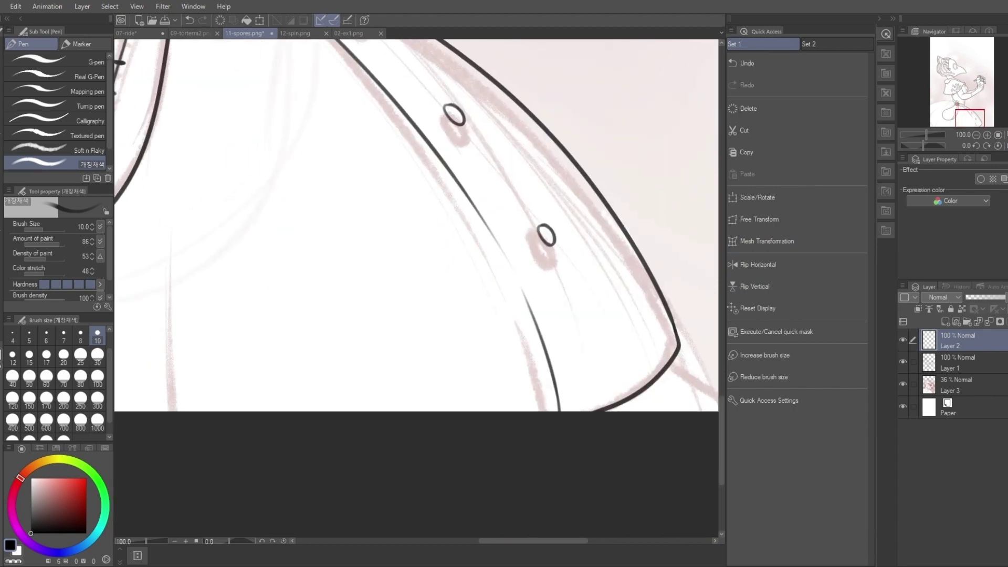
key(h)
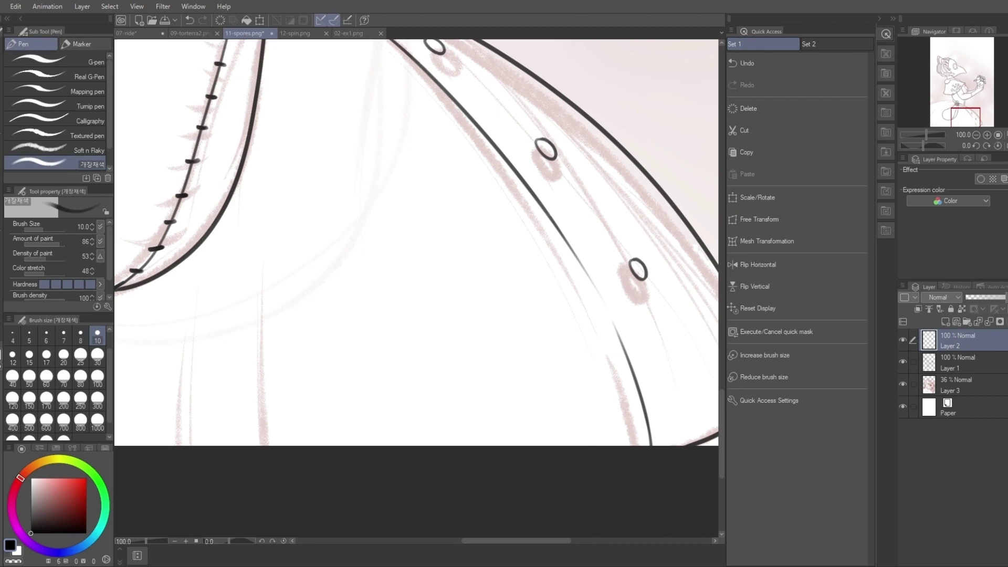
drag(526, 263, 378, 247)
drag(662, 317, 557, 397)
scroll(415, 242, down, 3)
scroll(415, 242, up, 3)
click(758, 264)
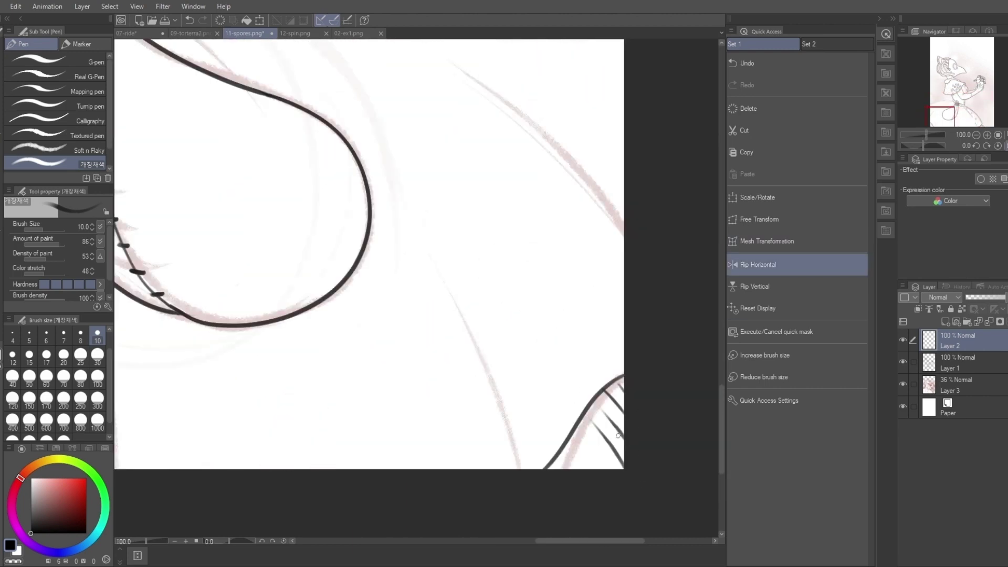
scroll(368, 252, down, 5)
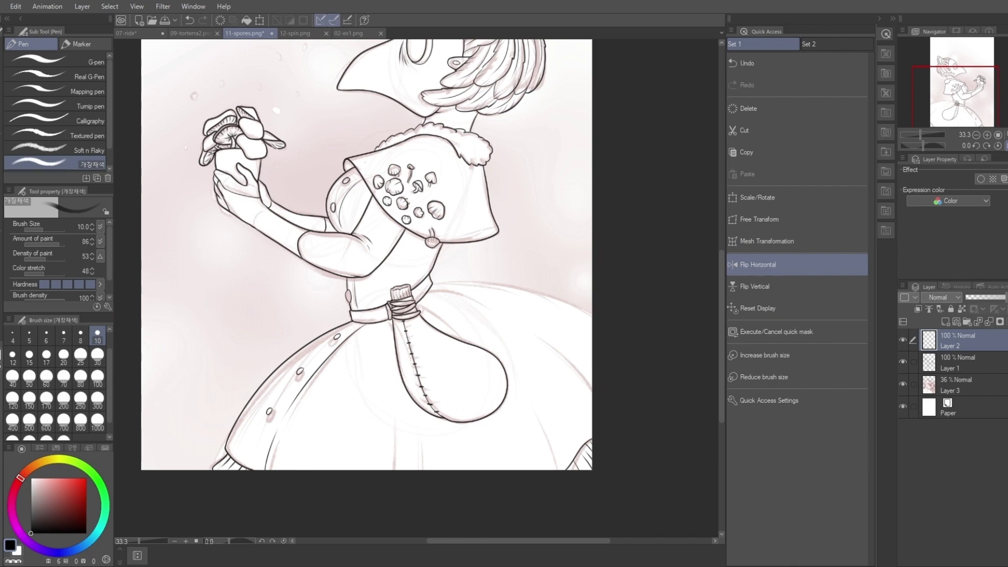
Ink the skirt's back outline and the long fold lines fanning out behind and below the pouch.
click(759, 264)
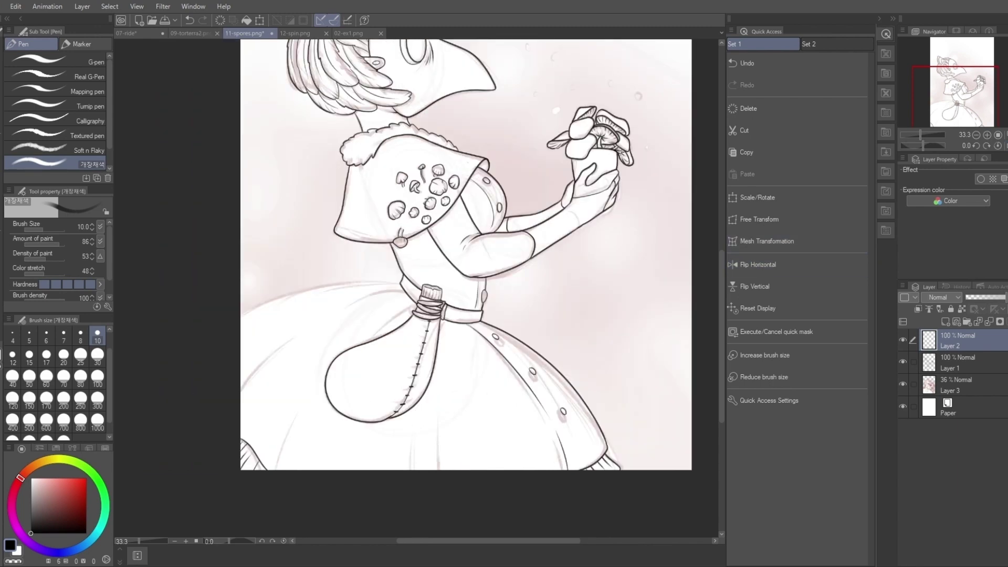
click(758, 264)
key(ctrl+plus)
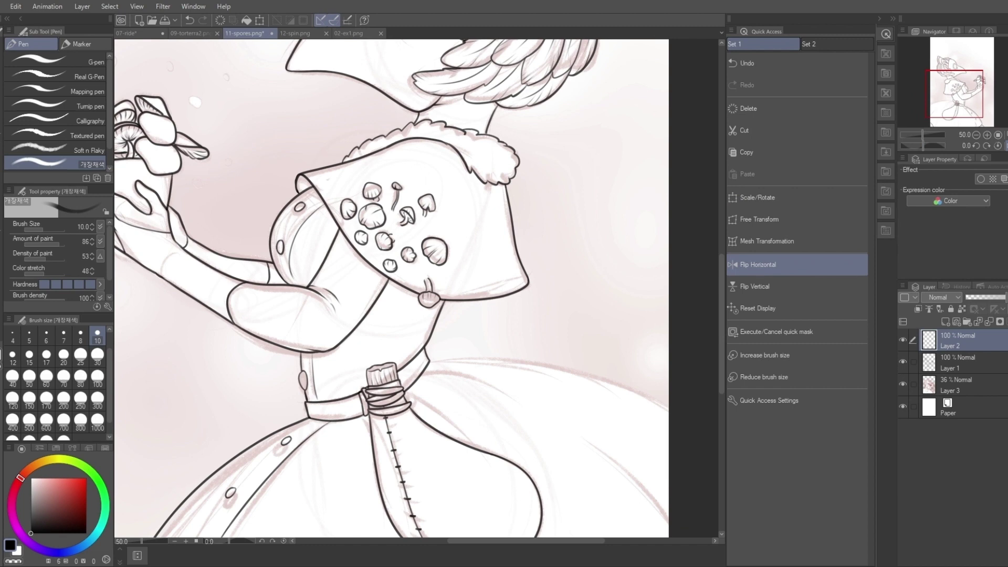
scroll(391, 289, down, 3)
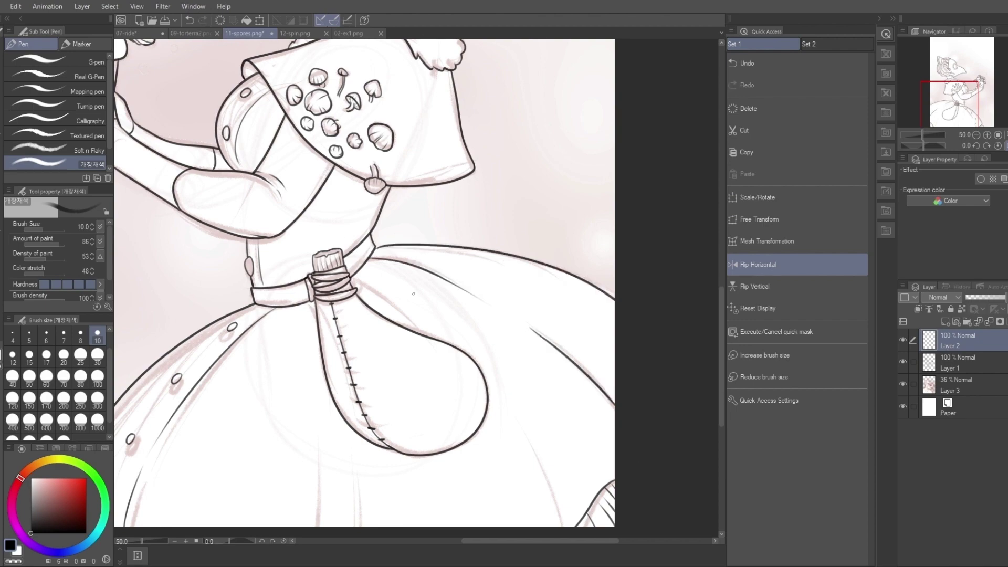
scroll(524, 395, left, 5)
drag(524, 395, 325, 342)
key(ctrl+0)
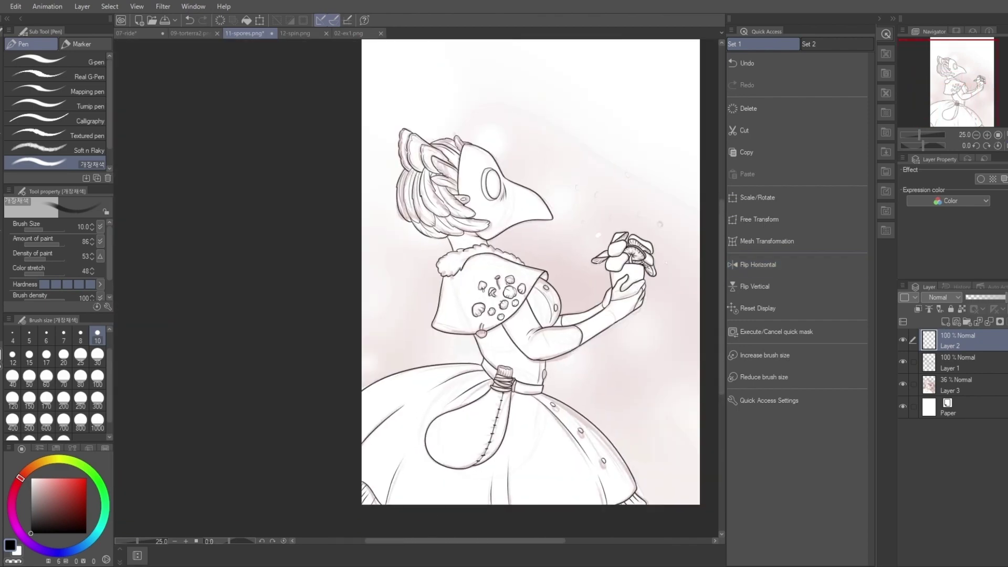
Ink three floating spores above and in front of the mushroom cluster as small rings of short dashes.
scroll(518, 444, up, 2)
scroll(478, 362, up, 2)
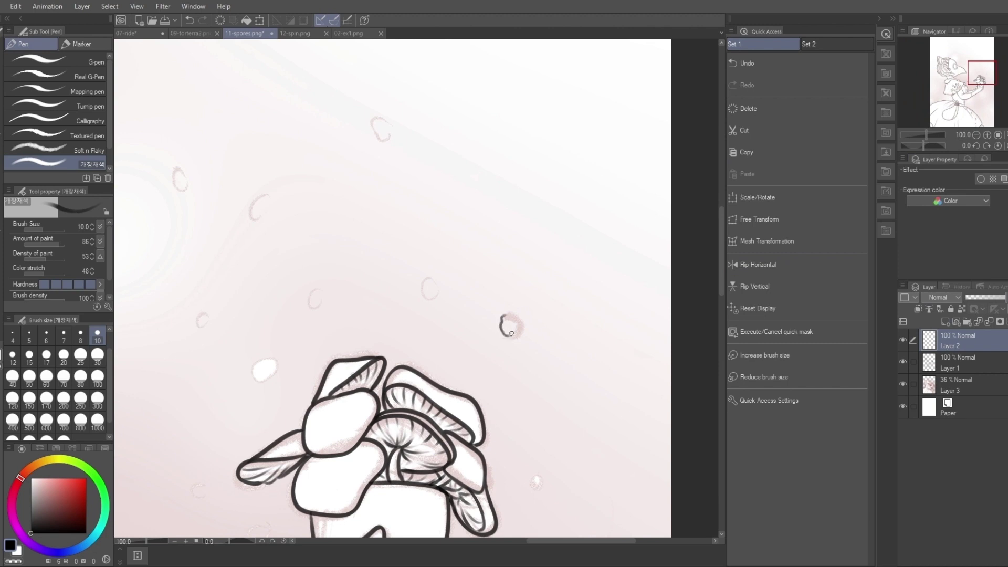
scroll(511, 315, up, 1)
mouse_move(503, 319)
mouse_down()
mouse_move(496, 332)
mouse_move(513, 356)
mouse_move(532, 334)
mouse_move(508, 318)
mouse_up()
mouse_move(405, 295)
mouse_down()
mouse_move(407, 274)
mouse_move(393, 264)
mouse_move(376, 275)
mouse_move(384, 312)
mouse_move(376, 280)
mouse_up()
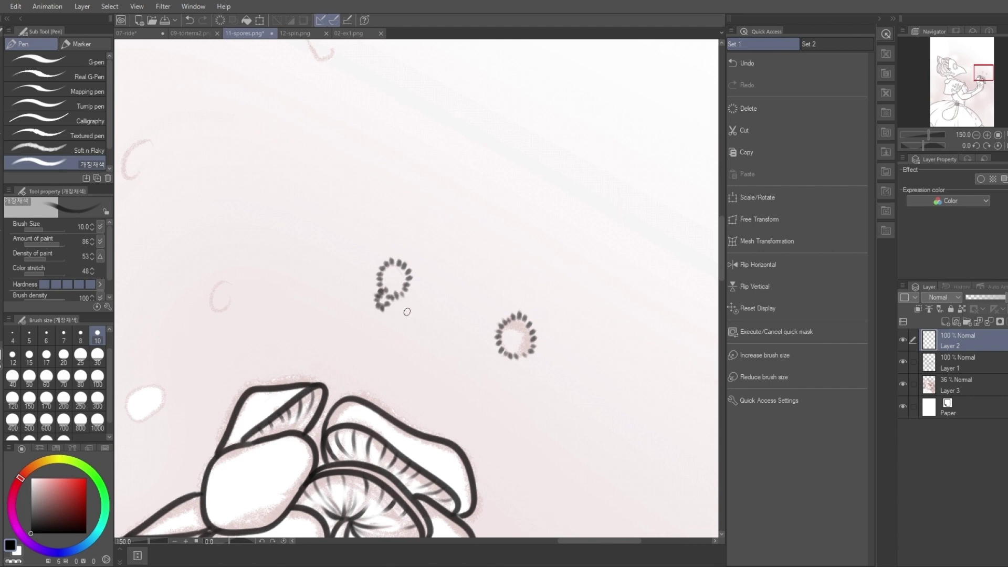
mouse_move(546, 533)
mouse_down()
mouse_move(527, 323)
mouse_move(541, 369)
mouse_move(546, 347)
mouse_up()
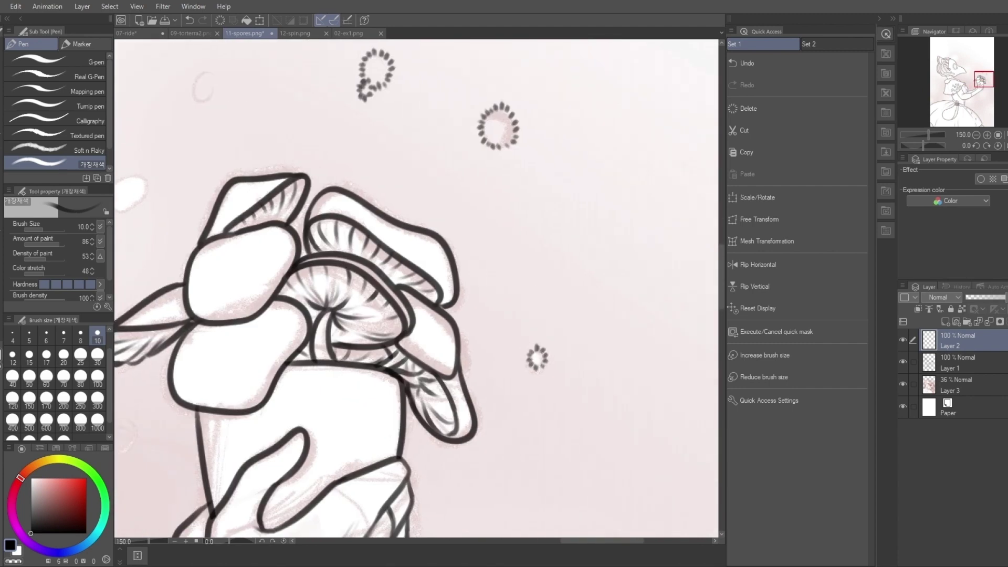
Ink three dashed-ring spores in the space between the mushroom cluster and the beak, including the white one.
mouse_move(315, 158)
mouse_down()
mouse_move(323, 433)
mouse_move(630, 315)
mouse_up()
mouse_move(422, 126)
mouse_down()
mouse_move(437, 127)
mouse_move(458, 97)
mouse_move(451, 76)
mouse_up()
drag(419, 126, 439, 70)
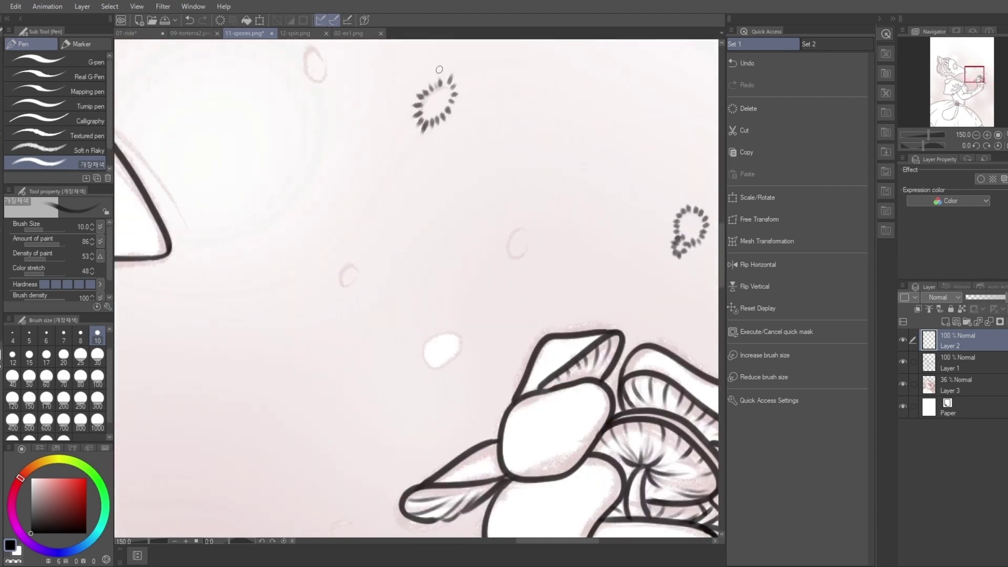
mouse_move(521, 254)
mouse_down()
mouse_move(513, 228)
mouse_move(505, 256)
mouse_up()
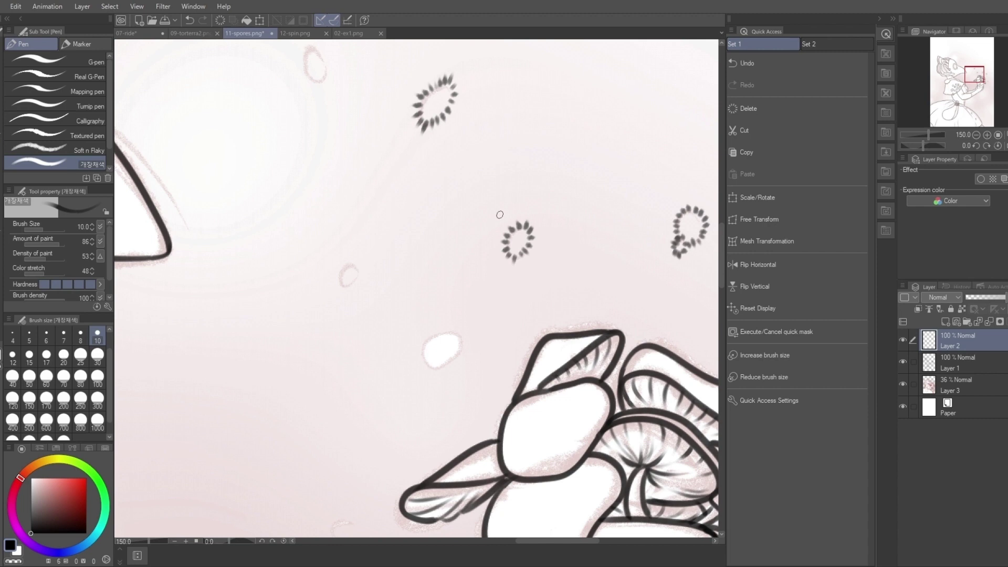
mouse_move(441, 368)
mouse_down()
mouse_move(466, 340)
mouse_move(445, 324)
mouse_move(424, 348)
mouse_move(435, 371)
mouse_up()
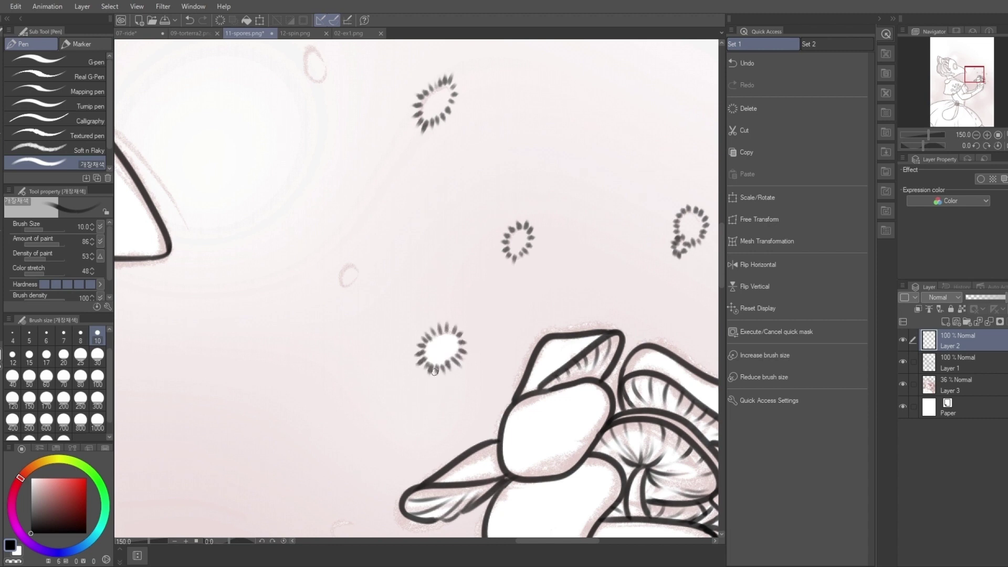
Ink the small spore nearest the beak tip, the tall oval one above it and the high one farther out.
mouse_move(336, 264)
mouse_down()
mouse_move(415, 409)
mouse_move(424, 372)
mouse_up()
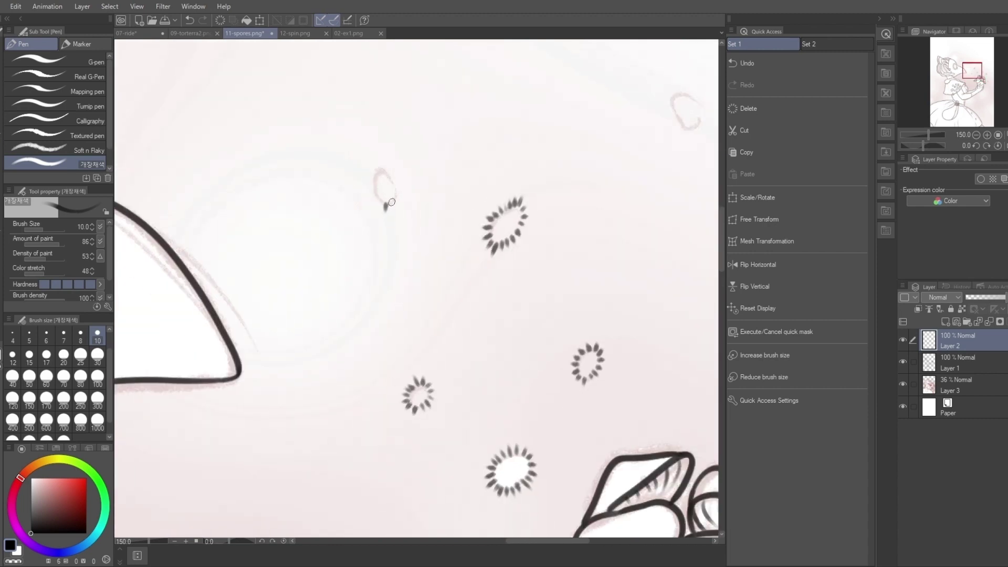
mouse_move(392, 202)
mouse_down()
mouse_move(401, 169)
mouse_move(371, 174)
mouse_move(384, 190)
mouse_up()
drag(683, 108, 483, 281)
drag(484, 281, 499, 284)
scroll(499, 284, down, 3)
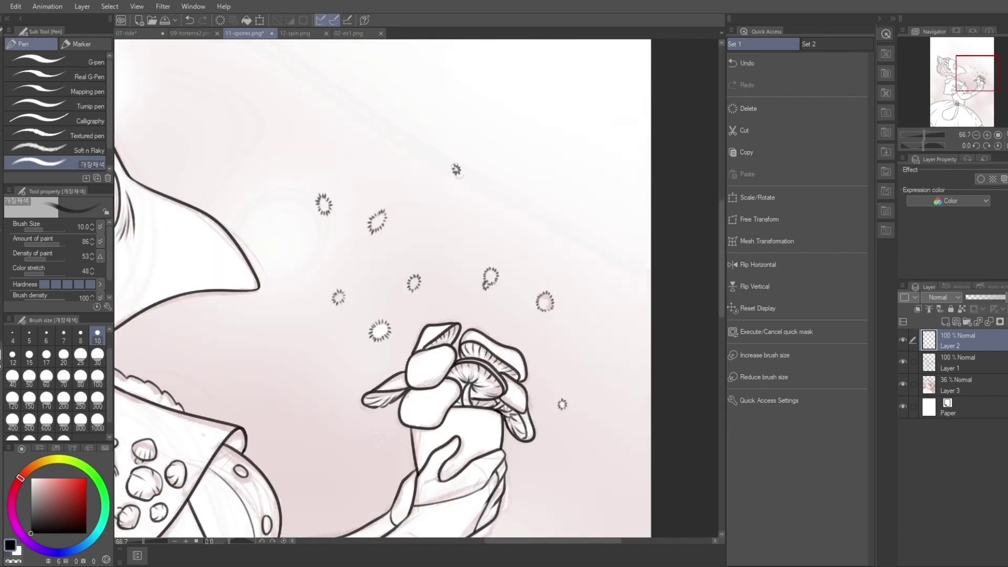
Add a few tiny star-like spores among and above the larger ones over the mushroom cluster.
scroll(481, 346, up, 2)
drag(477, 338, 480, 356)
drag(379, 236, 376, 226)
scroll(379, 236, down, 3)
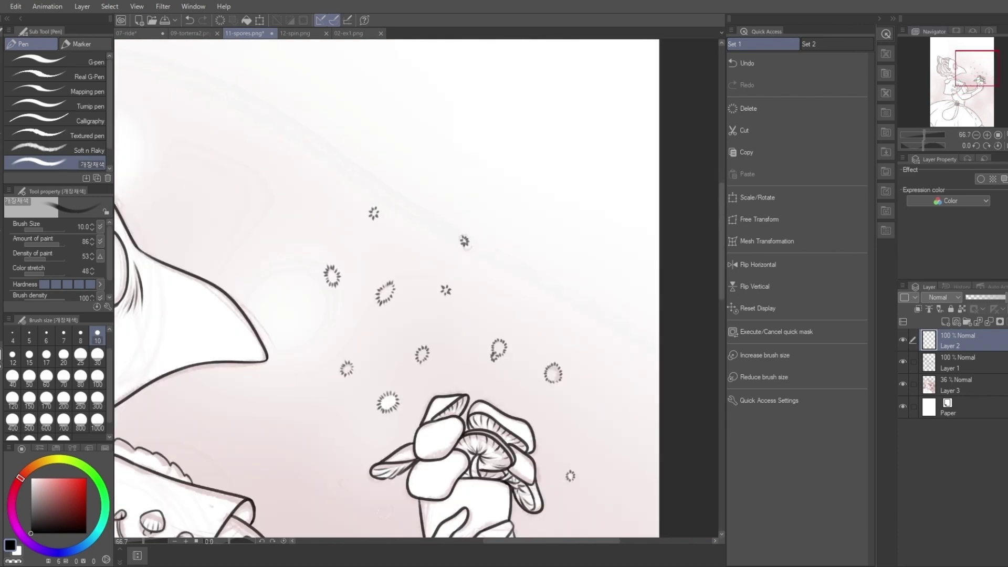
scroll(519, 284, up, 1)
drag(522, 266, 344, 223)
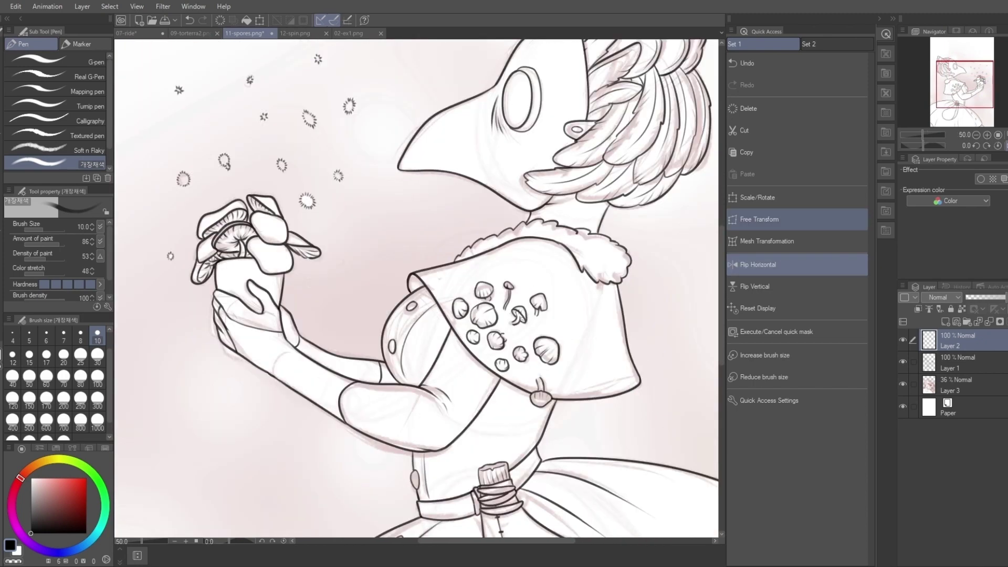
Ink three tiny spores as short radiating dashes between the mushroom cluster and the cape.
scroll(271, 282, up, 1)
scroll(357, 215, down, 4)
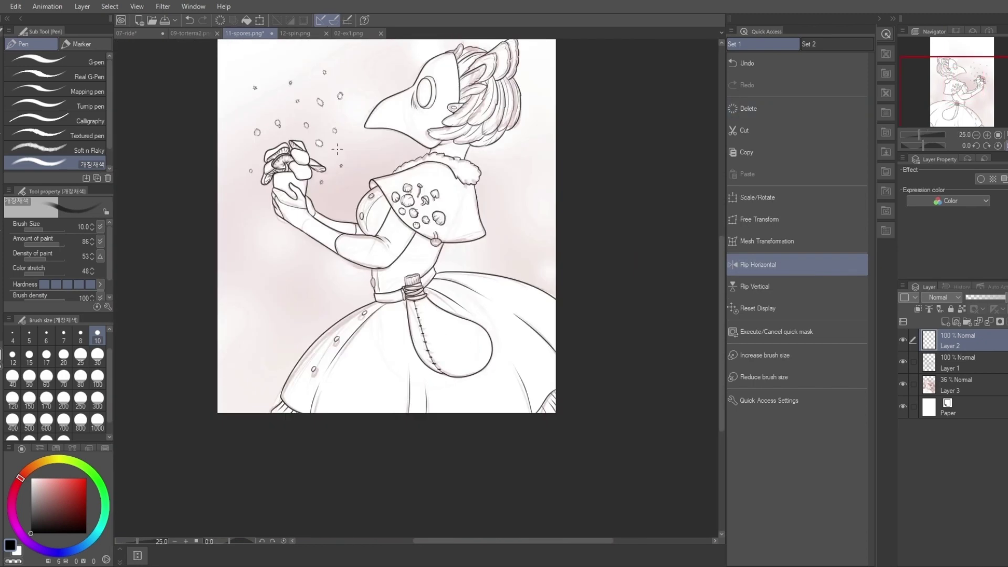
scroll(342, 231, up, 5)
drag(347, 245, 347, 231)
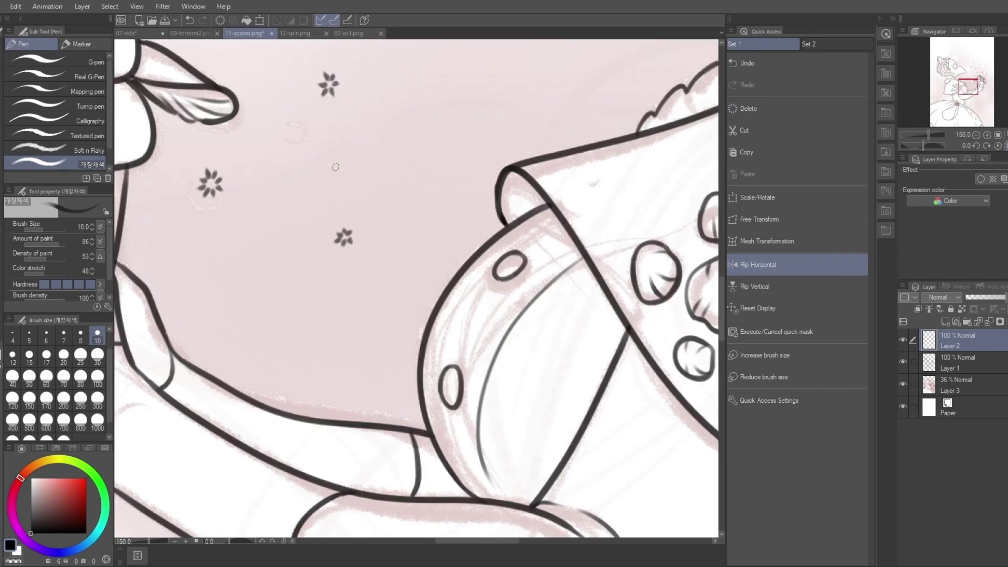
scroll(418, 288, down, 5)
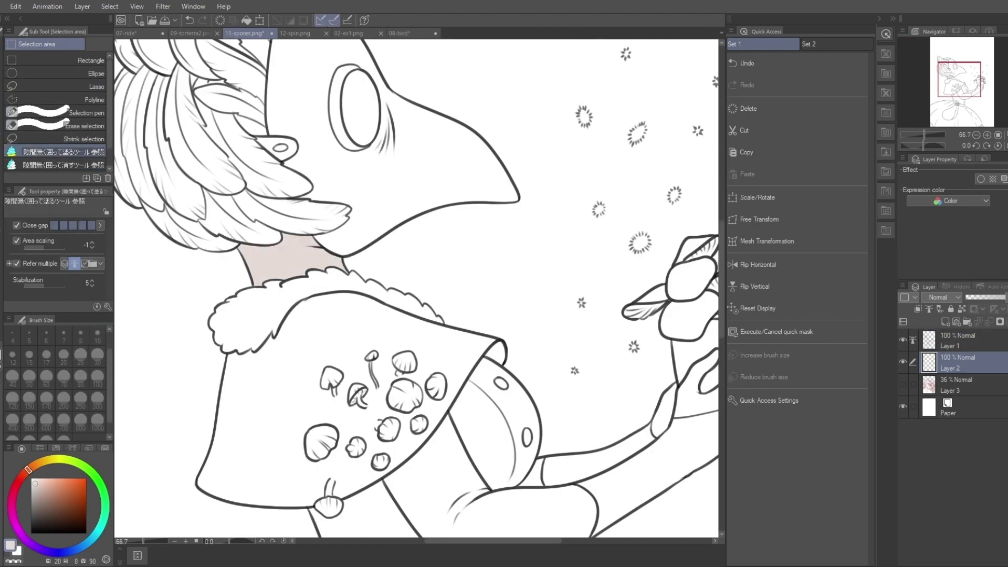
Fill the fingers and exposed parts of both hands with the pale skin colour on Layer 2.
mouse_move(522, 299)
mouse_down()
mouse_move(533, 356)
mouse_move(581, 285)
mouse_move(581, 367)
mouse_up()
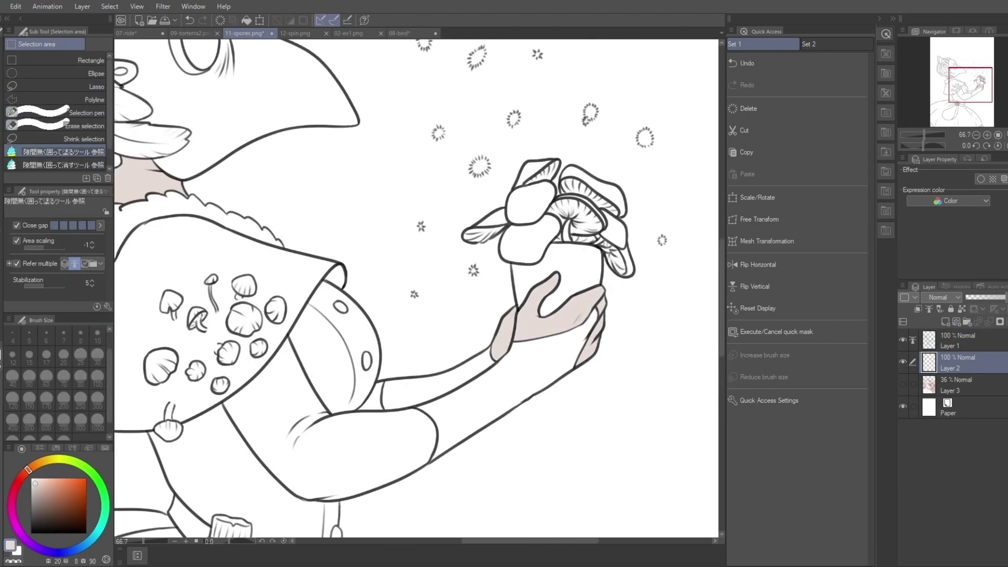
mouse_move(415, 289)
mouse_down()
mouse_move(465, 247)
mouse_move(577, 394)
mouse_move(543, 292)
mouse_move(594, 322)
mouse_up()
Add a new layer below Layer 2 and fill the bodice, upper sleeve and skirt with dark brown.
key(ctrl+shift+n)
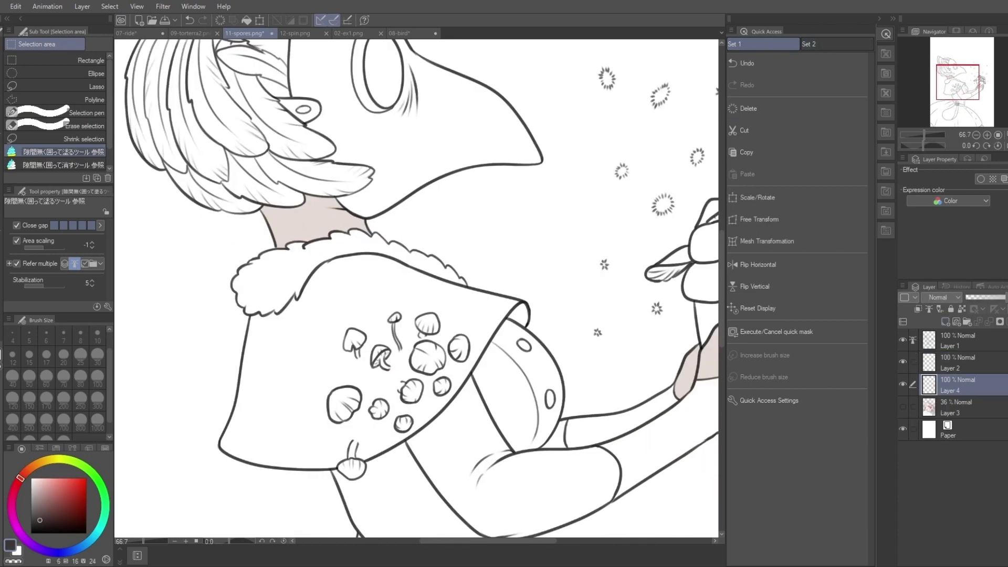
mouse_move(578, 429)
mouse_down()
mouse_move(492, 252)
mouse_move(286, 381)
mouse_move(515, 366)
mouse_move(494, 257)
mouse_up()
scroll(415, 288, down, 1)
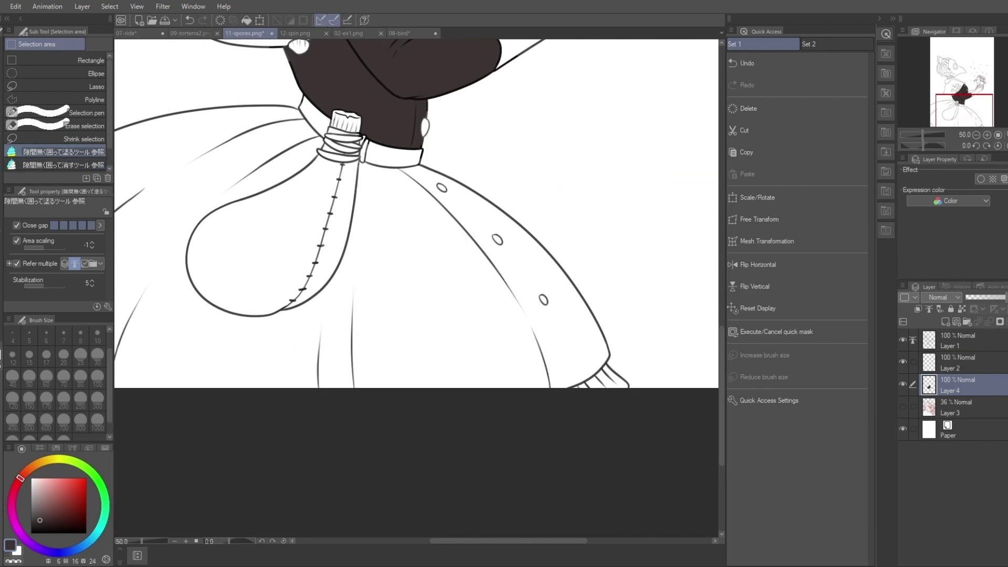
mouse_move(368, 157)
mouse_down()
mouse_move(121, 415)
mouse_move(442, 134)
mouse_move(347, 220)
mouse_up()
Clear the dark brown fill from the skirt's three buttons and the bodice buttons using the enclosed-area erase tool.
click(63, 164)
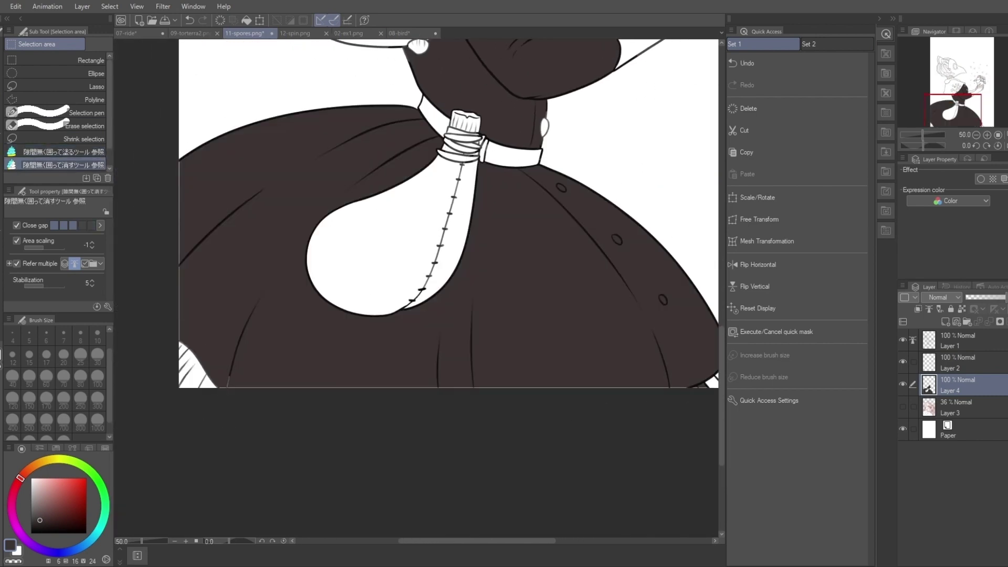
drag(420, 210, 360, 228)
drag(552, 252, 553, 253)
drag(598, 313, 600, 314)
drag(496, 201, 496, 202)
drag(325, 331, 361, 309)
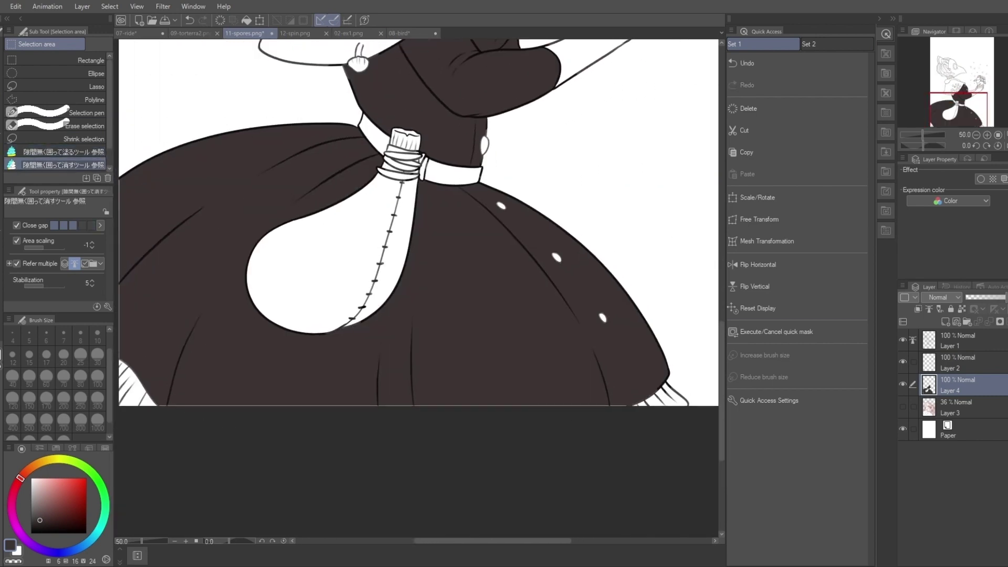
drag(368, 158, 320, 488)
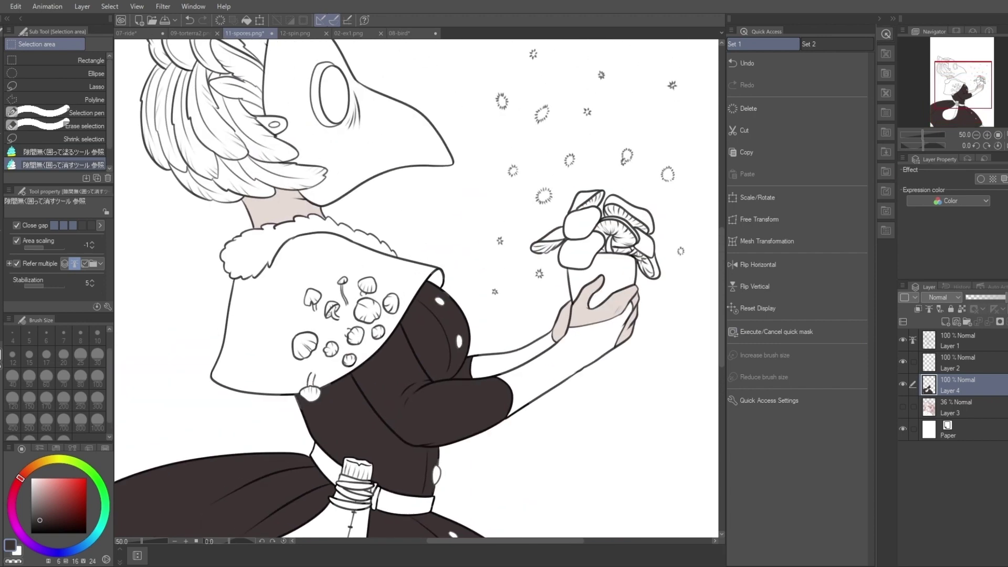
Add a new layer below Layer 4 and fill the waist pouch and its gathered neck with tan brown.
drag(367, 420, 459, 202)
key(ctrl+shift+n)
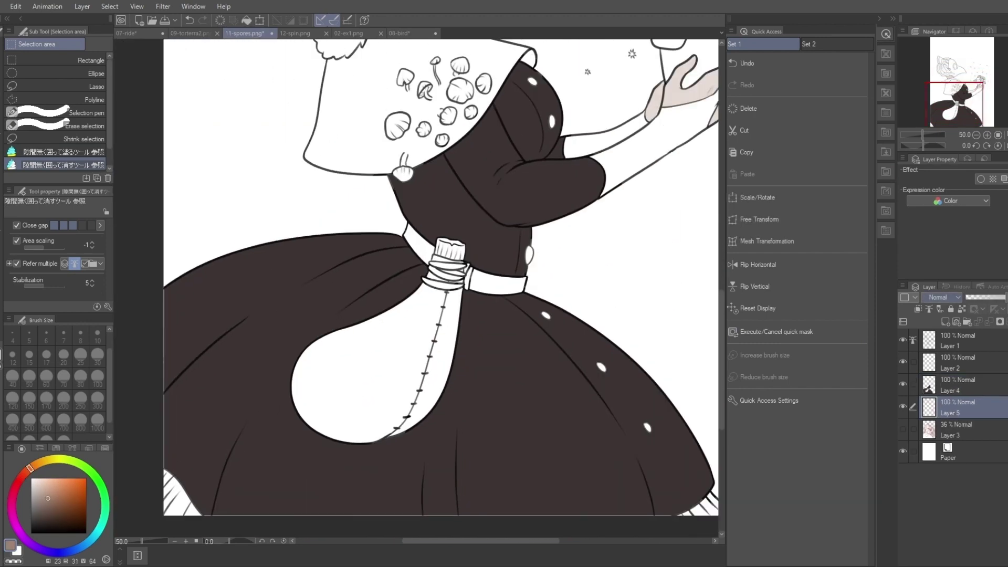
click(63, 152)
scroll(441, 279, up, 2)
drag(378, 284, 493, 273)
mouse_move(392, 221)
mouse_down()
mouse_move(489, 231)
mouse_move(251, 441)
mouse_up()
scroll(441, 279, down, 1)
Add a new layer below Layer 5 and fill the cape and both forearm gloves with dusky maroon.
key(ctrl+shift+n)
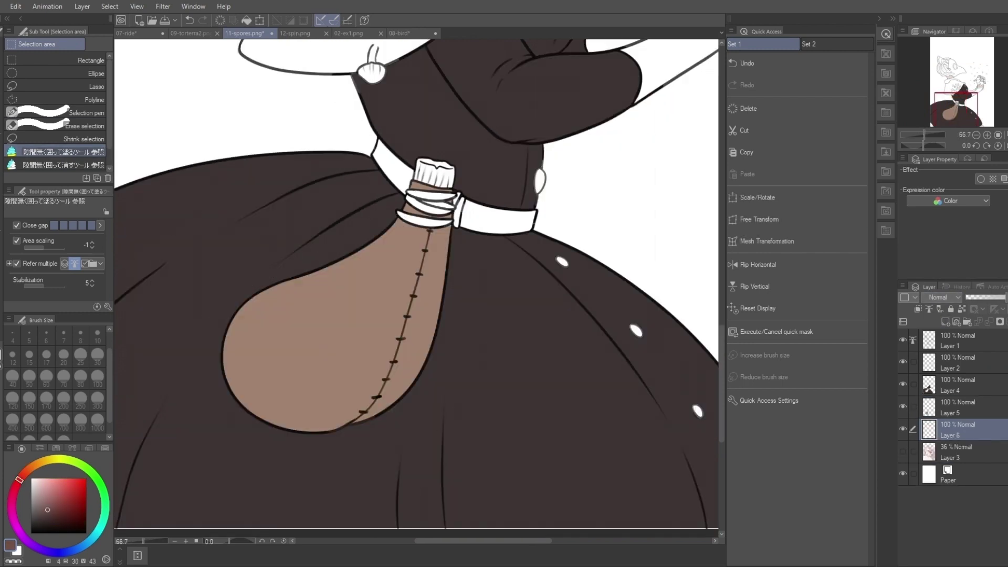
drag(420, 183, 370, 489)
mouse_move(244, 179)
mouse_down()
mouse_move(221, 368)
mouse_move(494, 220)
mouse_up()
drag(473, 262, 323, 258)
drag(368, 325, 604, 247)
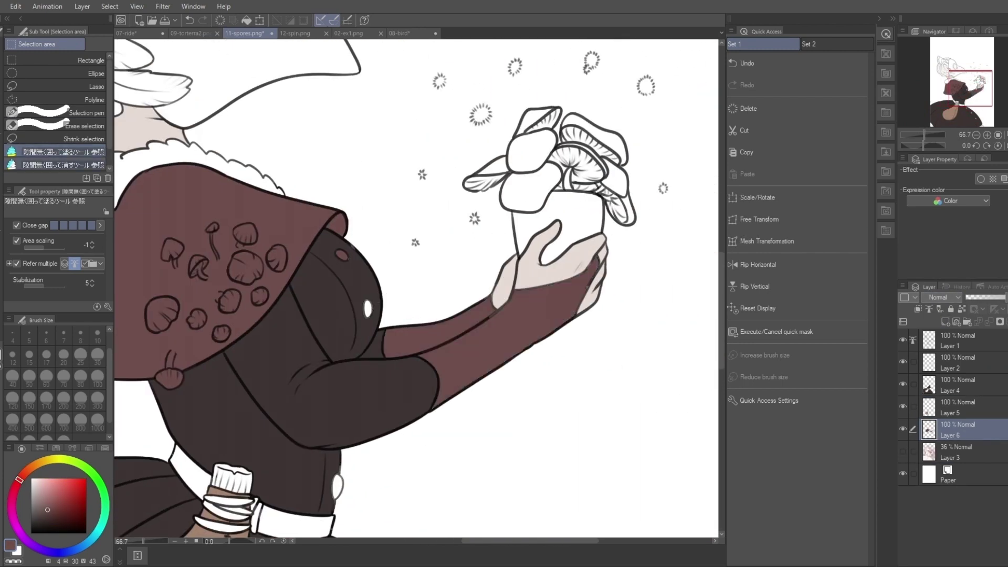
Clear the maroon fill from the cape's mushroom decorations and the upper bodice button using the enclosed-area erase tool.
click(63, 165)
drag(221, 231, 262, 294)
Erase the leftover maroon from the decorations' small mushroom stems with the Hard eraser and touch up their edges with the pen.
key(e)
scroll(179, 352, up, 4)
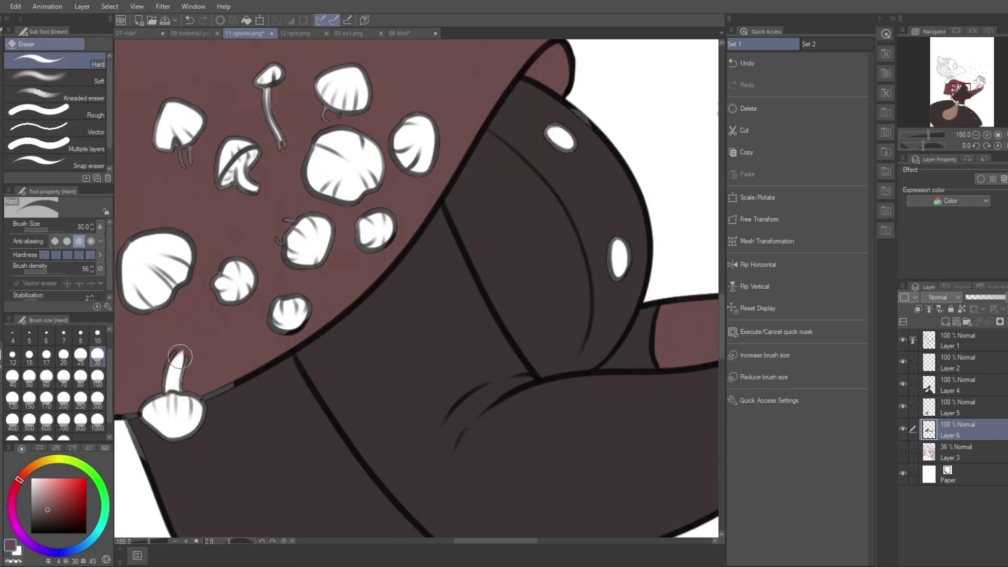
drag(181, 138, 187, 162)
drag(279, 138, 282, 148)
drag(326, 117, 335, 108)
drag(279, 226, 287, 235)
key(p)
drag(174, 157, 177, 137)
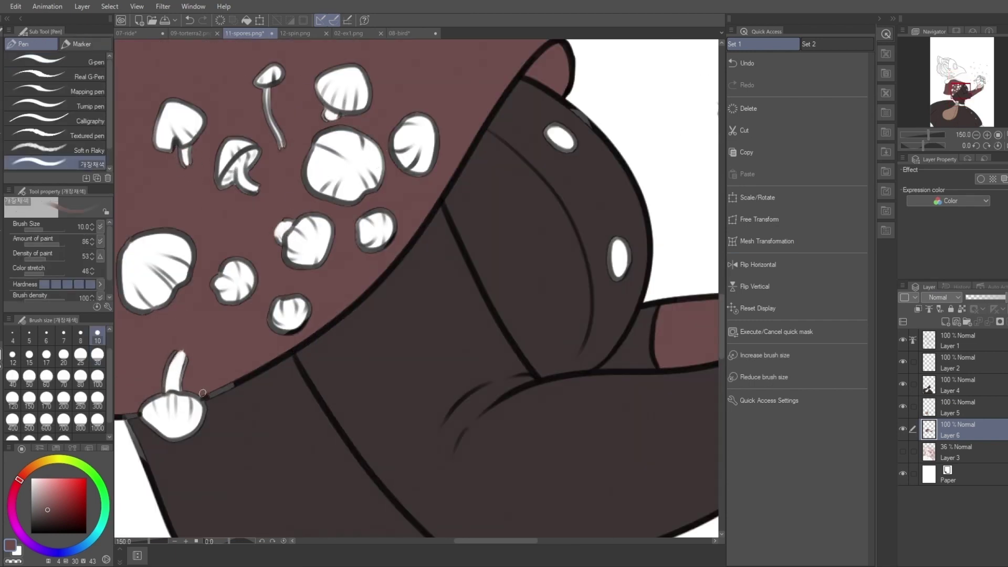
Add a new layer below Layer 6 and fill the head's feathers with medium brown.
key(ctrl+minus)
key(ctrl+minus)
key(ctrl+minus)
key(ctrl+minus)
key(ctrl+shift+n)
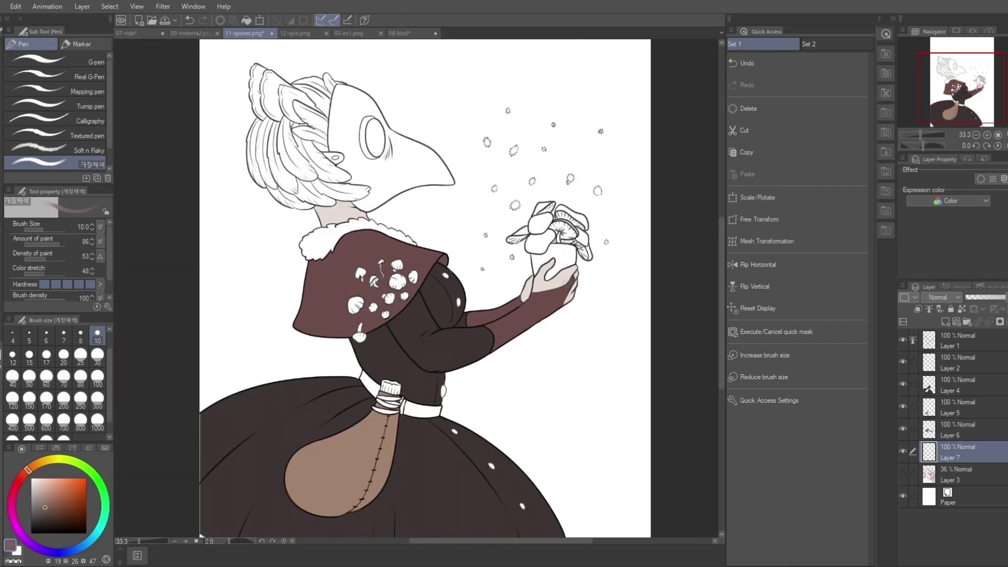
key(m)
key(ctrl+plus)
key(ctrl+plus)
scroll(420, 262, up, 3)
mouse_move(407, 153)
mouse_down()
mouse_move(221, 346)
mouse_move(481, 430)
mouse_up()
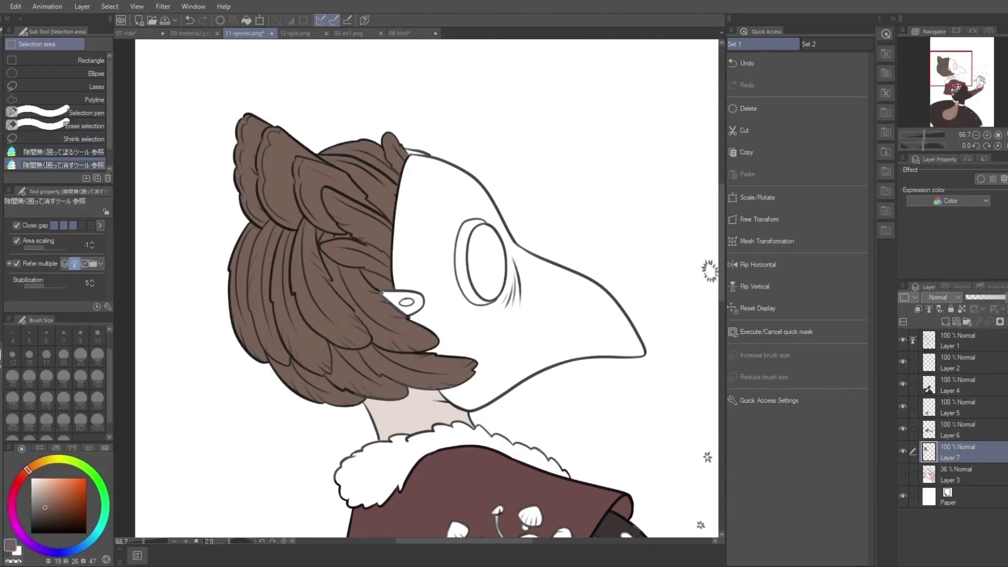
Add a new layer clipped to Layer 7 and paint mustard-yellow edging along the three tall crest feathers with the size 10 pen.
key(ctrl+shift+n)
key(p)
scroll(294, 152, up, 2)
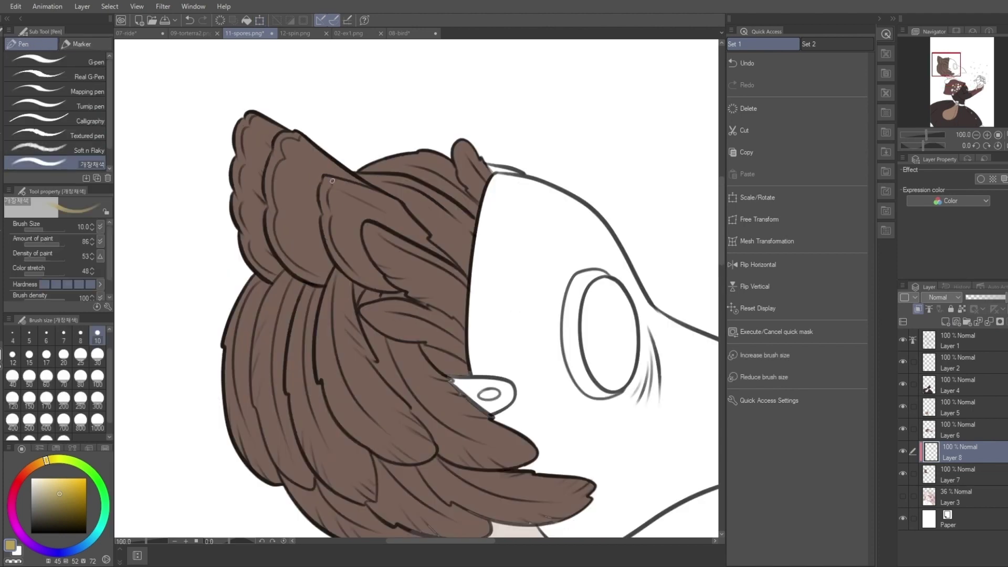
mouse_move(322, 174)
mouse_down()
mouse_move(329, 231)
mouse_move(388, 336)
mouse_up()
mouse_move(329, 191)
mouse_down()
mouse_move(319, 226)
mouse_move(368, 325)
mouse_up()
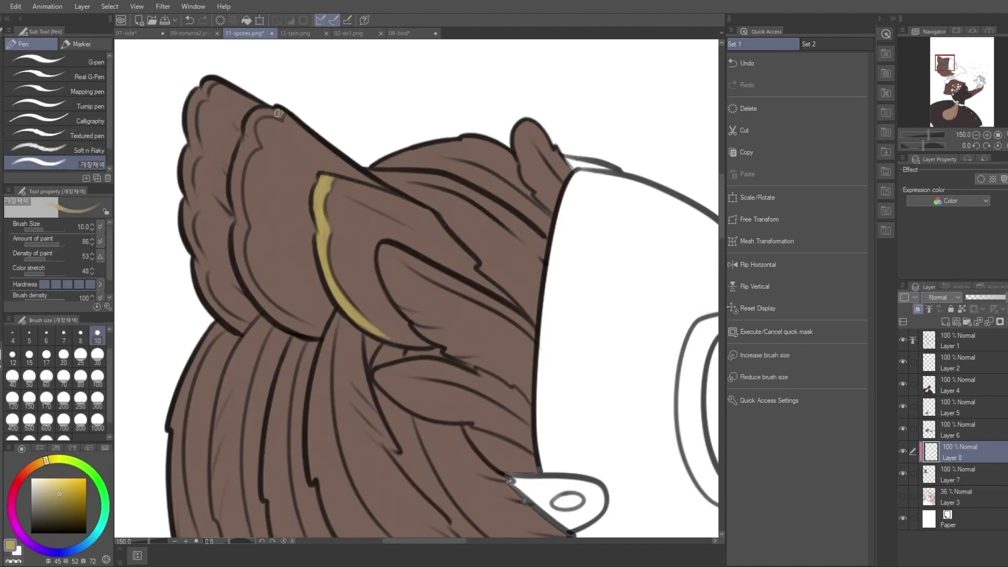
mouse_move(276, 114)
mouse_down()
mouse_move(253, 135)
mouse_move(239, 229)
mouse_up()
mouse_move(248, 131)
mouse_down()
mouse_move(242, 236)
mouse_move(321, 336)
mouse_up()
drag(236, 223, 247, 292)
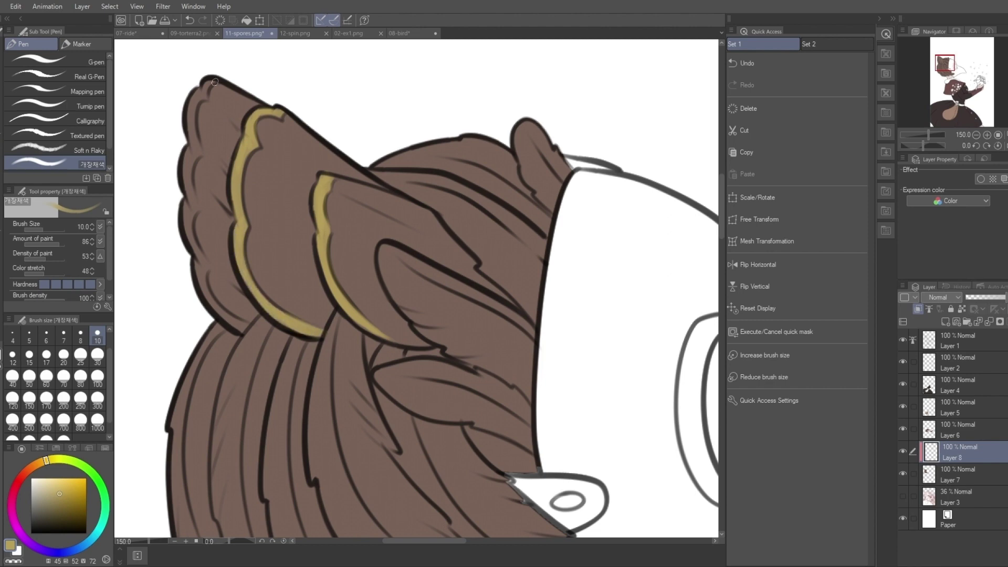
mouse_move(215, 82)
mouse_down()
mouse_move(188, 157)
mouse_move(196, 205)
mouse_up()
mouse_move(188, 142)
mouse_down()
mouse_move(214, 307)
mouse_move(244, 330)
mouse_up()
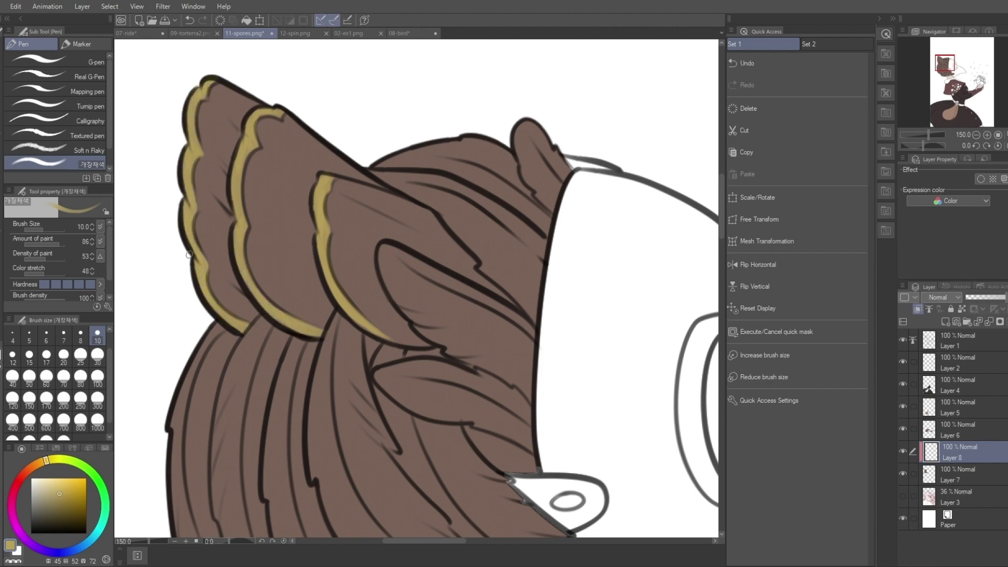
Fill the short feathers directly behind the mask with mustard yellow and clean up the gaps between them.
key(m)
mouse_move(378, 359)
mouse_down()
mouse_move(489, 362)
mouse_move(381, 368)
mouse_up()
mouse_move(386, 234)
mouse_down()
mouse_move(394, 237)
mouse_move(378, 244)
mouse_up()
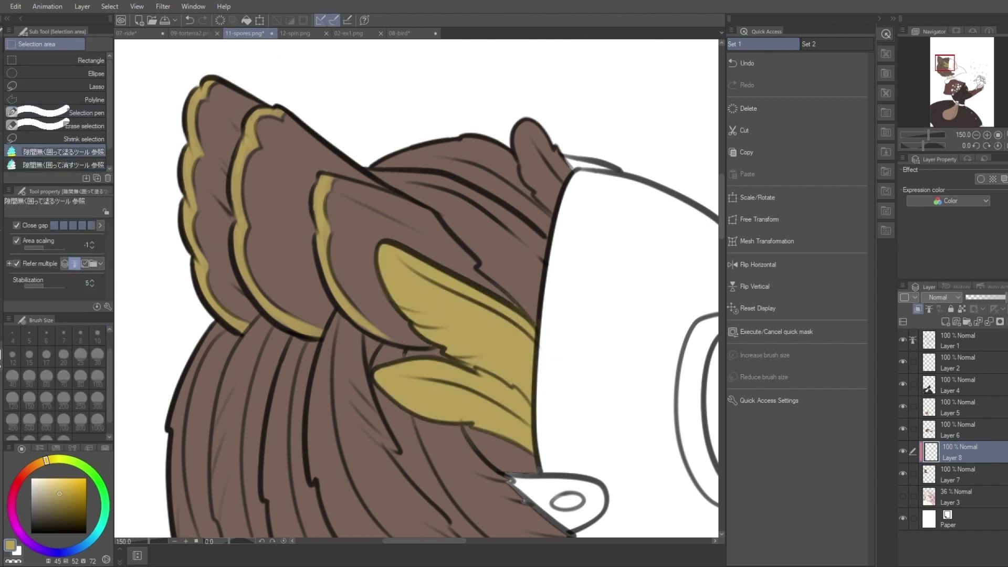
drag(447, 126, 367, 258)
key(p)
scroll(405, 349, up, 3)
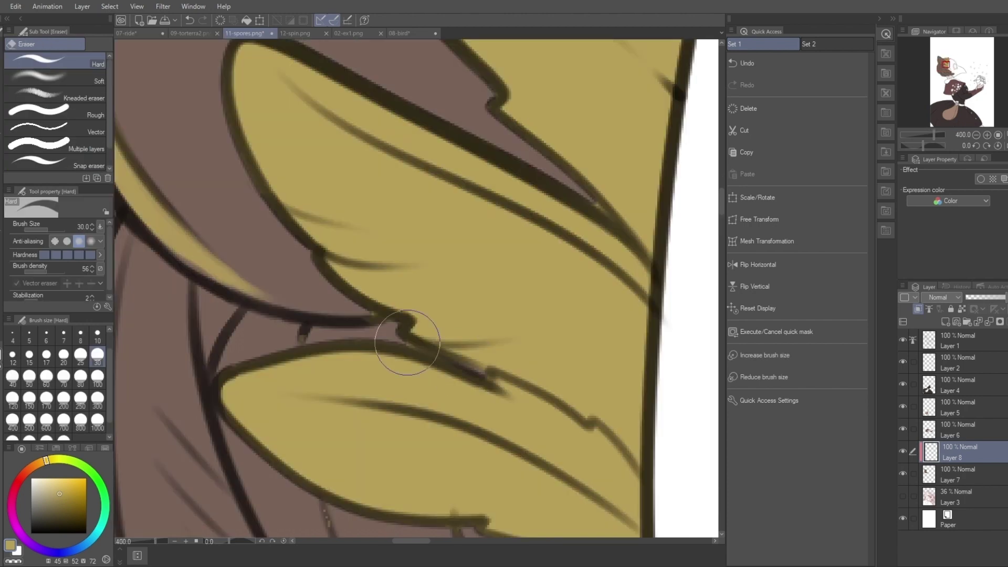
scroll(254, 270, down, 4)
scroll(416, 288, left, 4)
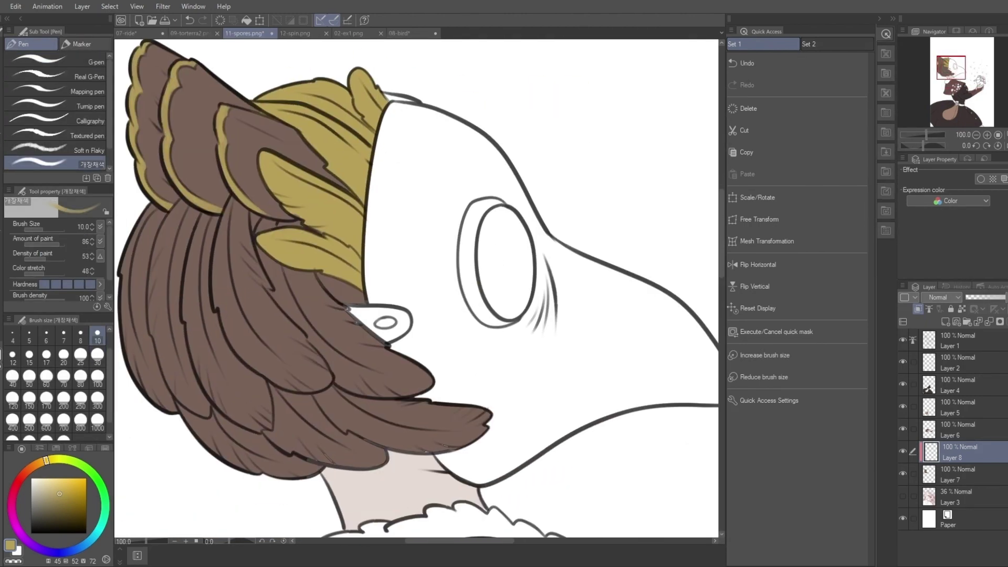
Add a new layer below Layer 7 and fill the bird mask with dusky maroon, keeping the goggle eye and ear tag clear.
scroll(422, 42, down, 2)
key(ctrl+shift+n)
key(m)
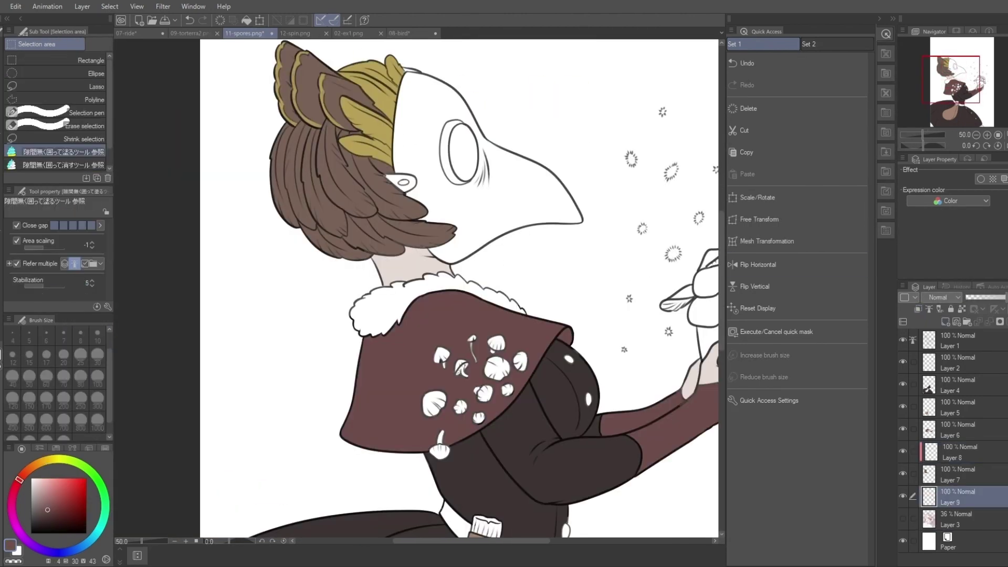
scroll(459, 289, down, 1)
mouse_move(437, 68)
mouse_down()
mouse_move(408, 234)
mouse_move(439, 265)
mouse_up()
click(63, 165)
scroll(460, 288, up, 2)
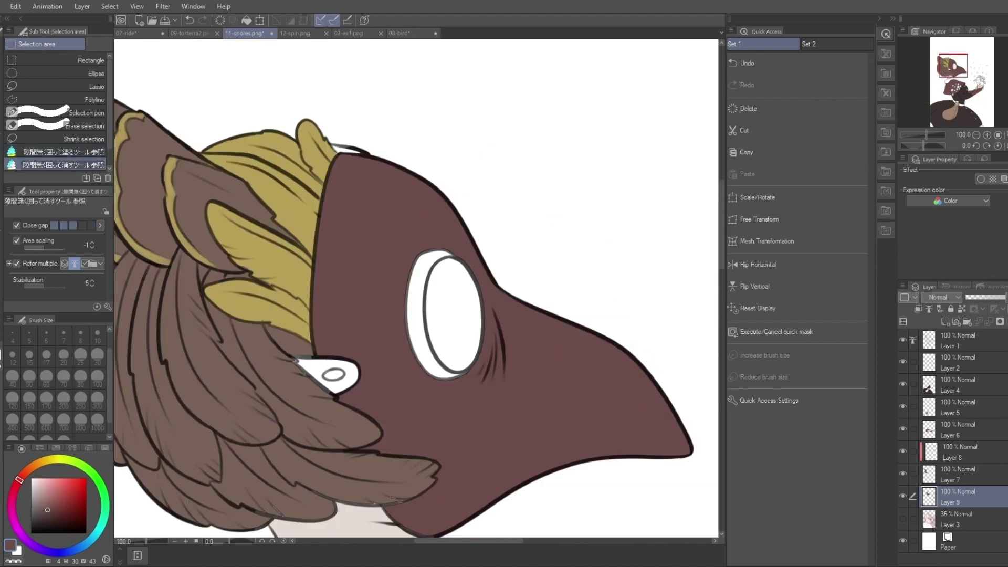
scroll(459, 288, down, 2)
Add a new layer below Layer 9 and fill the ear tag, goggle rim, fluffy collar and waist belt with muted green.
key(ctrl+shift+n)
click(63, 151)
scroll(368, 142, up, 1)
click(347, 169)
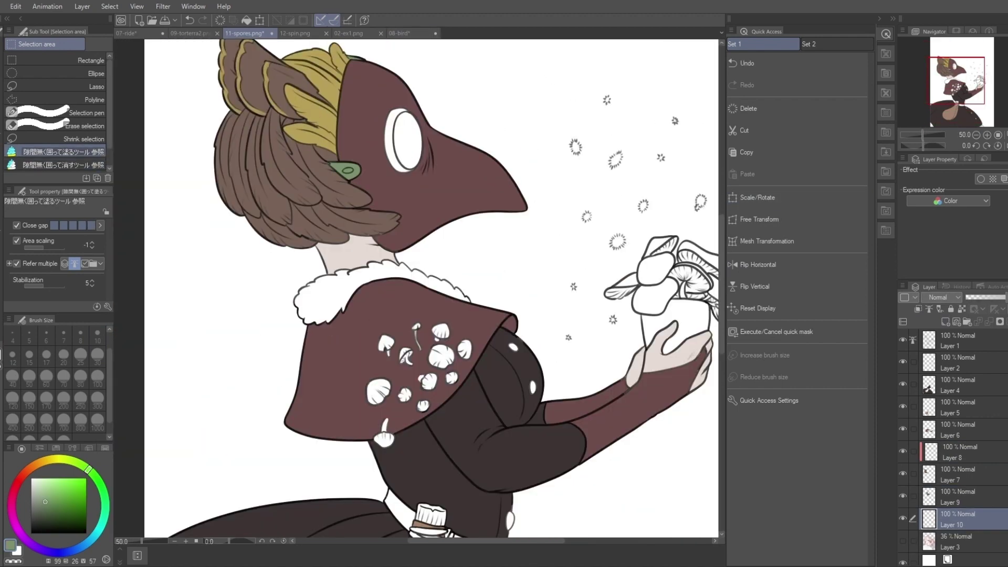
click(408, 119)
click(310, 294)
drag(326, 294, 297, 139)
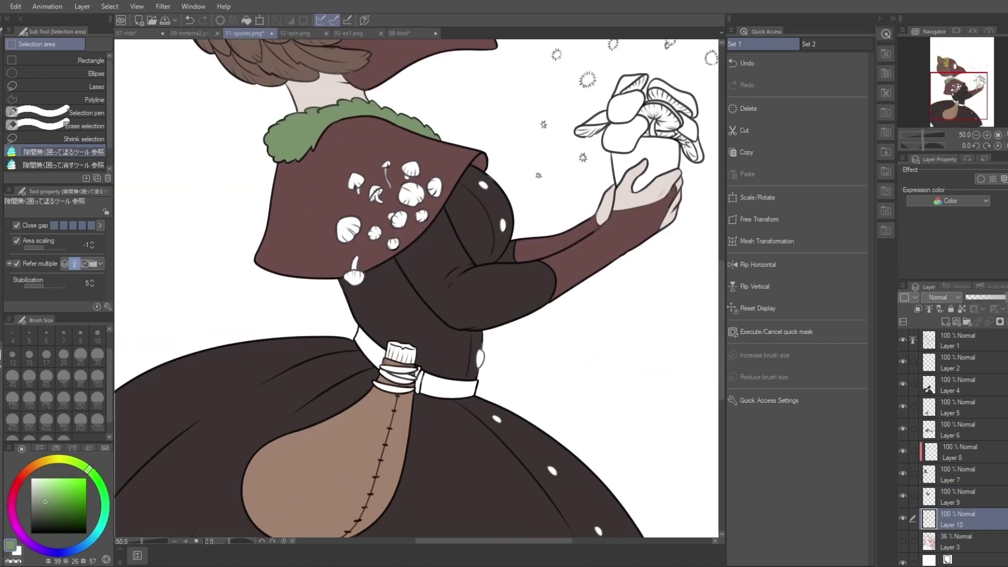
click(367, 346)
click(446, 389)
scroll(447, 388, down, 1)
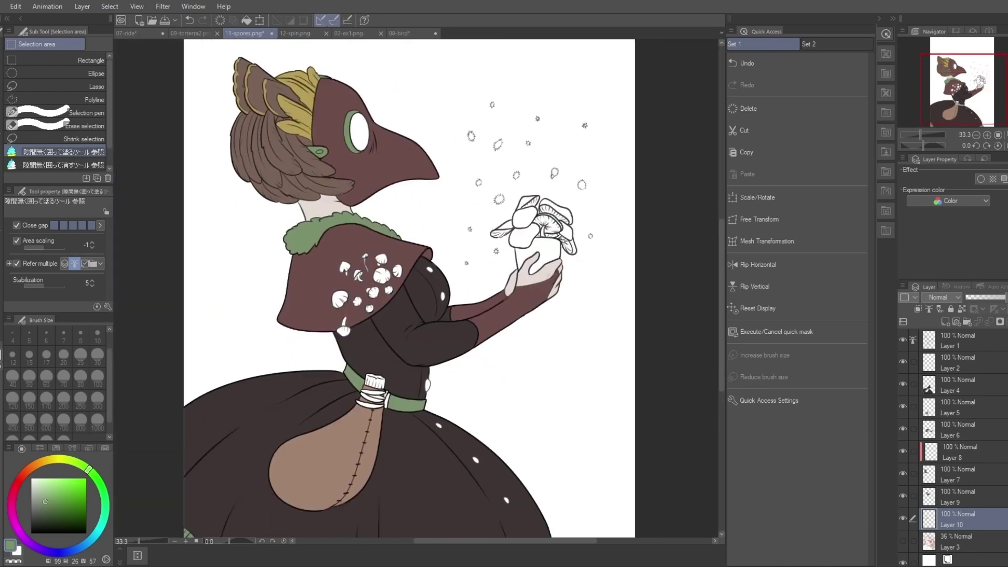
Add a new layer below Layer 10 and fill the goggle lens, cape mushrooms, dress buttons and pouch cords with dusty pink.
key(ctrl+shift+n)
scroll(461, 303, up, 1)
click(341, 420)
mouse_move(342, 420)
mouse_down()
mouse_move(389, 260)
mouse_move(410, 273)
mouse_up()
scroll(420, 263, down, 1)
scroll(420, 263, up, 1)
key(p)
key(p)
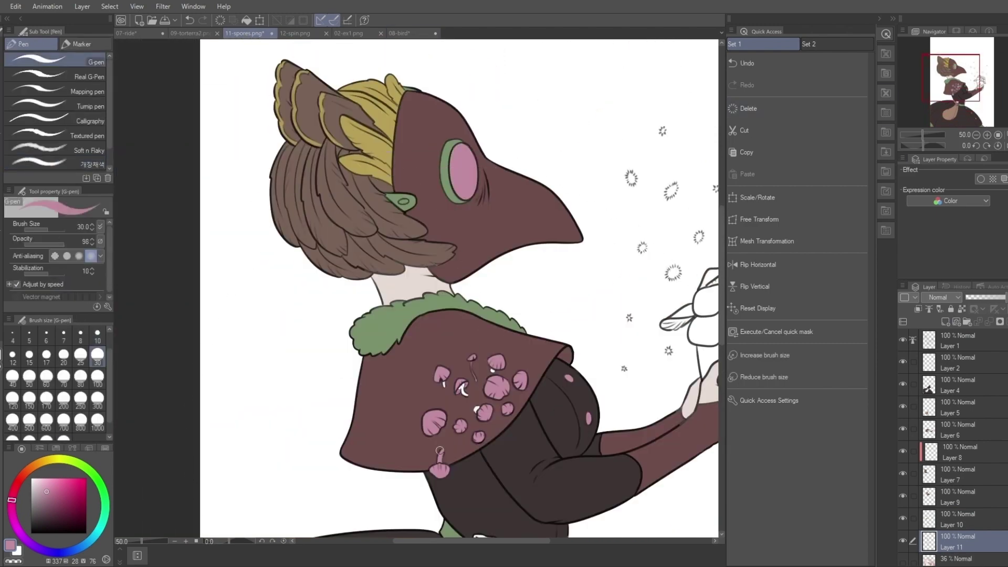
key(ctrl+z)
key(ctrl+z)
Switch to the mask's colour layer, Layer 9, and fill the small hole in the green ear tag with its maroon.
ctrl+shift+click(498, 338)
key(m)
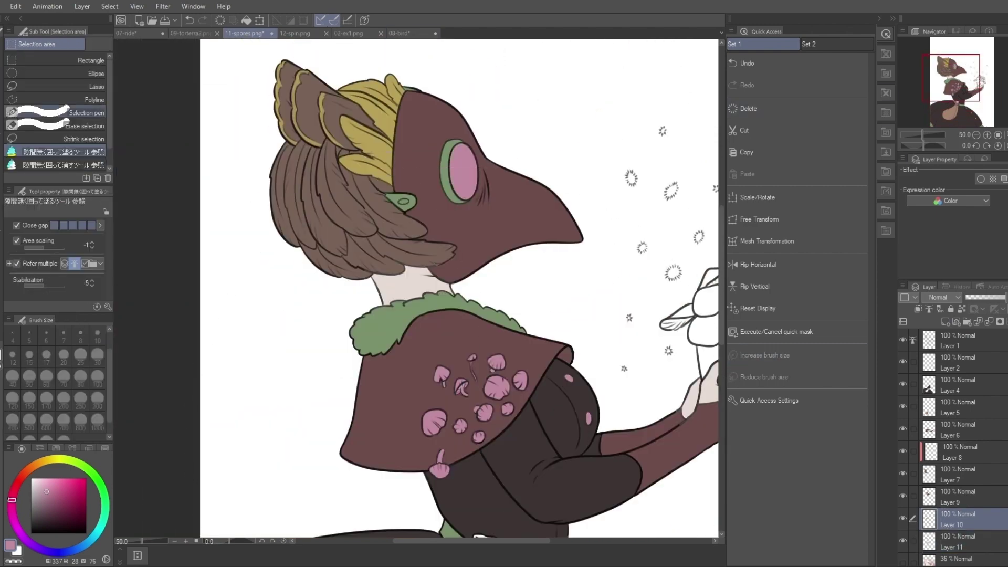
alt+click(499, 337)
key(alt+bracketright)
scroll(417, 289, up, 2)
scroll(418, 289, down, 1)
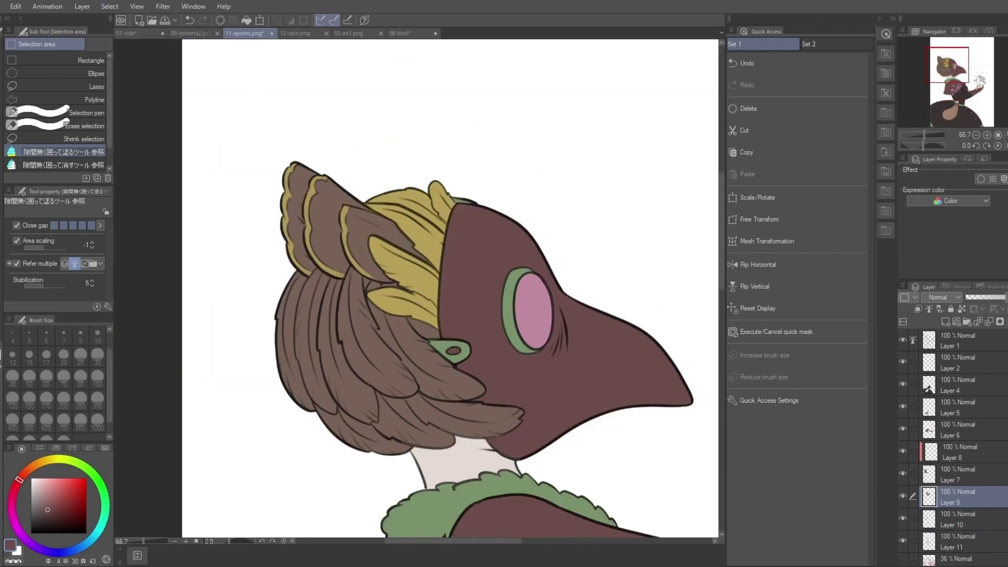
Add a new layer below Layer 11 and fill the potted mushrooms and the pouch's cork with beige.
scroll(417, 289, down, 3)
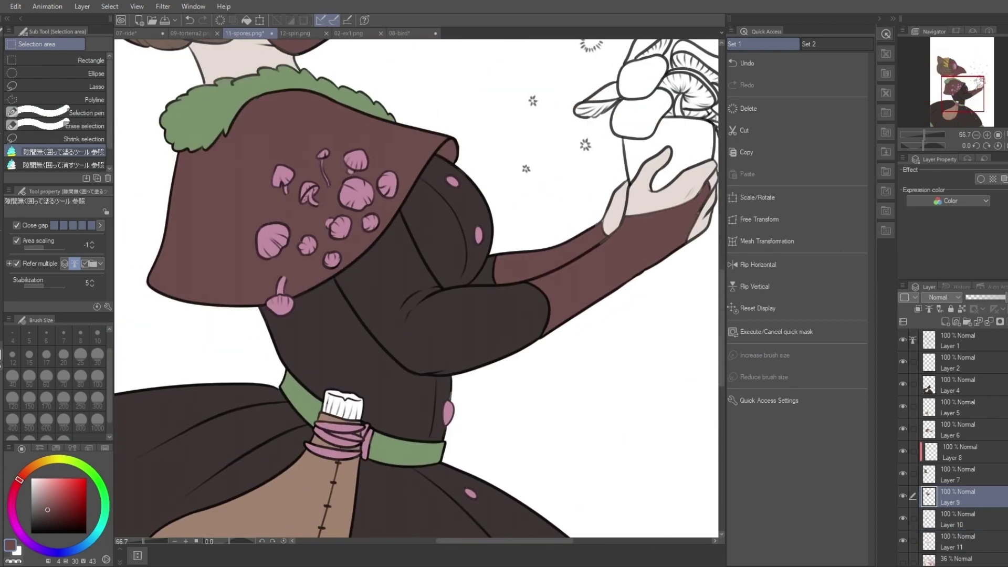
scroll(418, 289, down, 2)
scroll(484, 224, up, 3)
key(ctrl+shift+n)
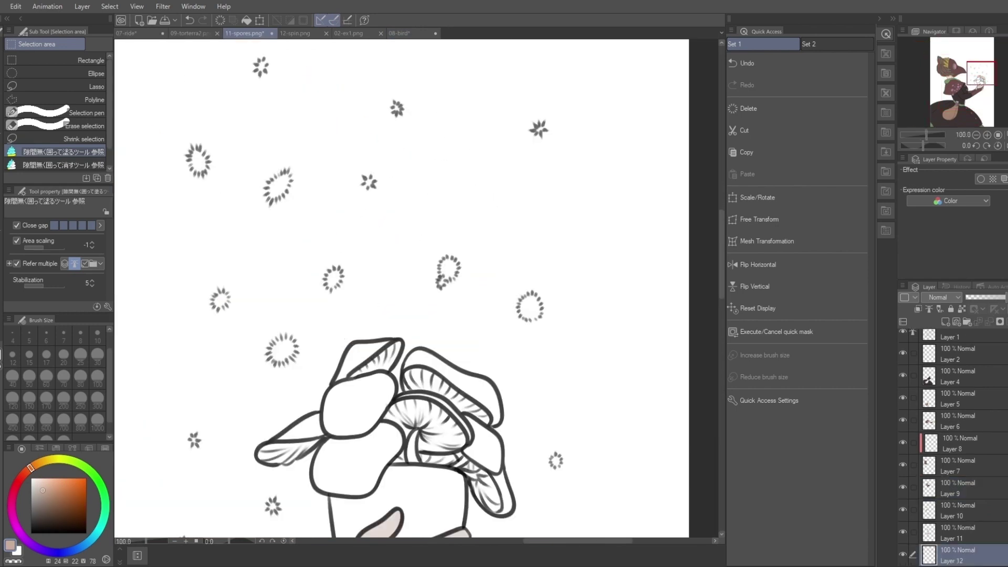
mouse_move(367, 321)
mouse_down()
mouse_move(284, 472)
mouse_move(368, 323)
mouse_up()
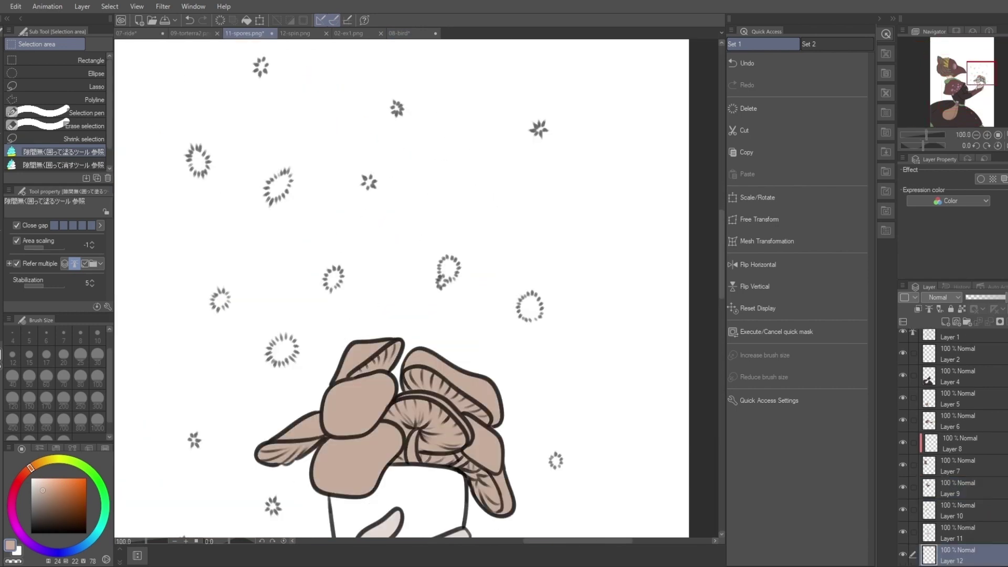
scroll(418, 288, down, 3)
scroll(526, 305, up, 3)
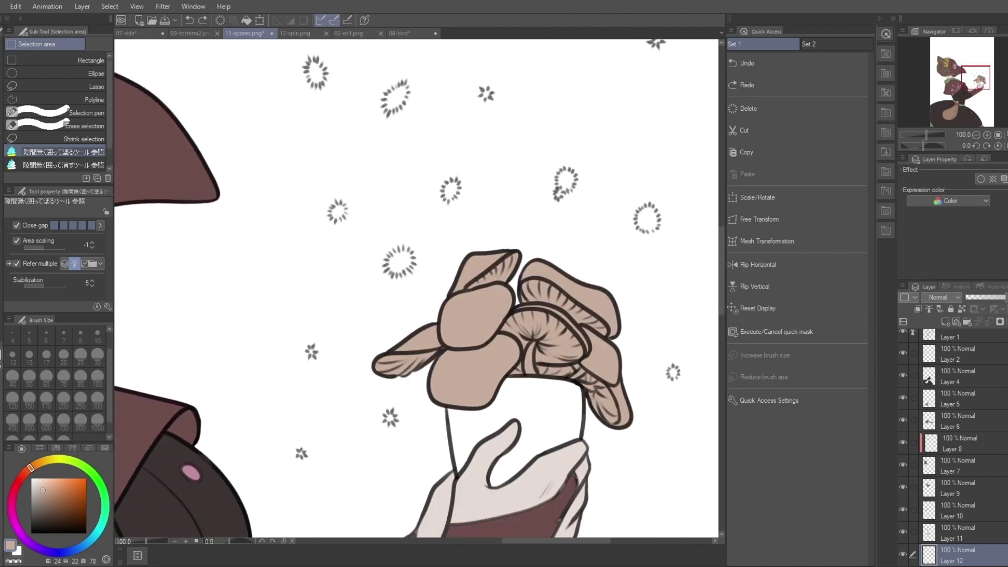
Paint beige centres into the floating spores beside and above the potted mushrooms with the size 10 pen.
key(p)
scroll(311, 369, up, 6)
scroll(281, 418, down, 6)
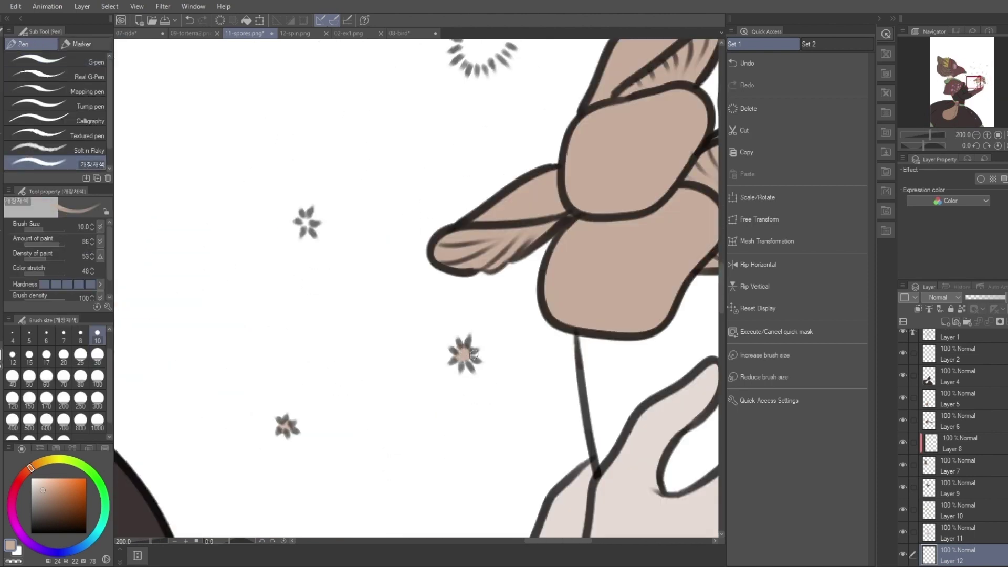
scroll(336, 284, up, 2)
mouse_move(440, 393)
mouse_down()
mouse_move(466, 390)
mouse_move(454, 382)
mouse_up()
scroll(560, 254, up, 5)
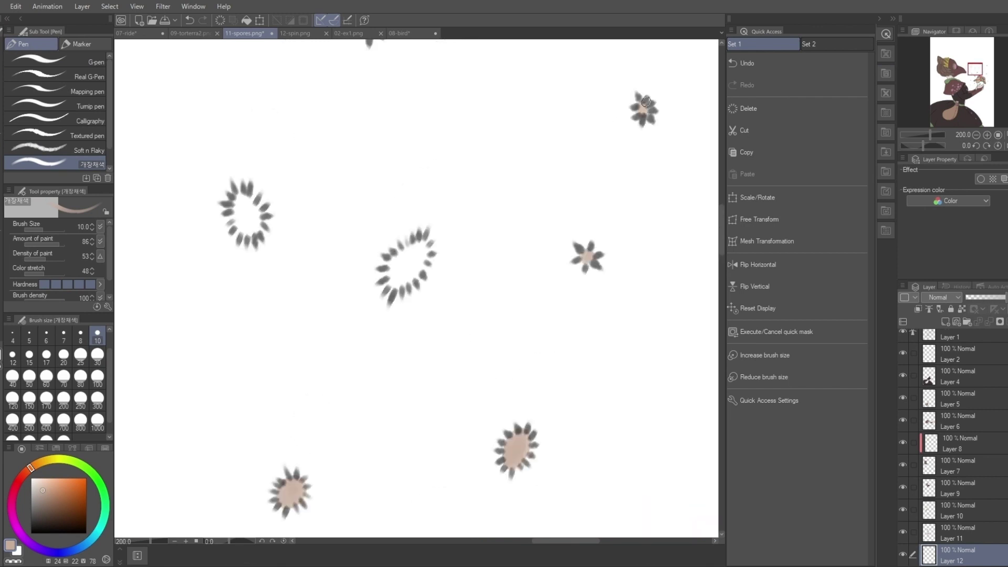
mouse_move(408, 249)
mouse_down()
mouse_move(403, 288)
mouse_move(391, 261)
mouse_move(408, 274)
mouse_move(417, 253)
mouse_up()
mouse_move(243, 194)
mouse_down()
mouse_move(243, 229)
mouse_move(241, 194)
mouse_up()
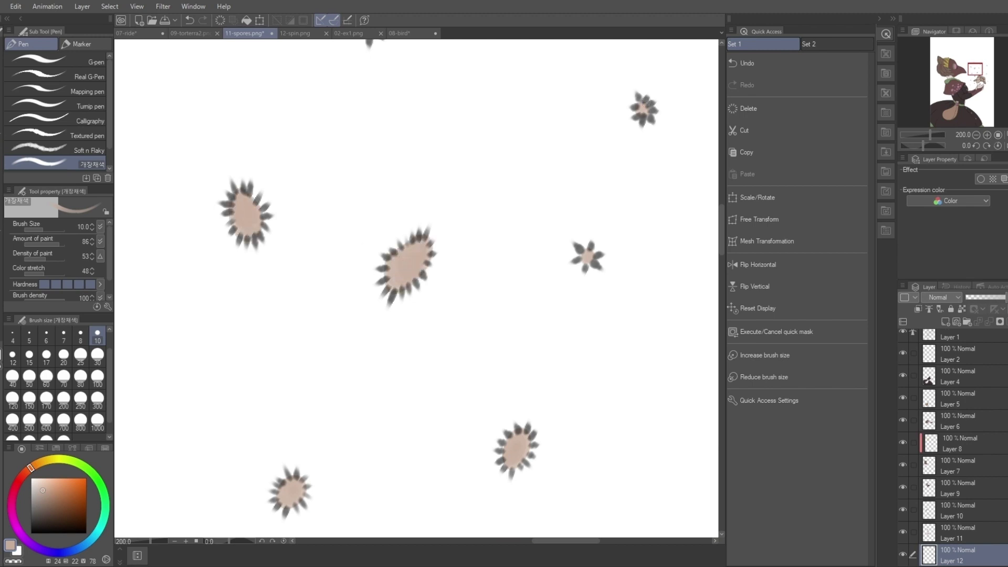
Paint the centres of the remaining spores toward the canvas's right edge in the same beige.
scroll(354, 241, up, 5)
scroll(353, 258, down, 5)
scroll(511, 153, up, 4)
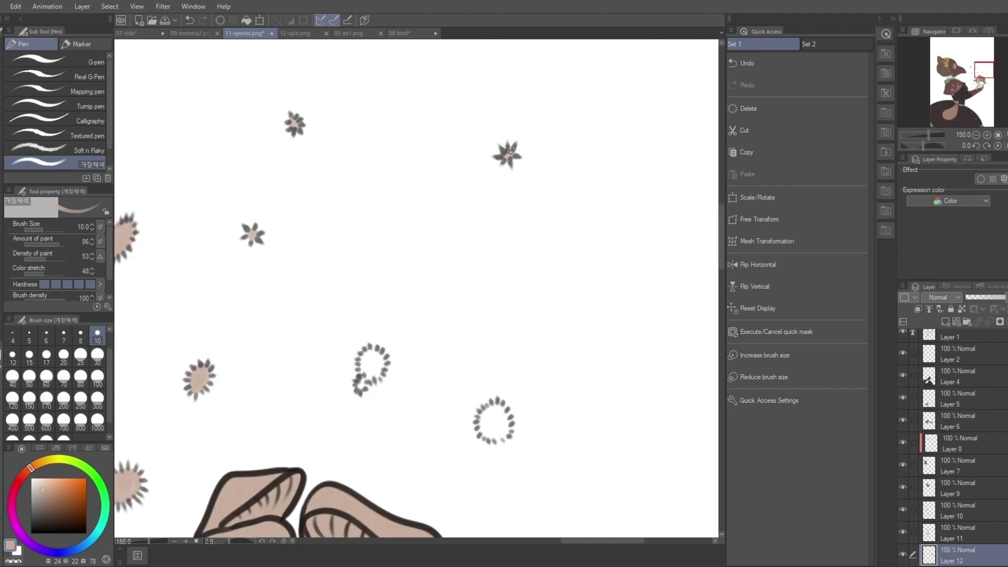
drag(362, 366, 372, 362)
mouse_move(497, 408)
mouse_down()
mouse_move(492, 423)
mouse_move(501, 429)
mouse_up()
scroll(498, 383, down, 5)
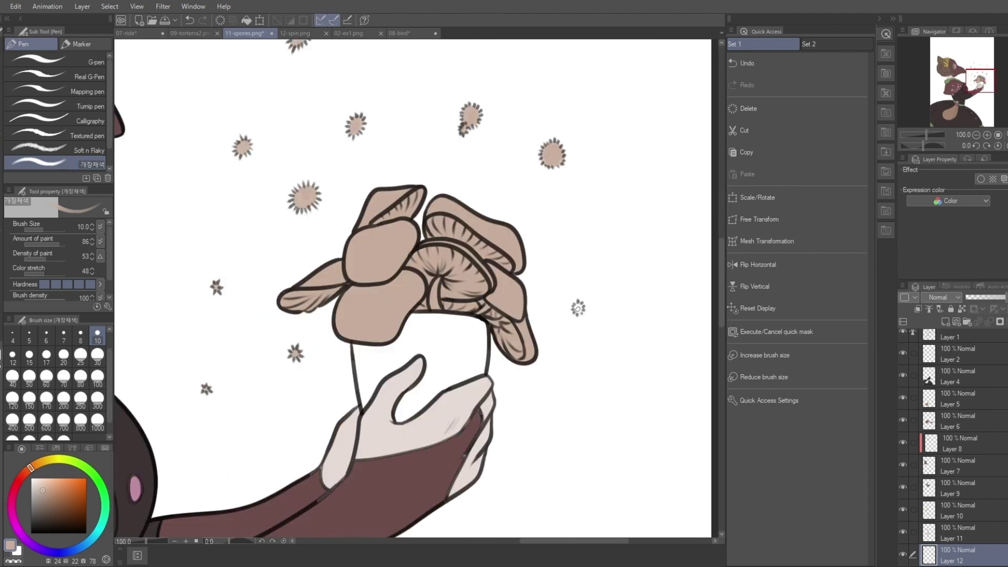
scroll(464, 92, up, 2)
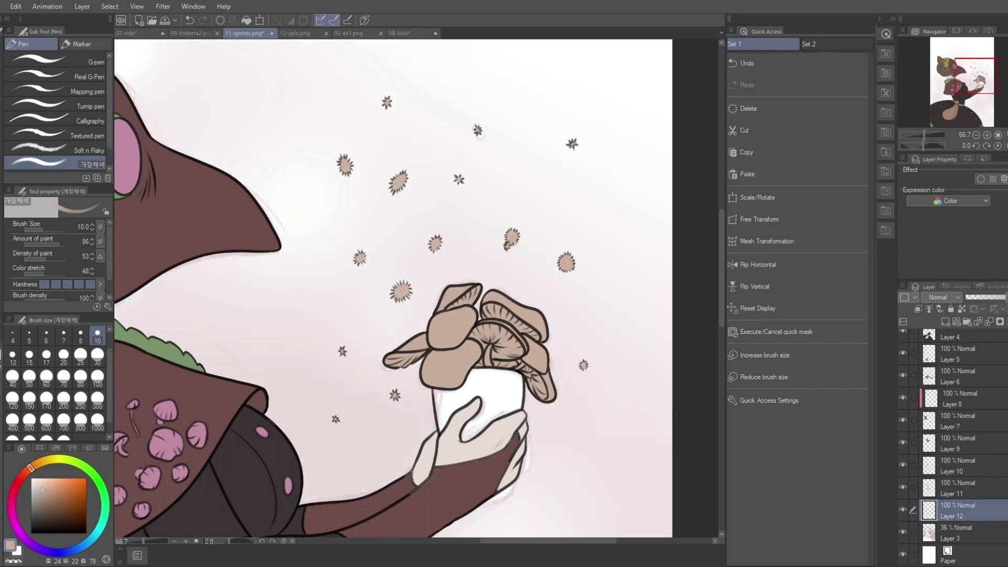
Soften the spores' beige colouring on Layer 12 with the Blur tool at size 100.
key(j)
scroll(334, 420, up, 5)
scroll(505, 342, down, 2)
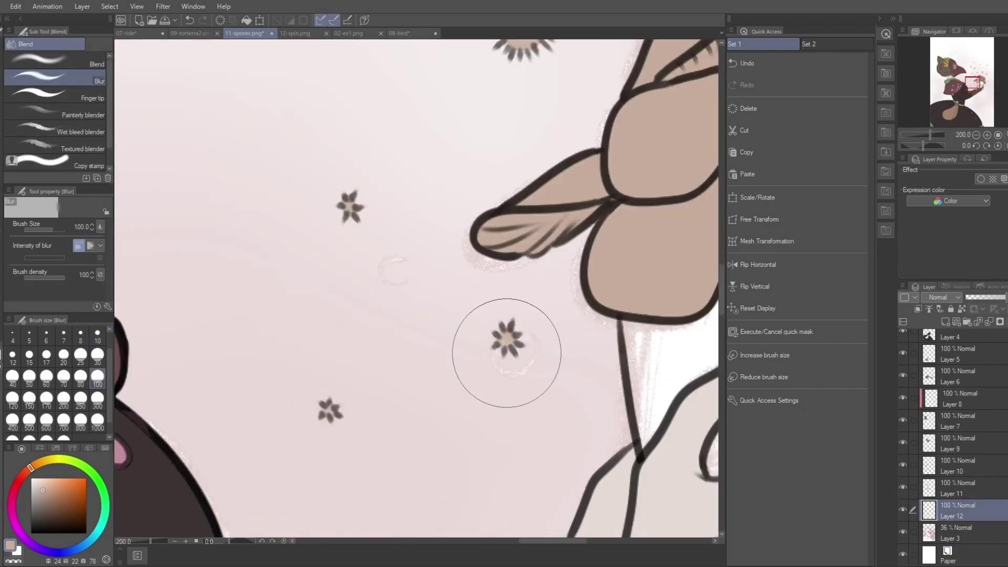
scroll(388, 148, down, 1)
scroll(388, 148, down, 1)
drag(437, 338, 396, 67)
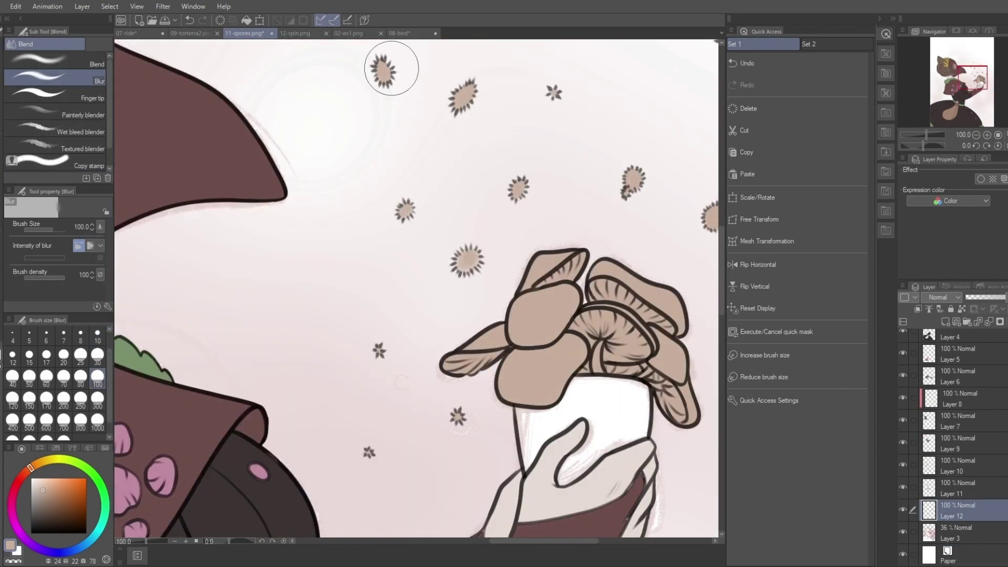
drag(625, 164, 404, 313)
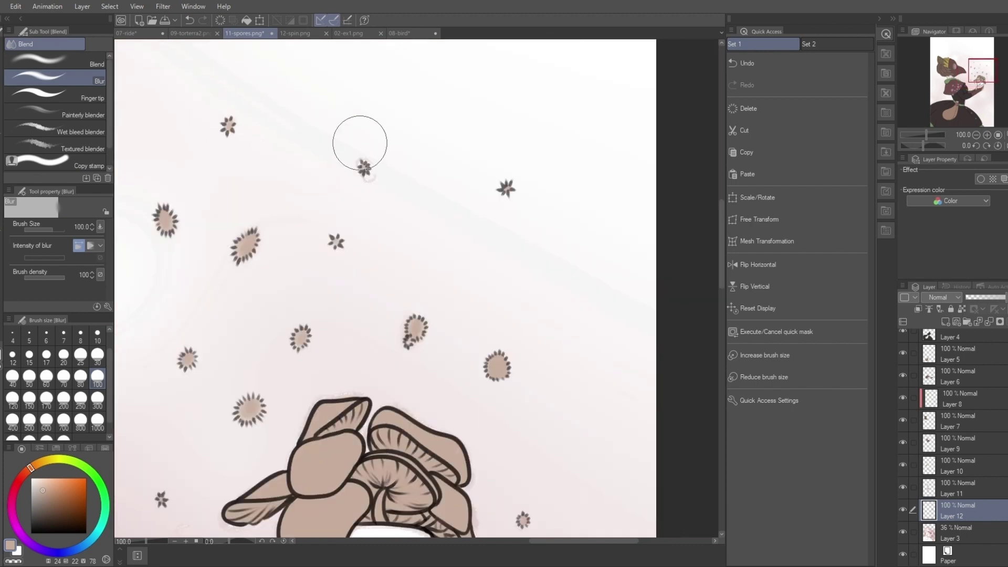
scroll(385, 292, down, 3)
Add a new layer below Layer 12 and fill the mushroom pot with dark brown-black.
key(ctrl+shift+n)
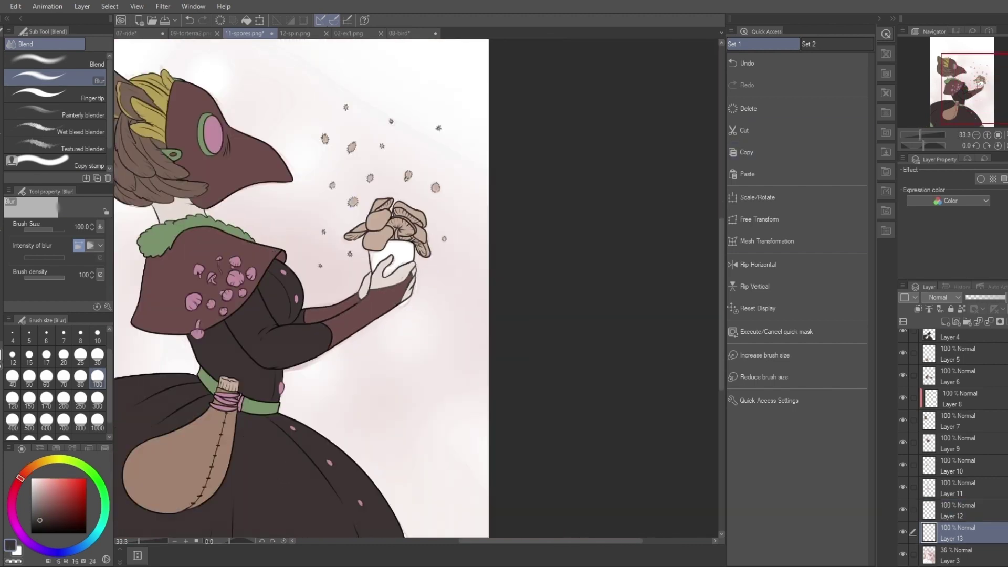
key(m)
scroll(386, 291, up, 1)
scroll(386, 292, down, 1)
scroll(242, 274, up, 3)
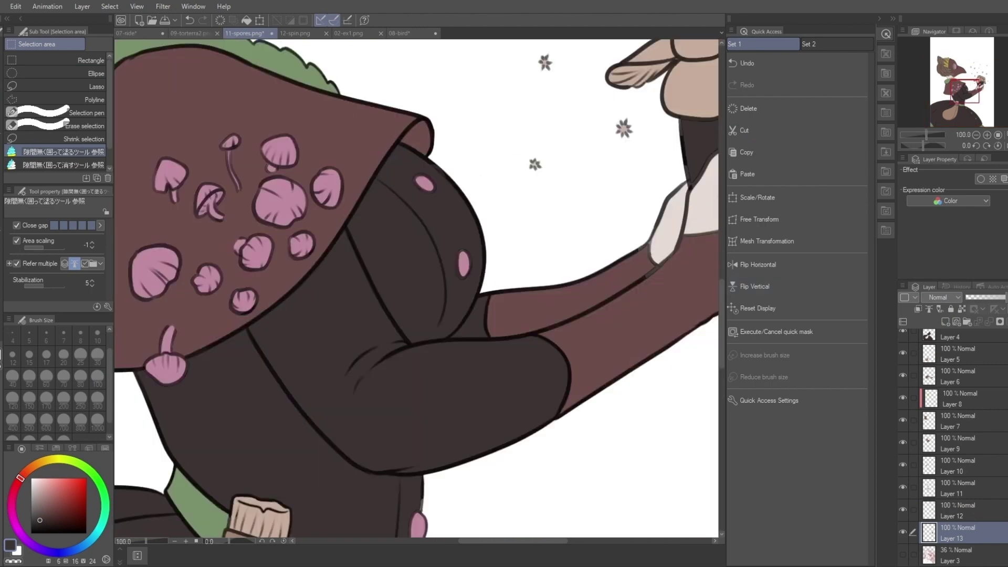
Add a pink layer above Layer 1 over the lens and cape mushrooms, set to Add (Glow) at 48% opacity, and soften it with Blur.
key(ctrl+shift+n)
drag(203, 260, 187, 286)
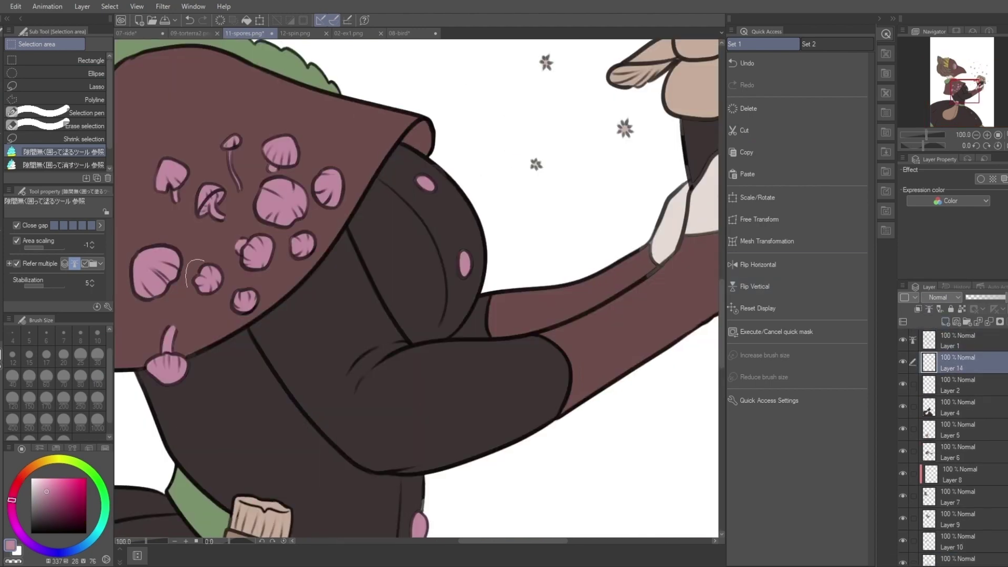
scroll(165, 168, down, 3)
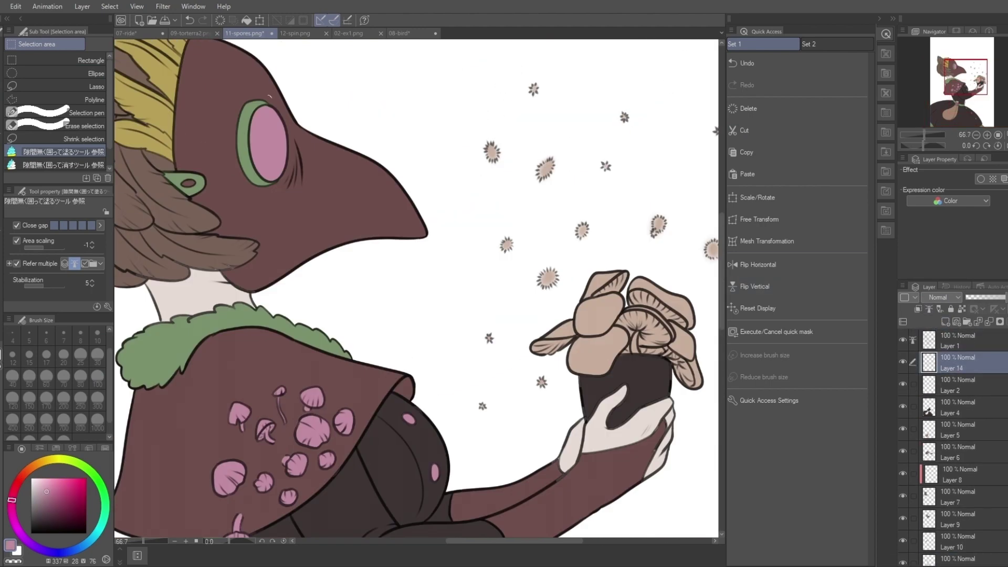
key(ctrl+])
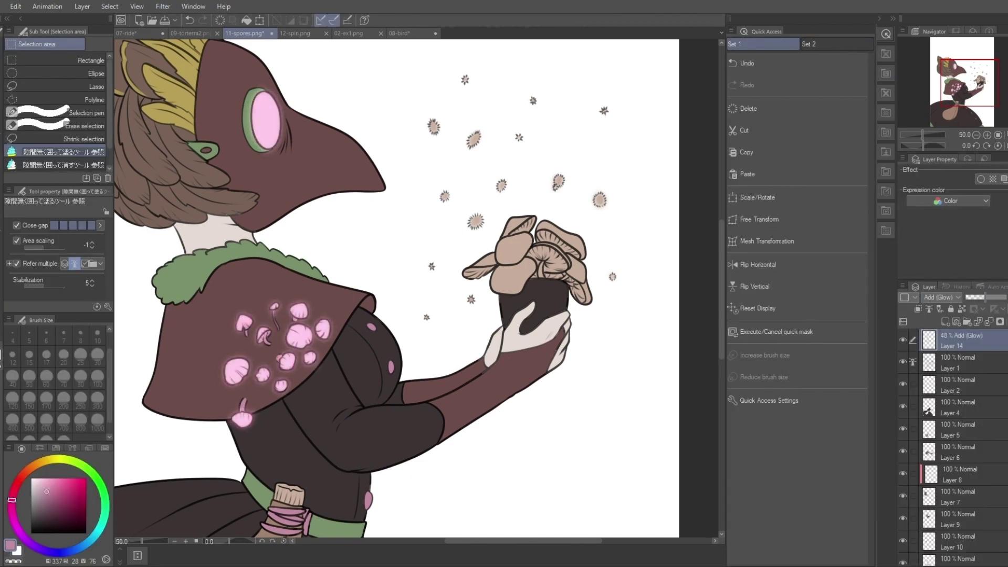
key(j)
scroll(252, 105, up, 1)
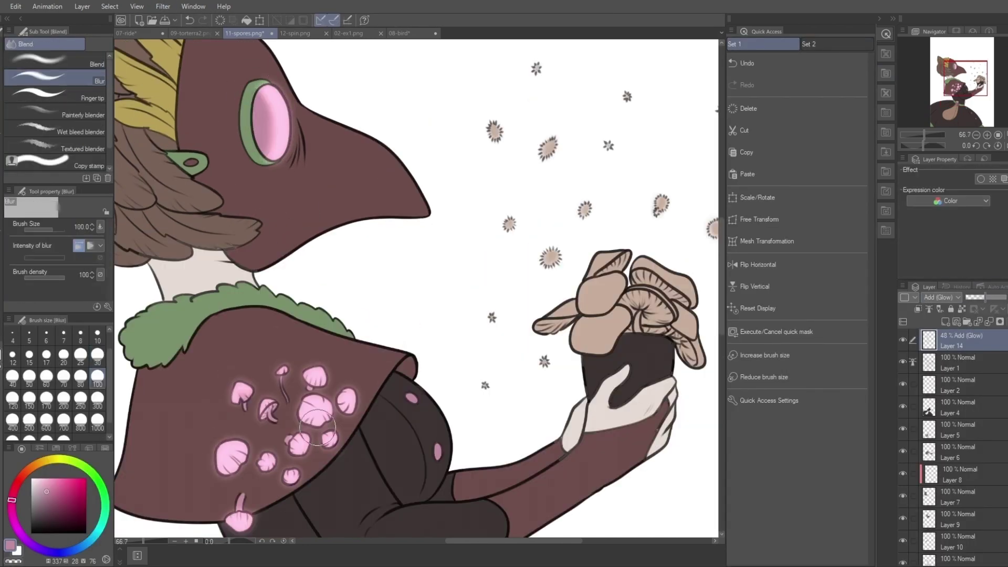
Group Layer 2 and the flat-colour layers beneath it into a folder.
scroll(366, 352, down, 2)
drag(364, 352, 373, 221)
click(961, 385)
key(ctrl+g)
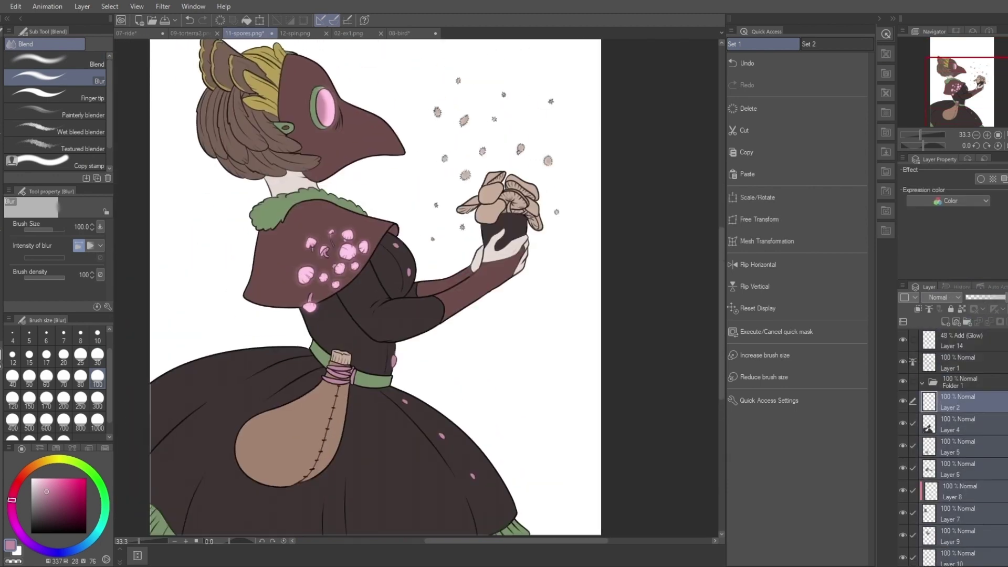
Add a layer beneath the colour folder and paint a soft pink background with the Dappled light brush at size 1000.
key(ctrl+shift+n)
scroll(331, 88, up, 3)
scroll(331, 88, down, 5)
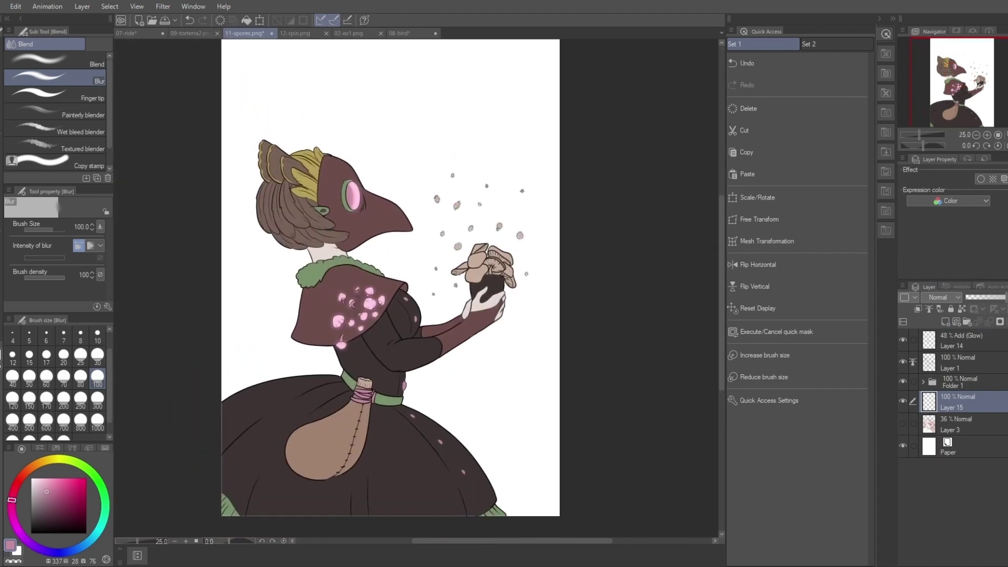
key(b)
mouse_move(368, 274)
mouse_down()
mouse_move(501, 397)
mouse_move(196, 220)
mouse_move(484, 180)
mouse_up()
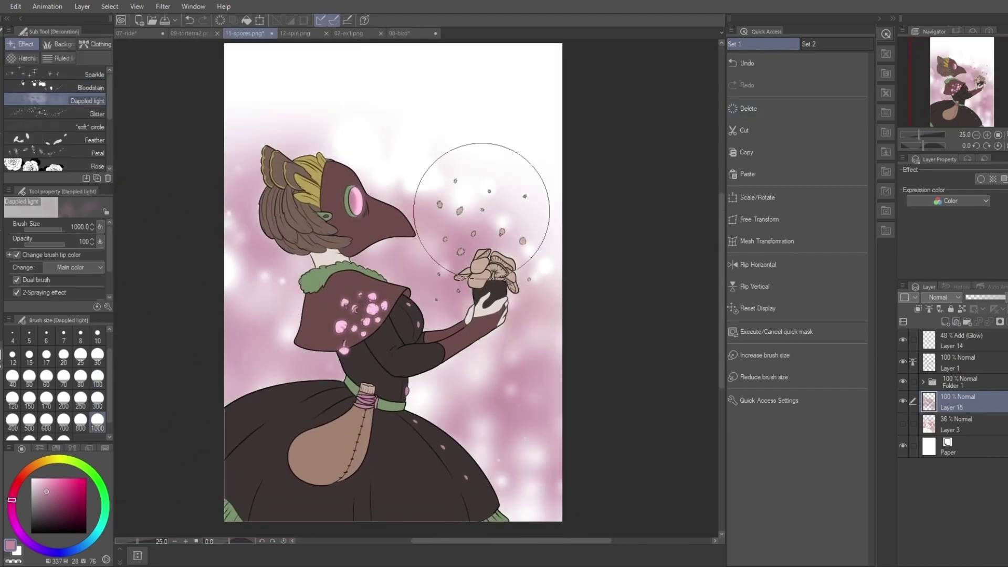
drag(518, 483, 478, 383)
Add a black dappled-light layer clipped above the pink background, set to Multiply at 75% opacity.
key(ctrl+shift+n)
mouse_move(284, 378)
mouse_down()
mouse_move(499, 446)
mouse_move(483, 305)
mouse_move(368, 263)
mouse_up()
scroll(940, 297, down, 2)
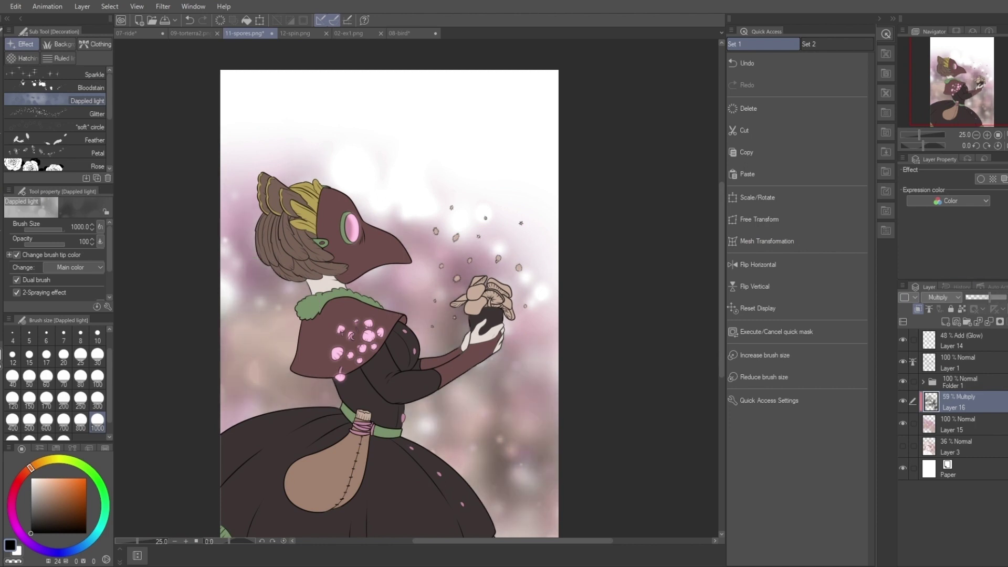
scroll(981, 297, down, 2)
Add a layer clipped to the colour folder and fill the undersides of the potted mushrooms with purple shading.
key(ctrl+shift+n)
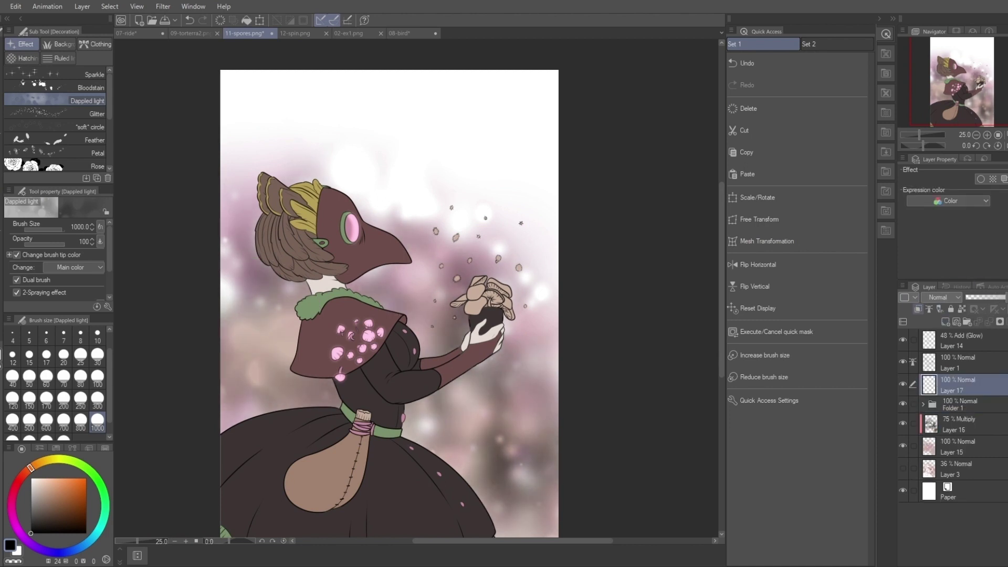
key(p)
drag(388, 305, 383, 275)
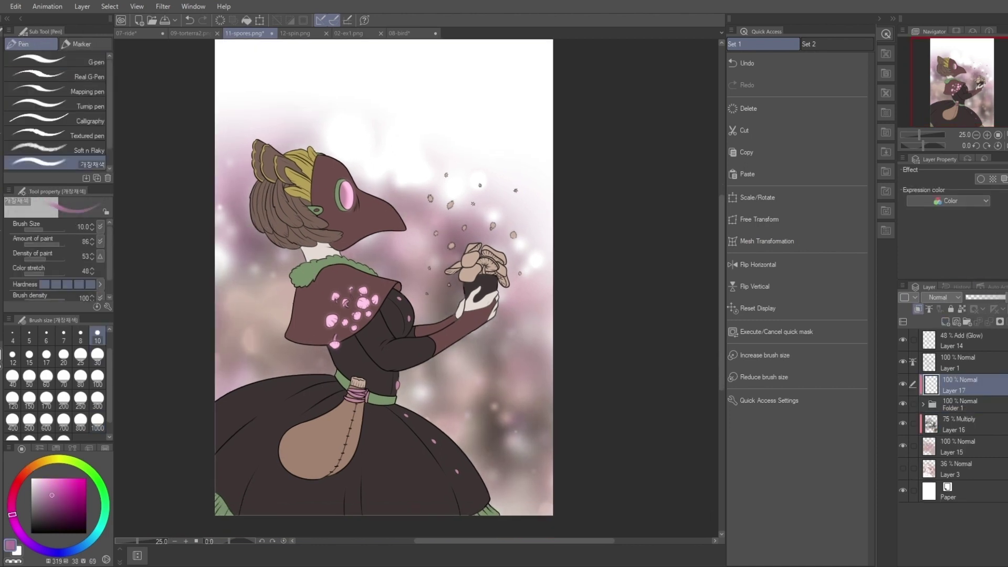
scroll(478, 267, up, 4)
key(m)
drag(326, 312, 397, 297)
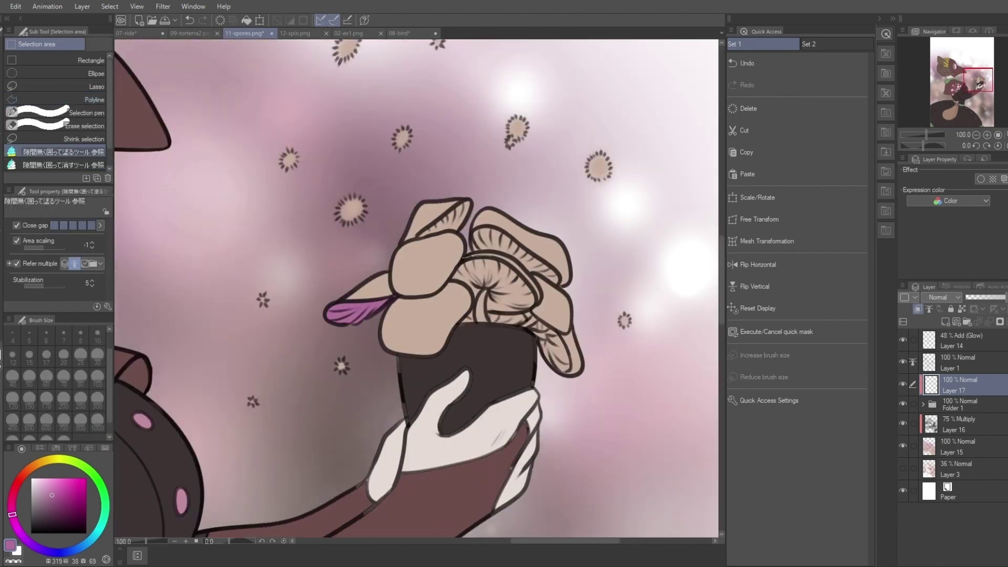
drag(449, 323, 453, 327)
drag(525, 247, 546, 294)
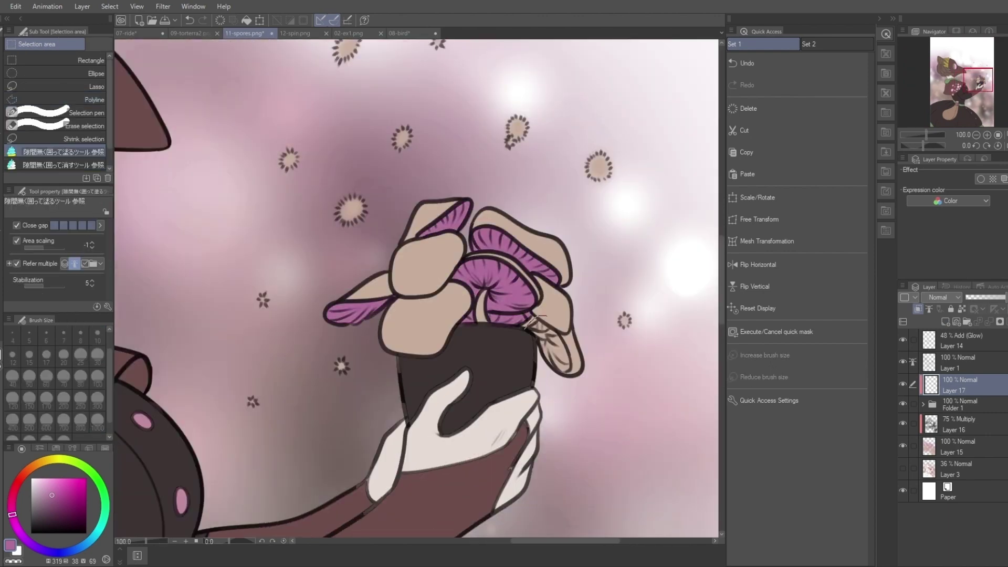
Shade the frill at the skirt's front hem and the inside of the cape's front edge with purple.
scroll(514, 294, down, 2)
drag(512, 494, 541, 294)
key(p)
scroll(541, 400, up, 3)
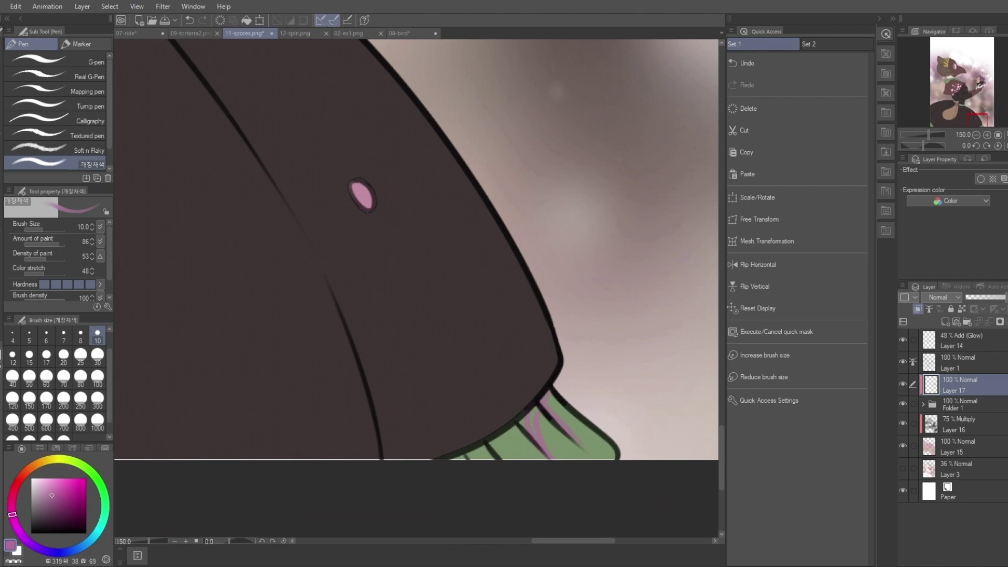
scroll(416, 250, down, 4)
key(m)
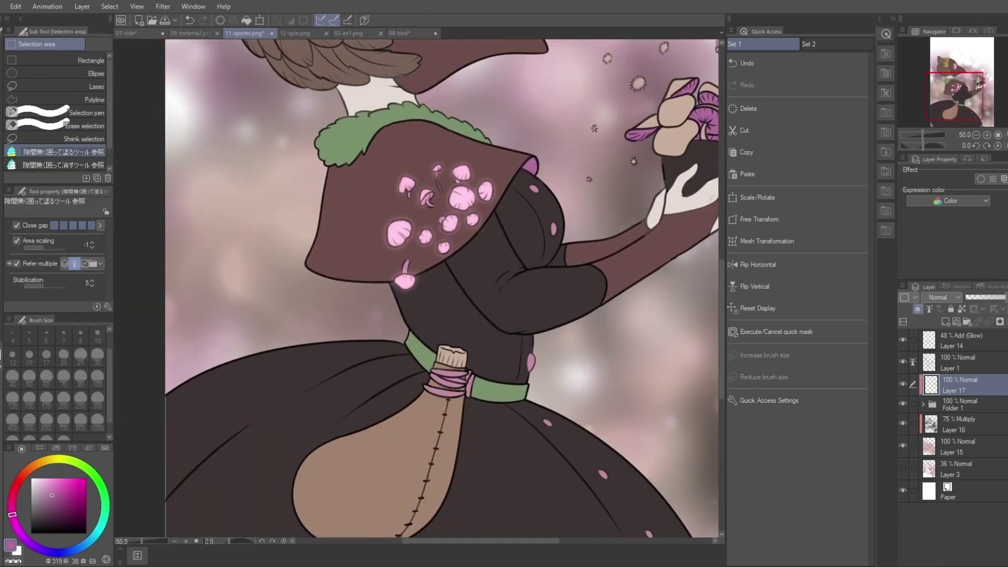
Fill the far arm with purple shading and clean up its edge near the hand with the Hard eraser.
key(e)
mouse_move(578, 294)
mouse_down()
mouse_move(436, 326)
mouse_move(406, 348)
mouse_up()
scroll(602, 334, up, 3)
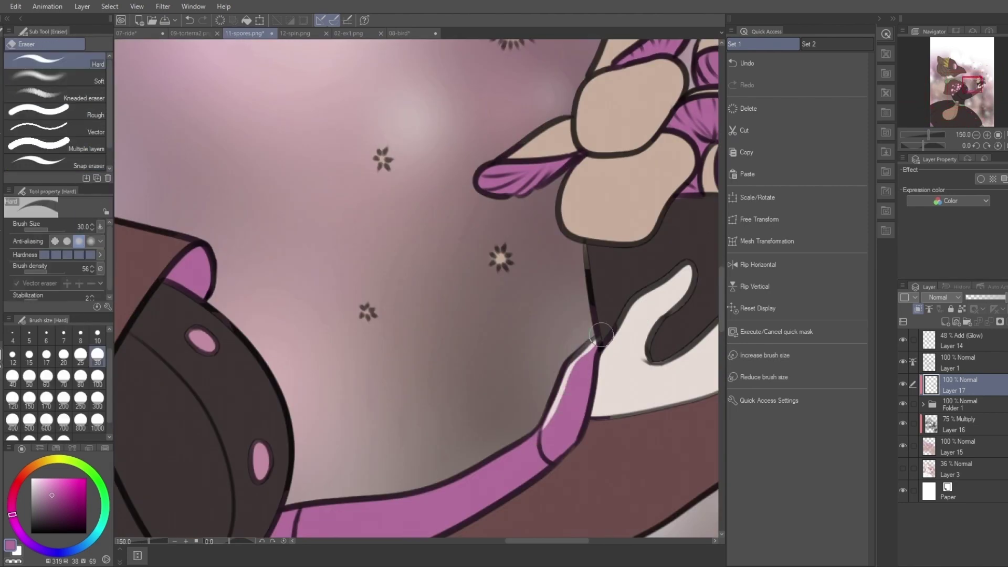
Draw purple shading on the mask's lens and rim, and in the creases beside it, with the size 10 pen.
key(p)
scroll(556, 399, down, 4)
scroll(576, 293, up, 3)
mouse_move(264, 109)
mouse_down()
mouse_move(576, 293)
mouse_move(577, 357)
mouse_up()
drag(561, 296, 567, 374)
drag(548, 315, 530, 377)
drag(544, 329, 503, 385)
drag(457, 229, 480, 331)
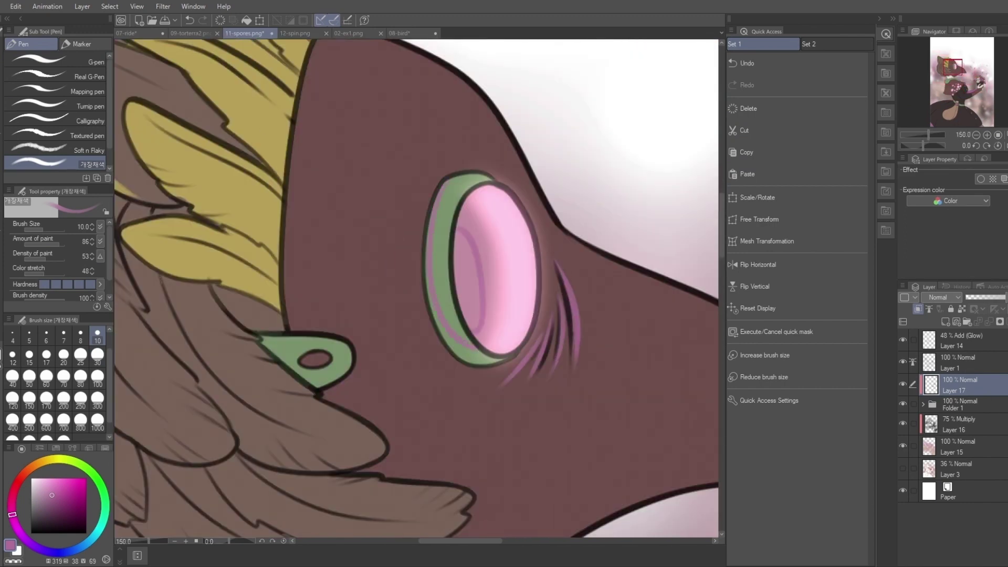
mouse_move(452, 221)
mouse_down()
mouse_move(456, 315)
mouse_move(472, 336)
mouse_up()
scroll(473, 264, down, 1)
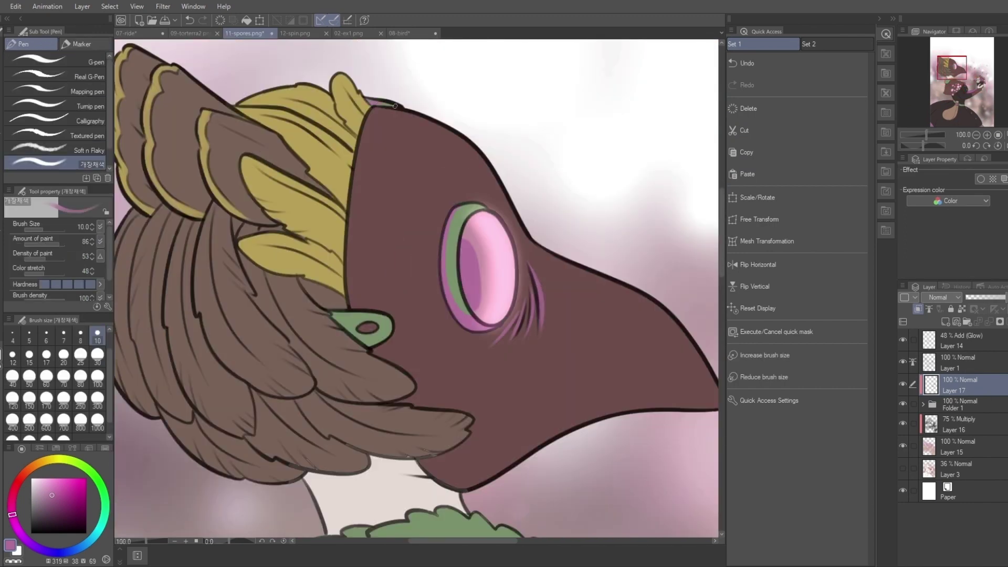
Outline a shadow along the mask's back and underside and fill it and the ear tab with purple.
mouse_move(386, 98)
mouse_down()
mouse_move(453, 128)
mouse_move(439, 382)
mouse_move(559, 407)
mouse_up()
mouse_move(559, 407)
mouse_down()
mouse_move(402, 417)
mouse_move(564, 417)
mouse_up()
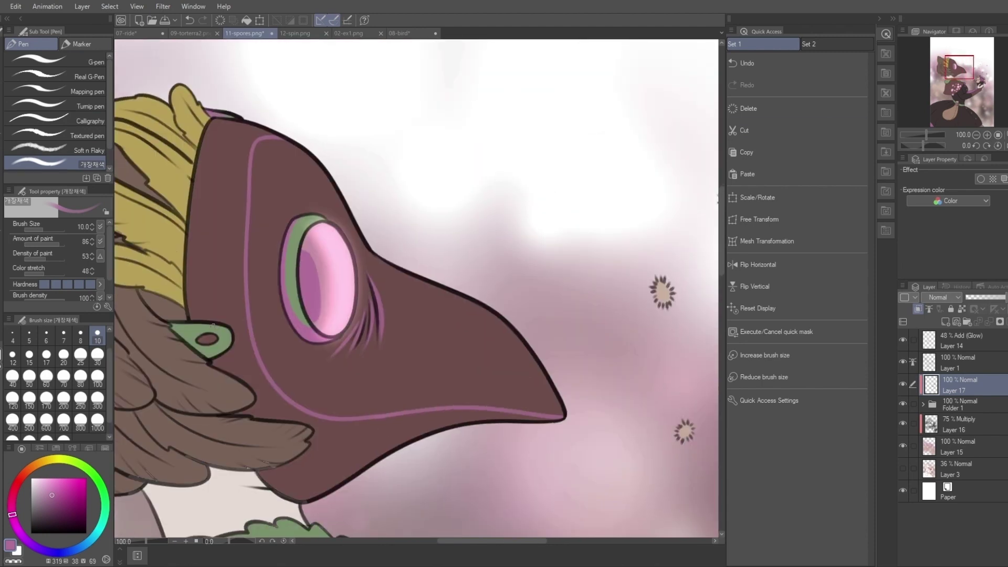
key(m)
drag(288, 147, 180, 305)
drag(267, 427, 567, 421)
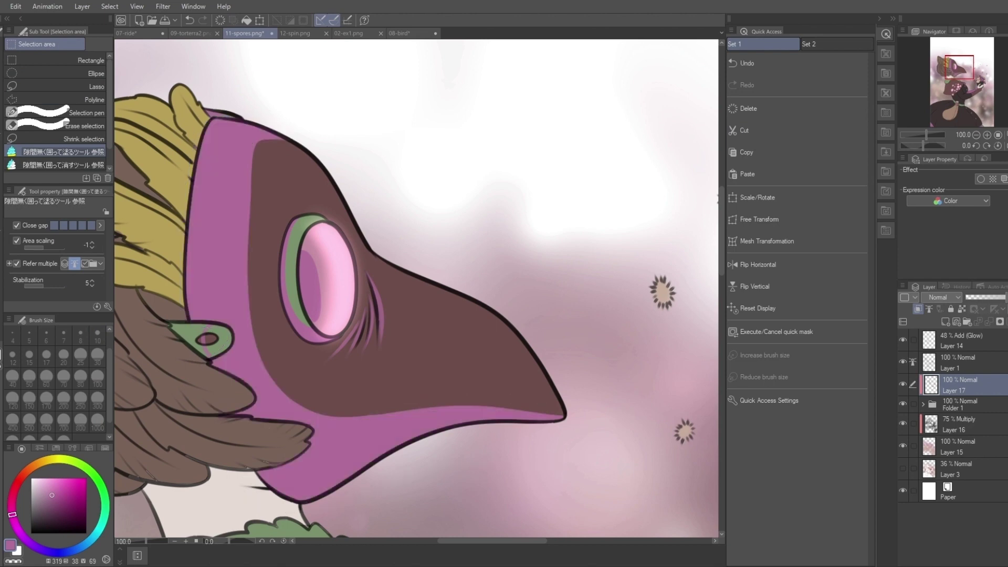
drag(208, 337, 225, 184)
Mirror the view, outline and fill the purple shadow on the neck, and restore the view's orientation.
key(p)
click(758, 265)
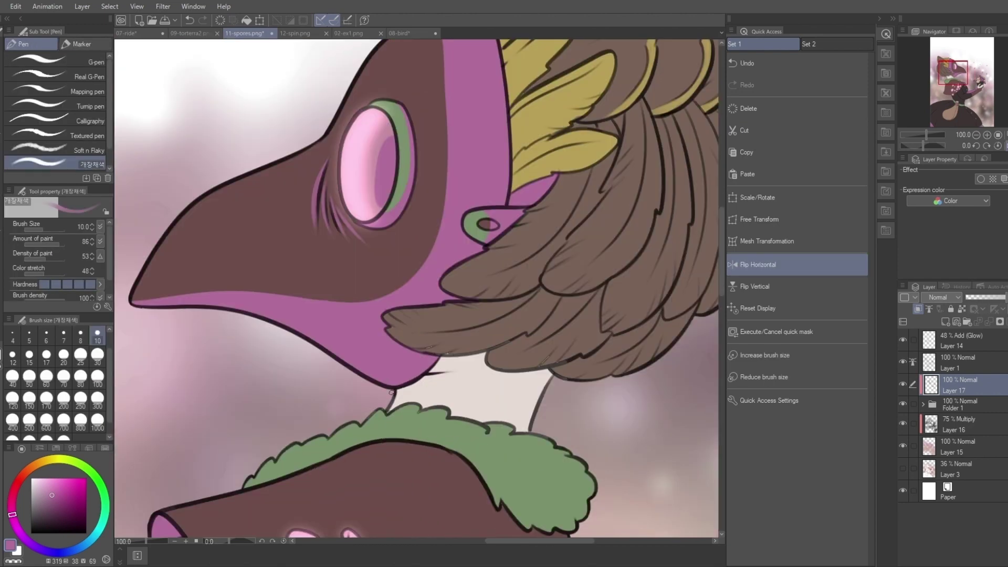
mouse_move(499, 378)
mouse_down()
mouse_move(399, 390)
mouse_move(495, 376)
mouse_up()
drag(483, 352, 469, 403)
key(g)
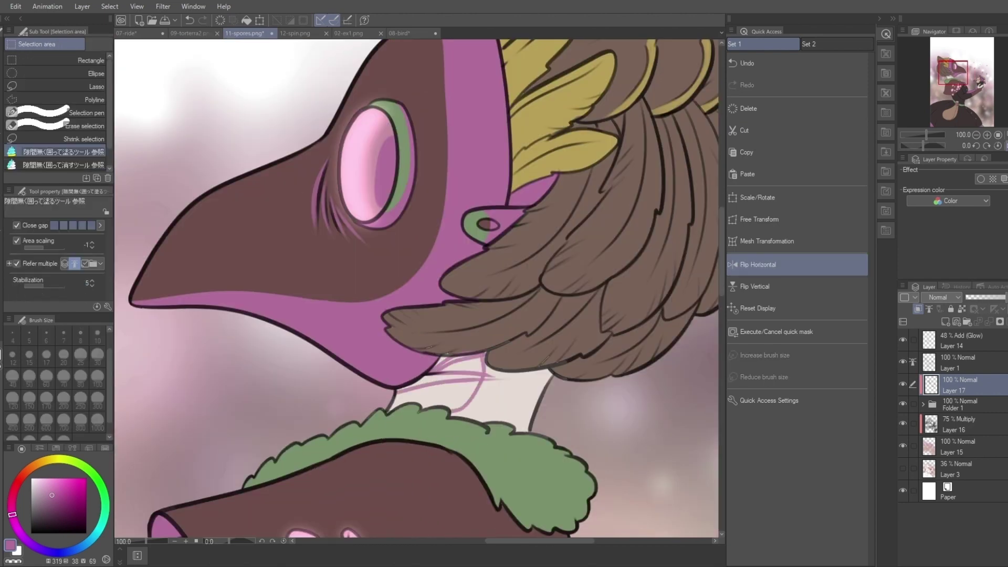
click(457, 351)
click(504, 399)
key(p)
click(758, 265)
drag(404, 347, 438, 411)
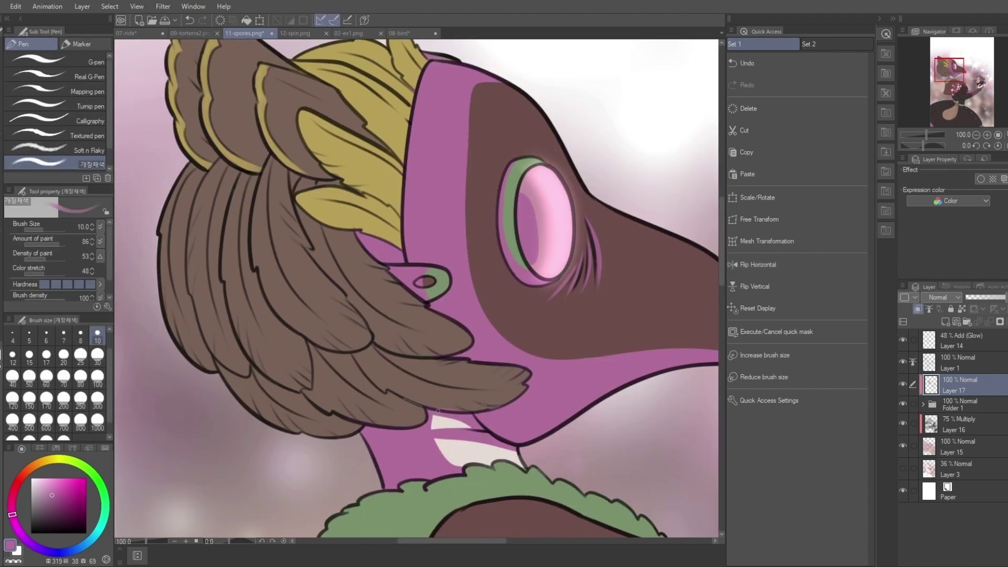
Outline purple shadows down the back of the cape and around the mushrooms growing on it.
scroll(302, 508, down, 10)
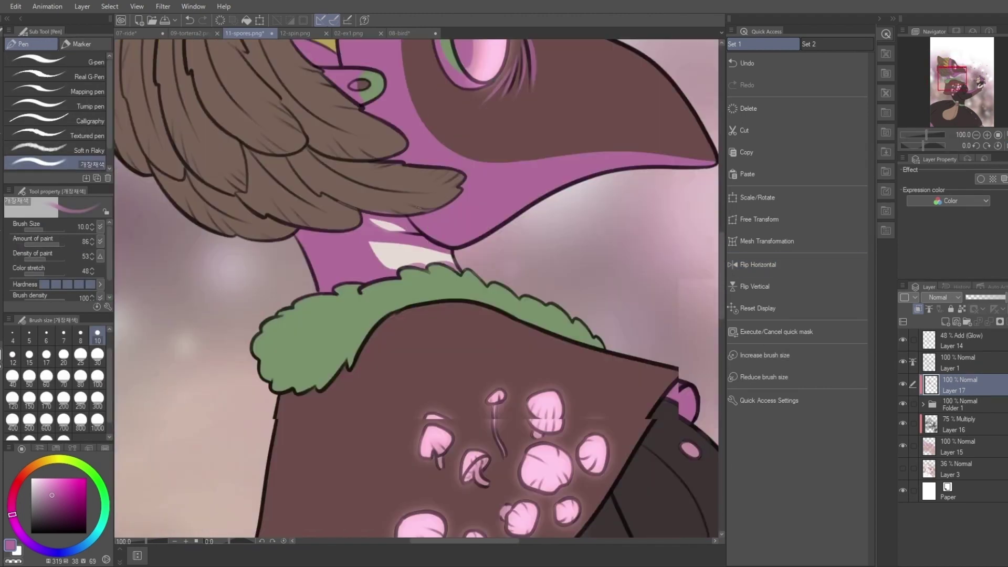
scroll(302, 509, down, 5)
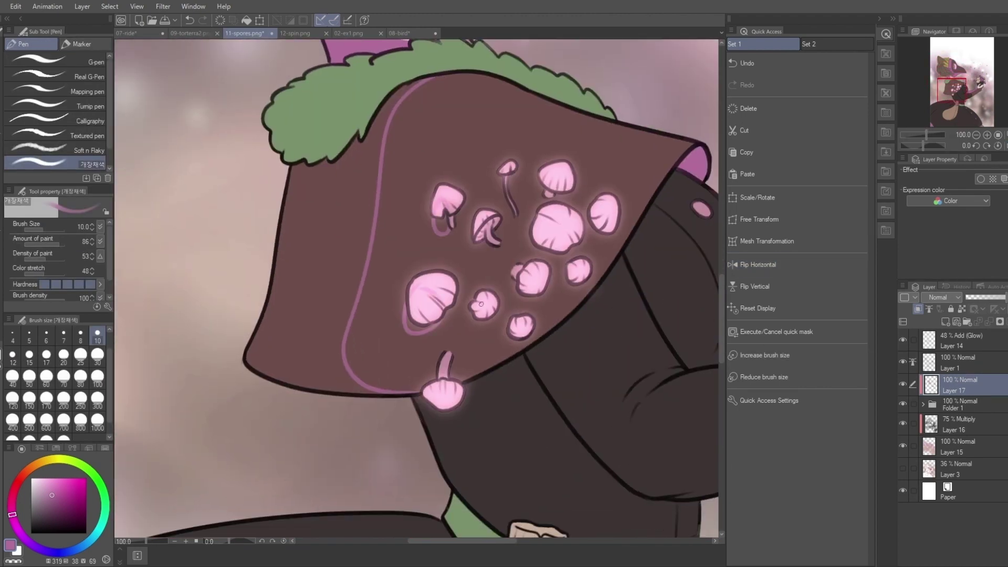
drag(436, 360, 413, 388)
mouse_move(509, 318)
mouse_down()
mouse_move(504, 339)
mouse_move(521, 344)
mouse_up()
drag(507, 297, 531, 274)
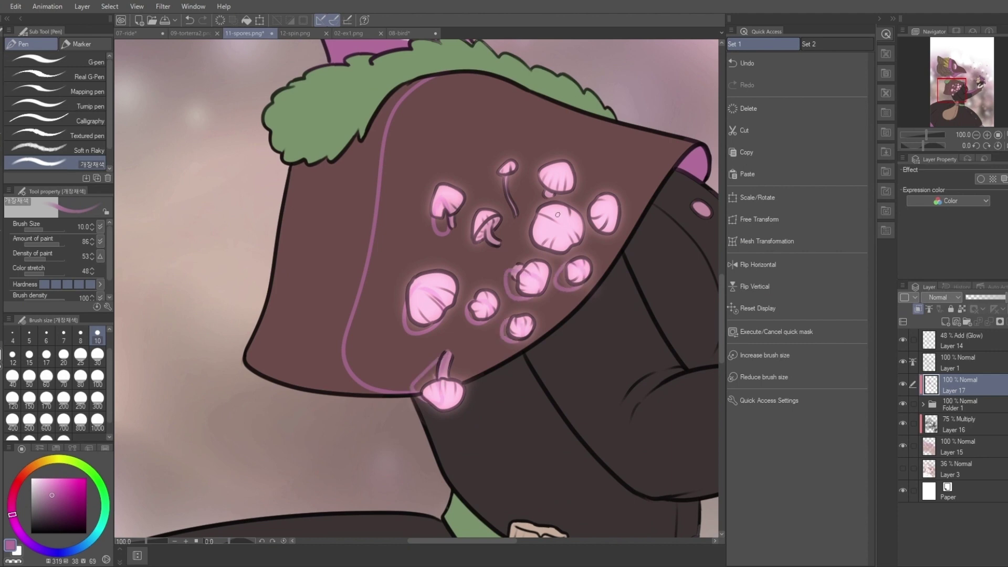
drag(528, 214, 562, 255)
drag(602, 196, 588, 238)
drag(560, 177, 528, 198)
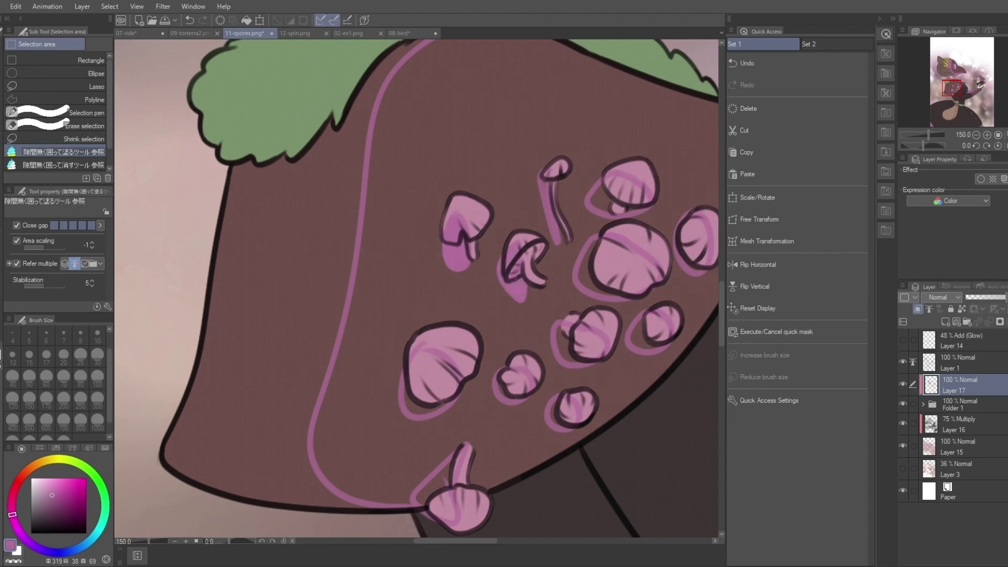
Fill the outlined shadows around the cape mushrooms with purple.
click(421, 389)
click(504, 386)
click(557, 415)
click(430, 494)
click(562, 341)
click(638, 336)
click(583, 278)
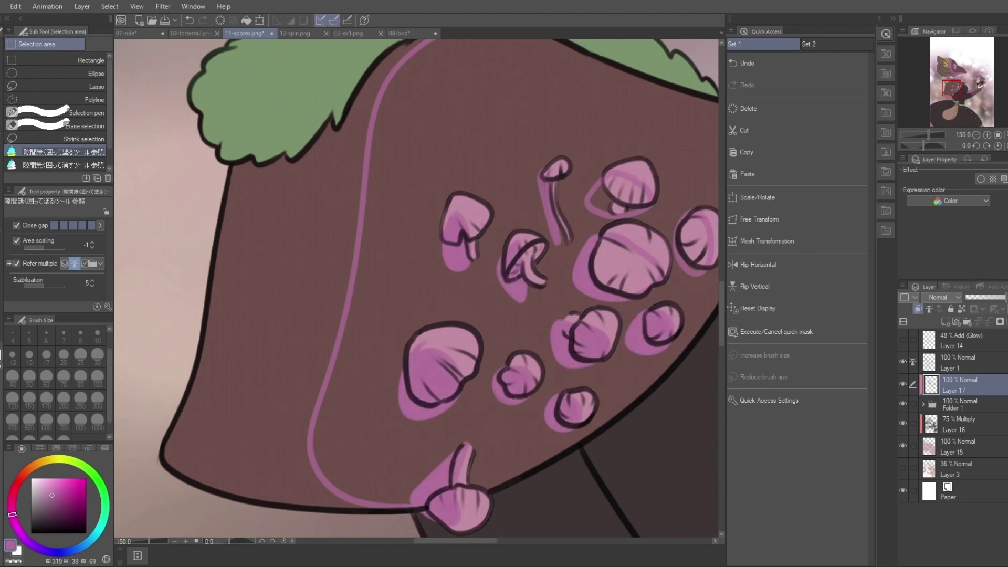
click(604, 195)
drag(604, 195, 409, 108)
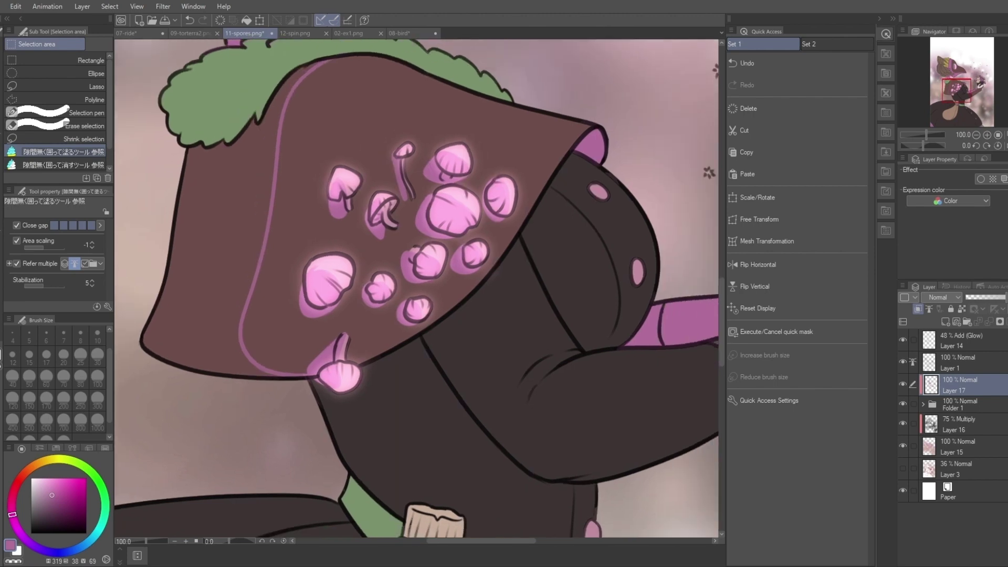
Outline purple shadows on the bodice, near sleeve and forearm, mirroring the view partway through.
key(p)
drag(555, 234, 652, 328)
drag(520, 381, 575, 344)
drag(522, 236, 577, 484)
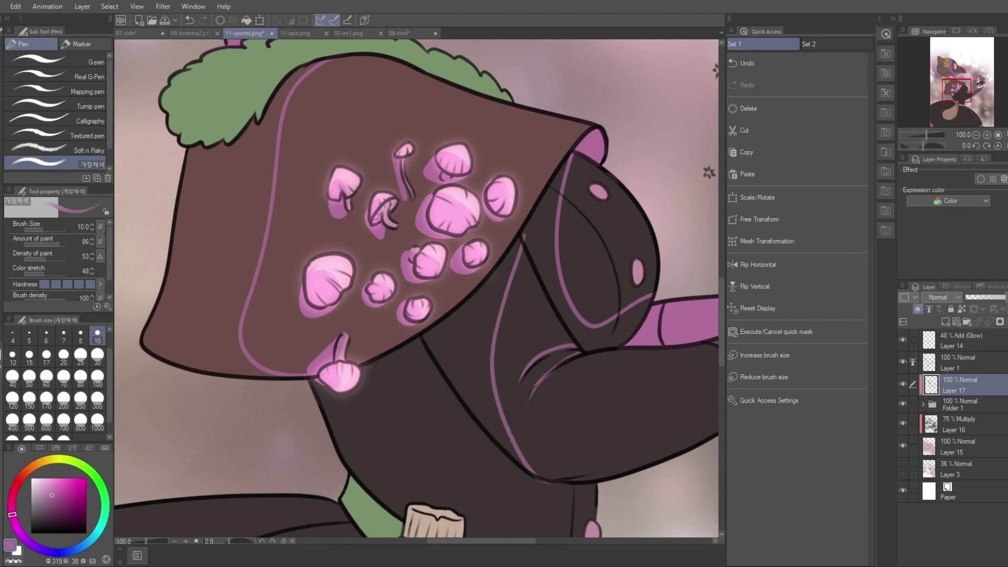
click(758, 265)
drag(176, 216, 601, 436)
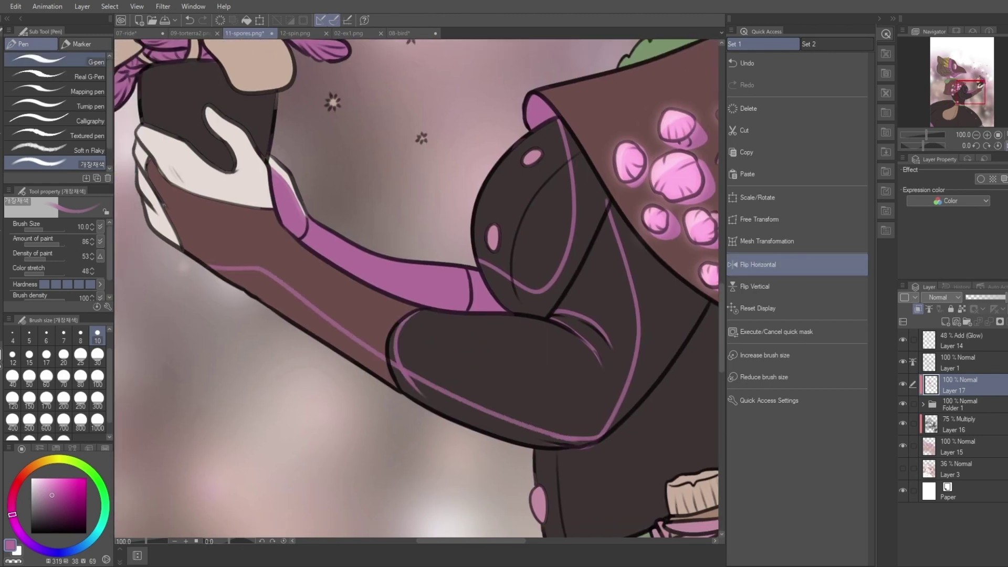
Shade the near hand's fingers and palm edge, and fill the forearm's underside shadow with purple.
drag(135, 138, 176, 247)
mouse_move(169, 169)
mouse_down()
mouse_move(178, 181)
mouse_move(272, 204)
mouse_up()
drag(241, 174, 206, 104)
key(m)
drag(220, 270, 415, 401)
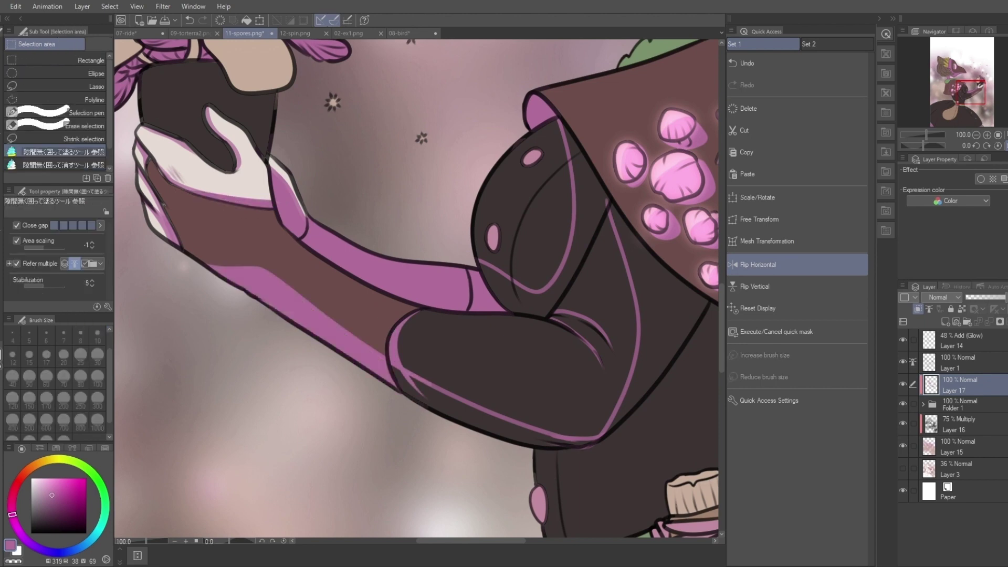
Fill the outlined shadows on the near upper sleeve and bodice with purple.
drag(368, 368, 609, 460)
drag(567, 189, 706, 434)
drag(567, 110, 473, 263)
mouse_move(604, 116)
mouse_down()
mouse_move(473, 326)
mouse_move(347, 362)
mouse_move(367, 402)
mouse_up()
Flip the view back and shade the lower torso and the sack's gathered opening with purple.
click(758, 264)
key(p)
key(m)
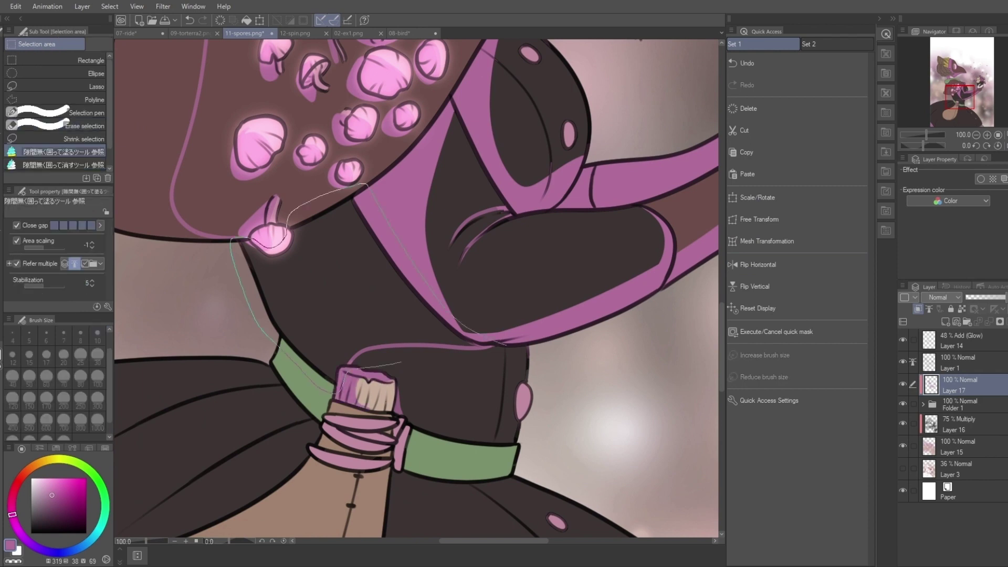
drag(402, 362, 405, 362)
key(p)
drag(372, 326, 445, 147)
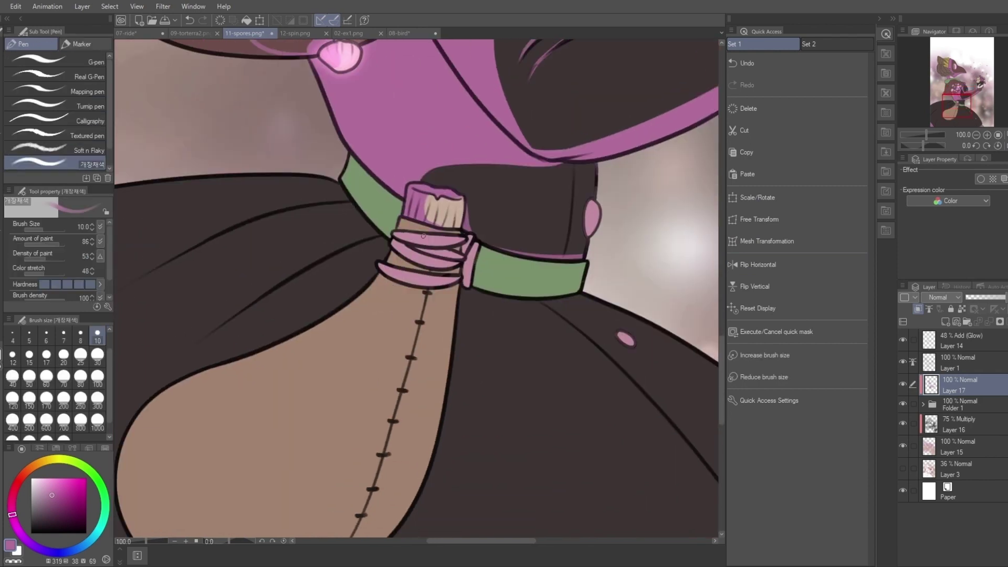
Fill the shadows on the sack's cord wraps and the green belt beside them with purple.
key(m)
mouse_move(421, 271)
mouse_down()
mouse_move(428, 255)
mouse_move(469, 258)
mouse_move(496, 294)
mouse_up()
key(p)
key(m)
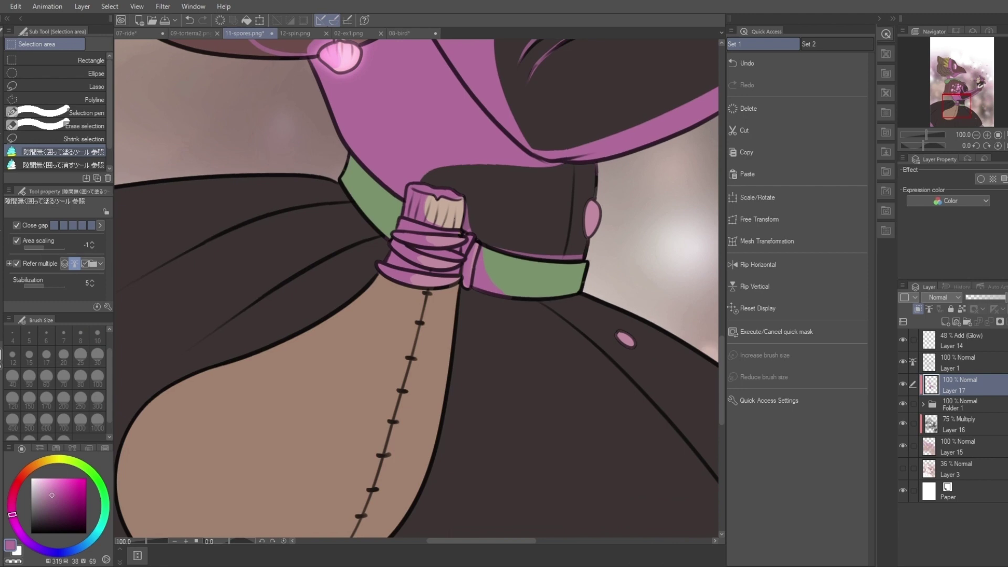
Outline shadows on the sack and the skirt's front folds, and fill the sack and front fold areas with purple.
key(p)
scroll(390, 178, down, 3)
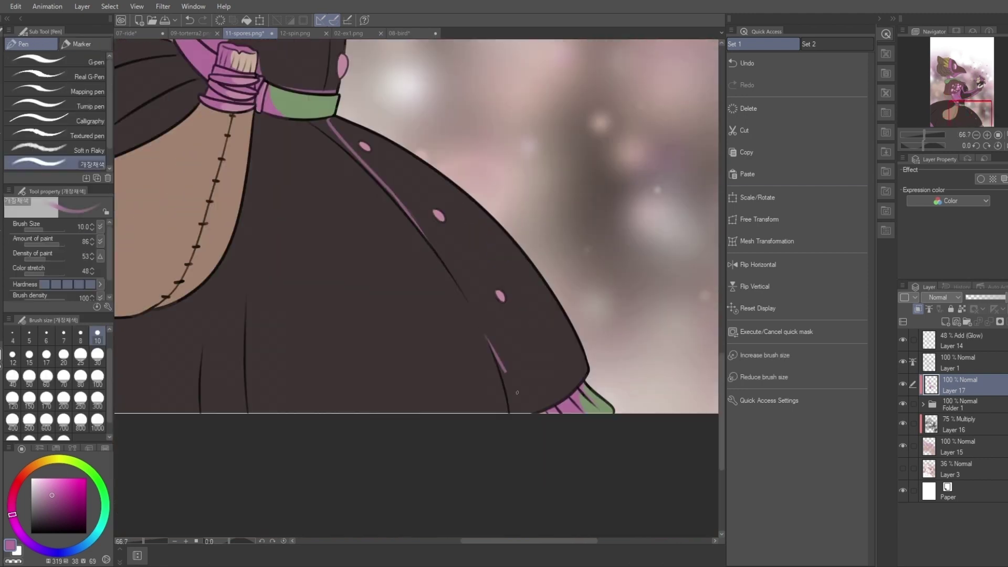
scroll(355, 271, left, 5)
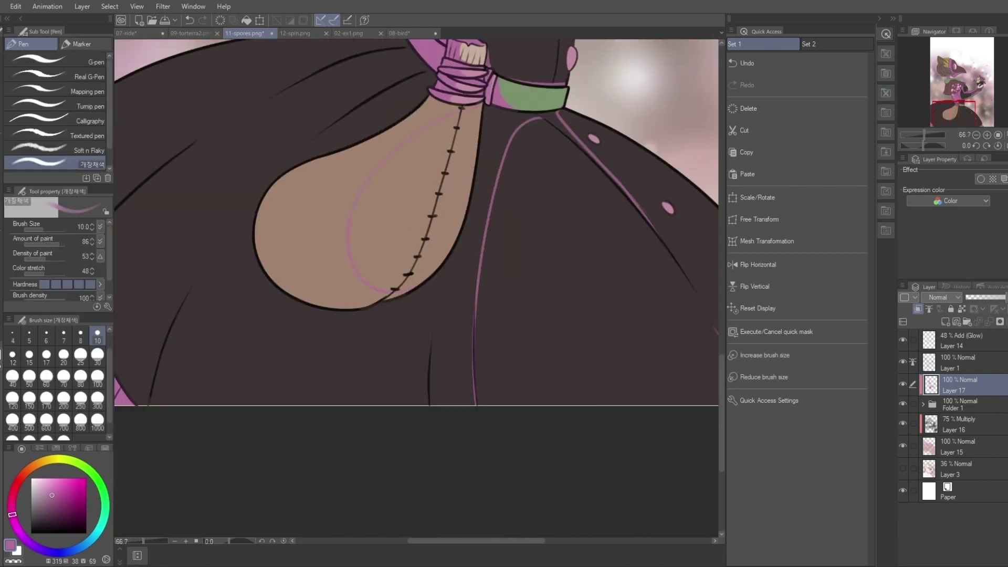
scroll(415, 220, up, 3)
scroll(415, 221, right, 3)
key(m)
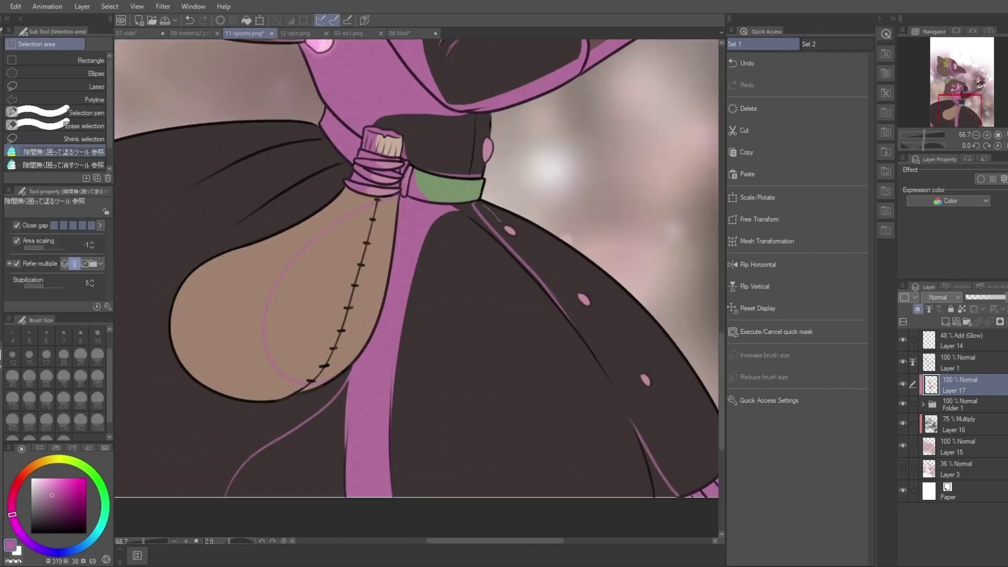
drag(503, 222, 475, 206)
drag(375, 200, 310, 386)
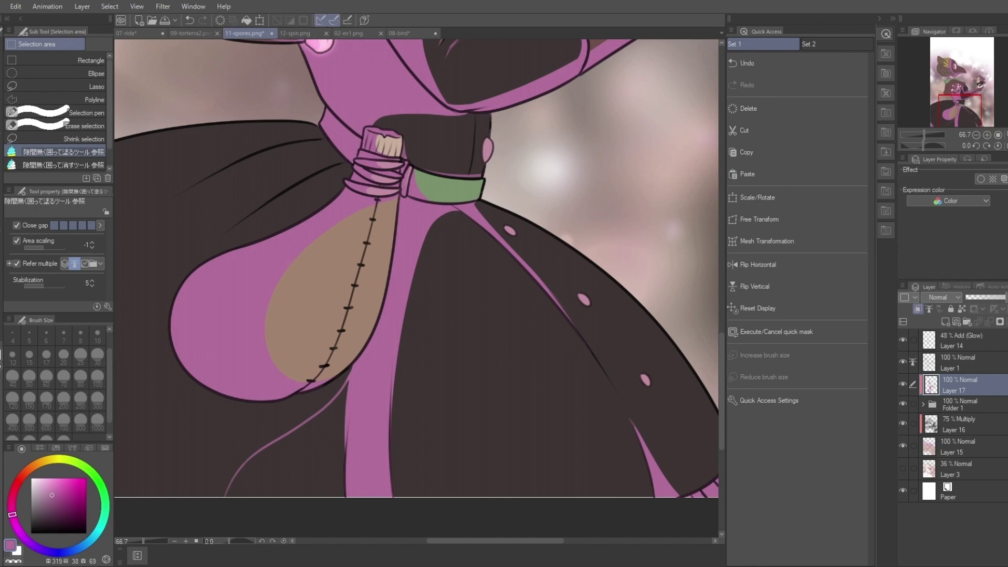
Flip the view, outline shadows on the skirt's back folds, fill them with purple and flip the view back.
key(h)
scroll(461, 217, down, 1)
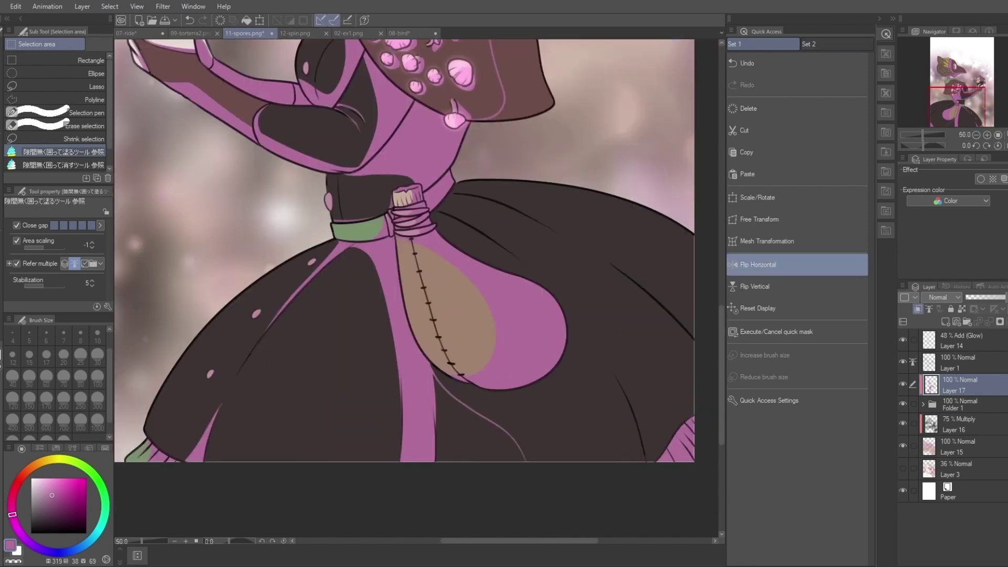
key(p)
drag(550, 226, 602, 352)
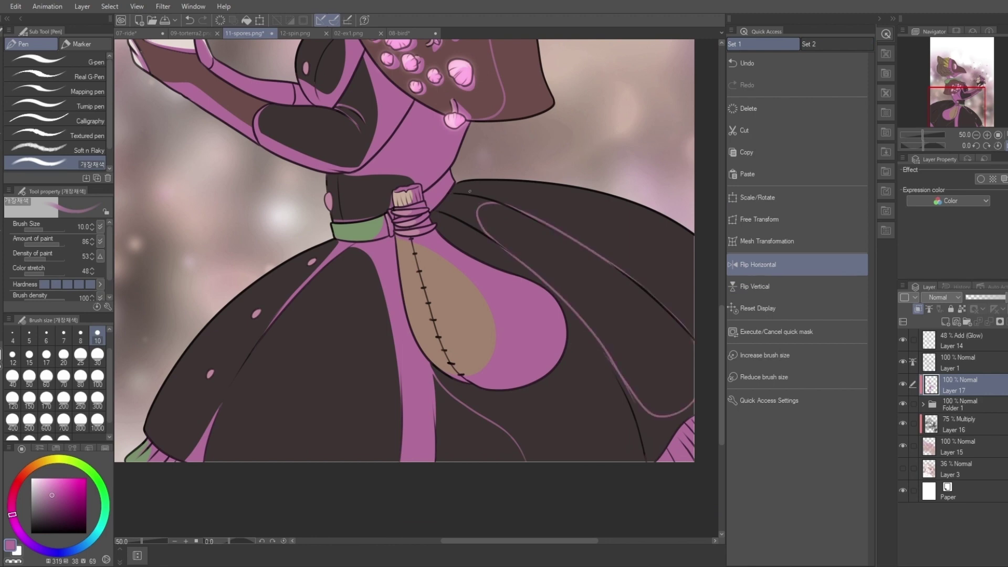
key(m)
drag(572, 192, 452, 173)
scroll(405, 251, right, 2)
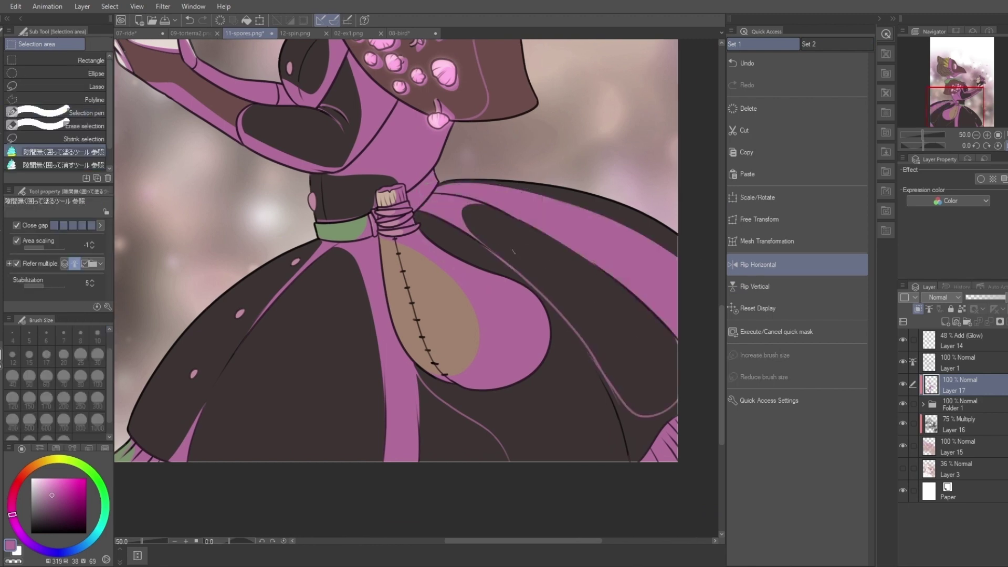
scroll(391, 251, down, 3)
click(759, 264)
Outline the shadow areas on the green fur collar and fill them with purple.
key(p)
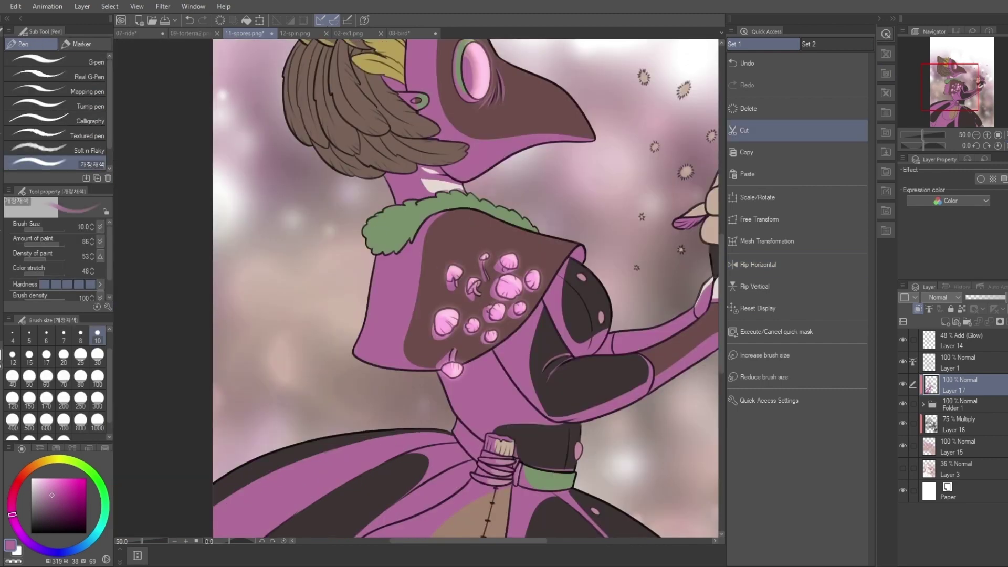
scroll(473, 263, up, 4)
key(e)
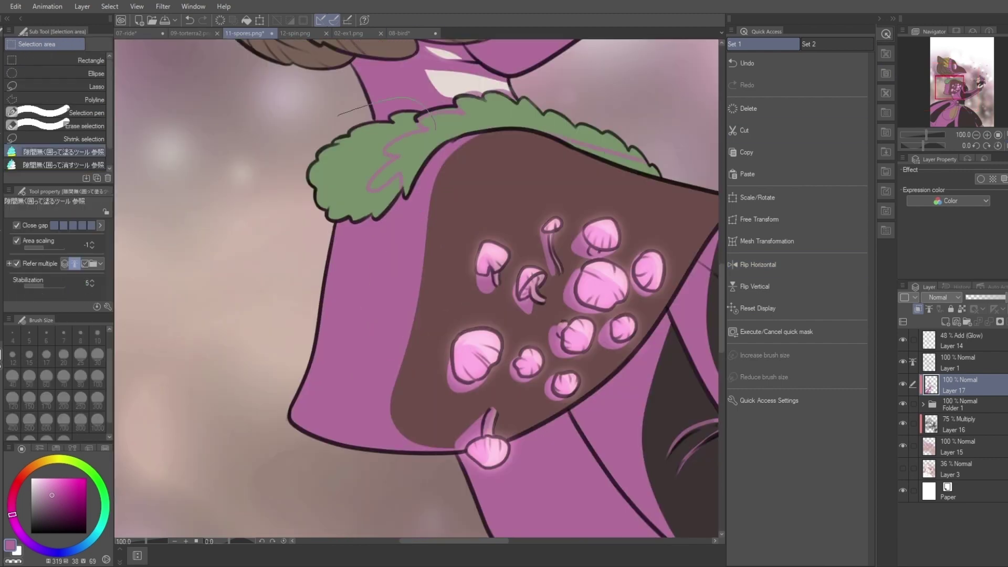
drag(388, 179, 341, 148)
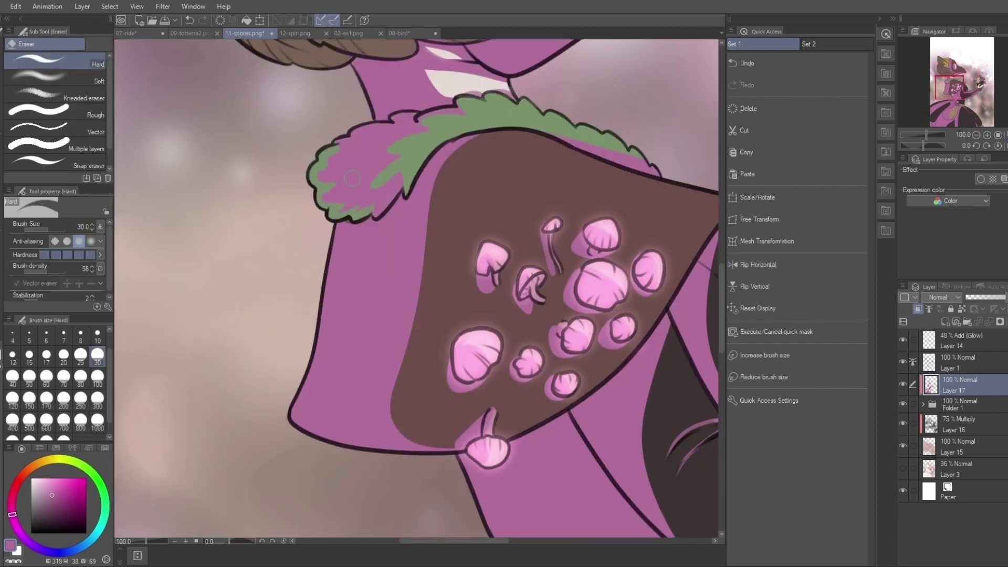
Clear a thin strip of purple shading along the cape's back edge and hem as reflected light.
key(p)
scroll(397, 157, down, 3)
drag(310, 137, 315, 283)
scroll(315, 210, up, 3)
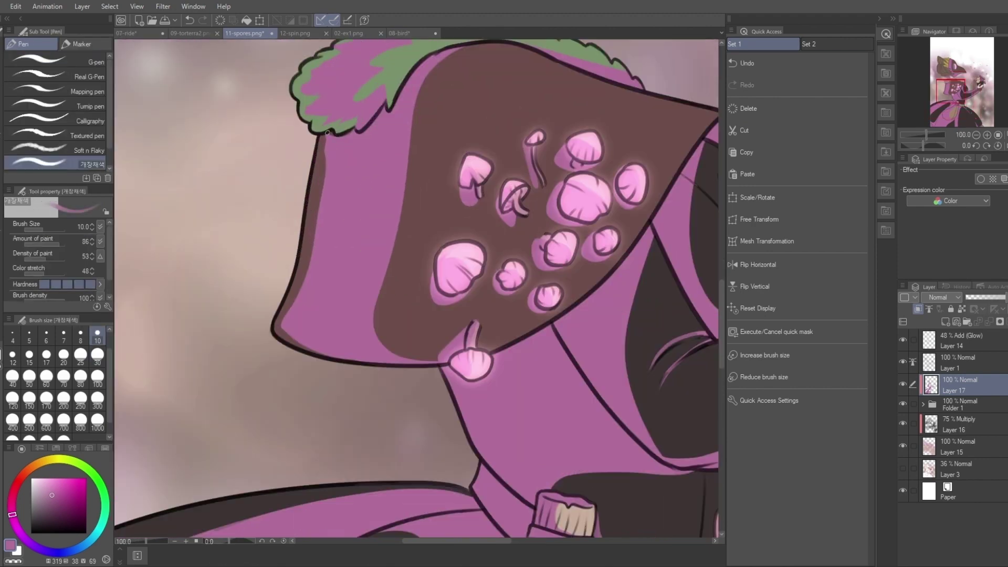
scroll(415, 289, down, 2)
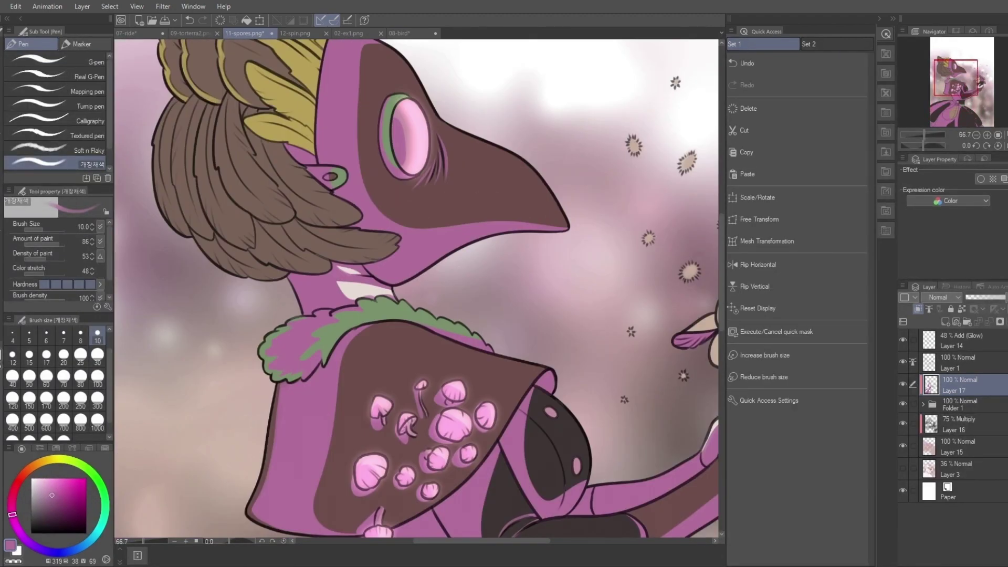
Outline shadows on the upright crest and upper yellow feathers, and fill them with purple.
scroll(445, 266, up, 2)
drag(398, 182, 441, 263)
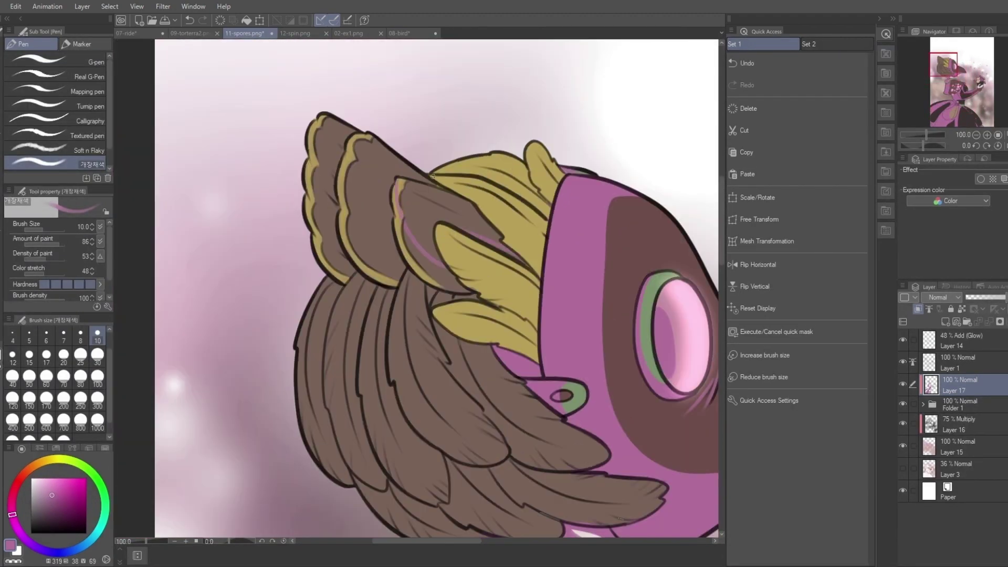
drag(432, 176, 543, 198)
key(m)
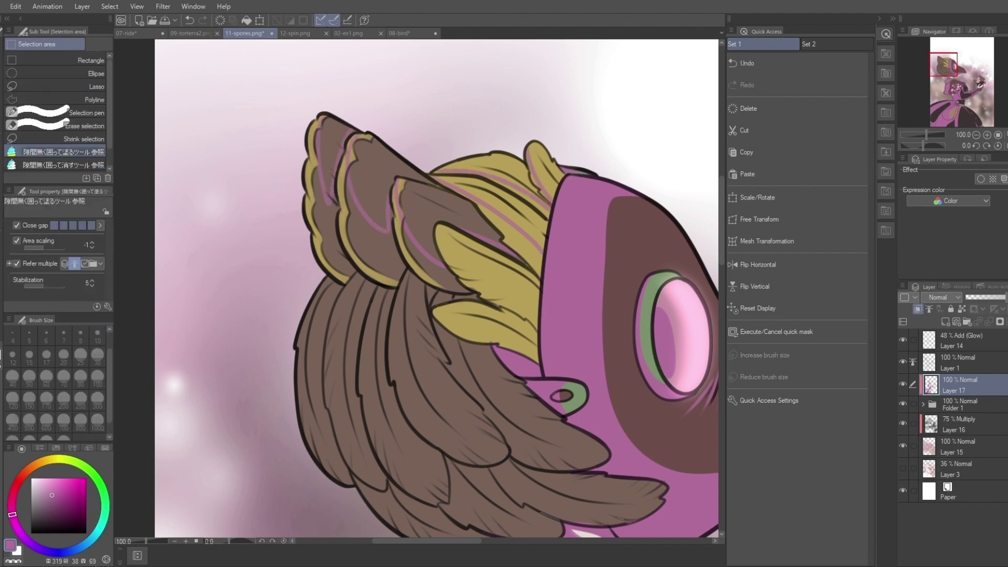
scroll(368, 137, up, 1)
mouse_move(336, 113)
mouse_down()
mouse_move(337, 370)
mouse_move(361, 128)
mouse_move(368, 237)
mouse_move(363, 137)
mouse_up()
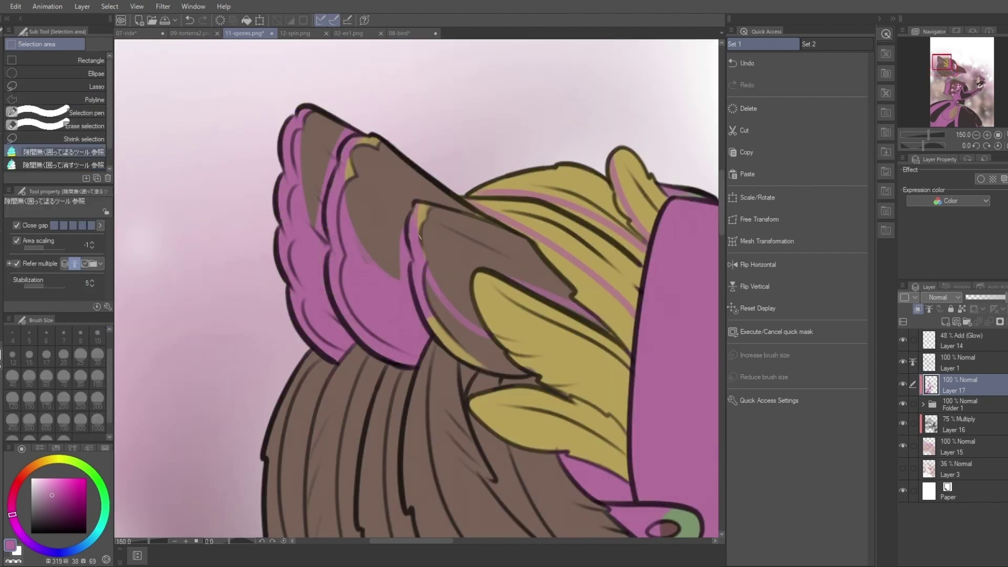
mouse_move(425, 207)
mouse_down()
mouse_move(472, 315)
mouse_move(525, 221)
mouse_up()
mouse_move(463, 186)
mouse_down()
mouse_move(567, 199)
mouse_move(636, 247)
mouse_up()
Outline shadows on the two lower yellow feathers and fill them with purple.
key(p)
drag(476, 279, 625, 403)
drag(486, 395, 608, 456)
key(m)
mouse_move(630, 260)
mouse_down()
mouse_move(604, 478)
mouse_move(476, 291)
mouse_up()
drag(464, 389, 604, 467)
Outline shadows on the overlapping brown feathers at the back of the head.
key(p)
drag(525, 473, 384, 221)
drag(517, 405, 370, 465)
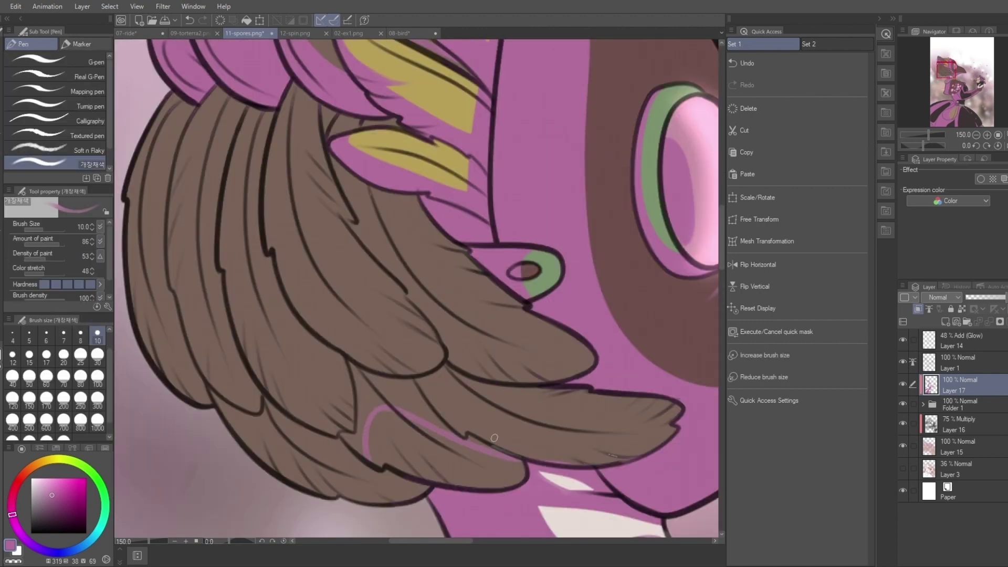
drag(441, 420, 596, 399)
drag(454, 365, 372, 205)
drag(302, 118, 404, 370)
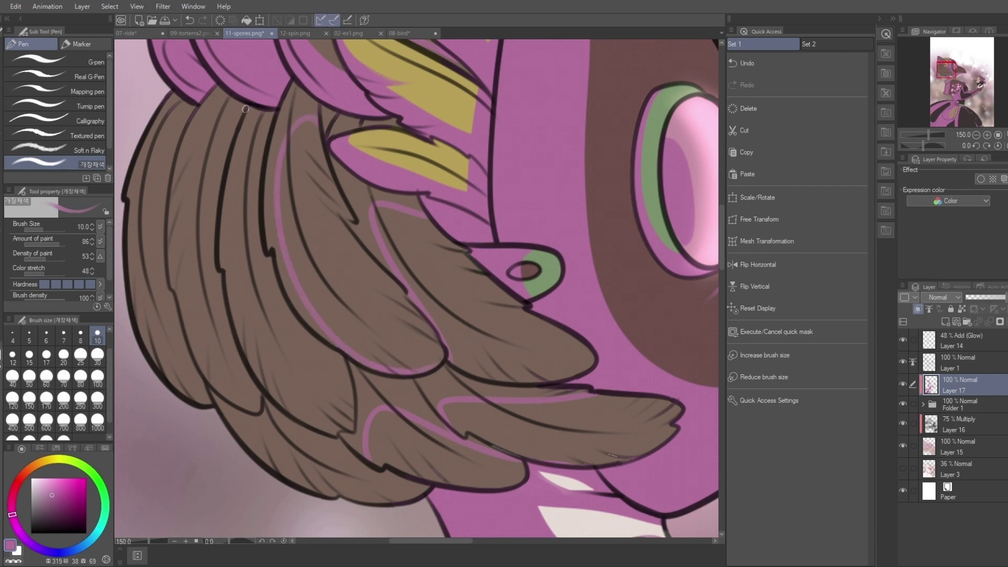
mouse_move(245, 109)
mouse_down()
mouse_move(246, 414)
mouse_move(421, 491)
mouse_up()
drag(213, 97, 218, 383)
drag(168, 140, 152, 354)
Fill the outlined shadows on the brown head feathers with purple.
key(m)
mouse_move(167, 80)
mouse_down()
mouse_move(157, 188)
mouse_move(213, 100)
mouse_move(263, 90)
mouse_move(346, 221)
mouse_move(294, 86)
mouse_up()
mouse_move(319, 105)
mouse_down()
mouse_move(318, 121)
mouse_move(441, 347)
mouse_move(321, 126)
mouse_up()
mouse_move(450, 361)
mouse_down()
mouse_move(365, 362)
mouse_move(609, 392)
mouse_move(562, 380)
mouse_up()
mouse_move(268, 386)
mouse_down()
mouse_move(264, 442)
mouse_move(207, 379)
mouse_up()
key(ctrl+minus)
Outline shadows on the held mushroom caps, the central stem and the dark pot.
key(p)
key(ctrl+0)
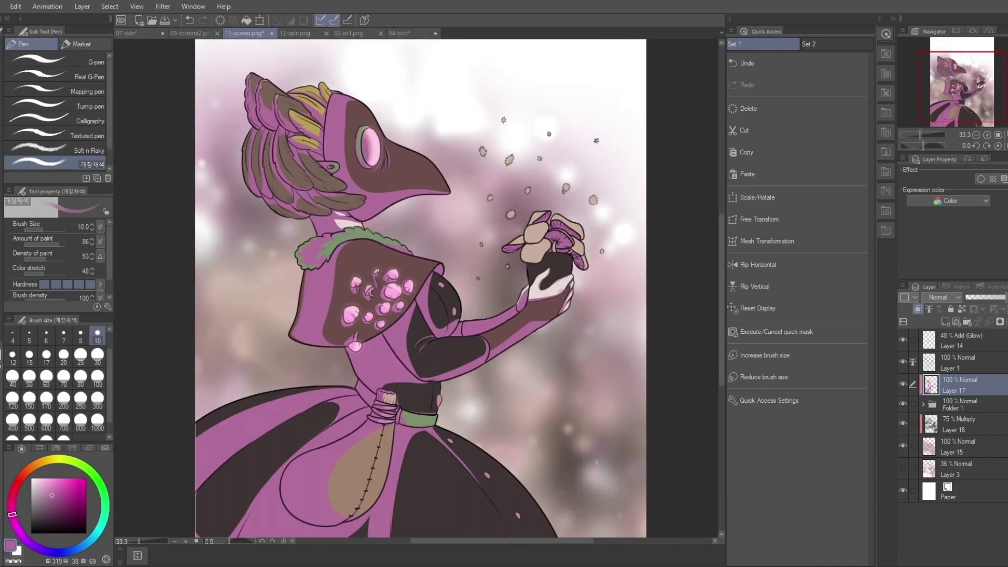
scroll(535, 257, up, 5)
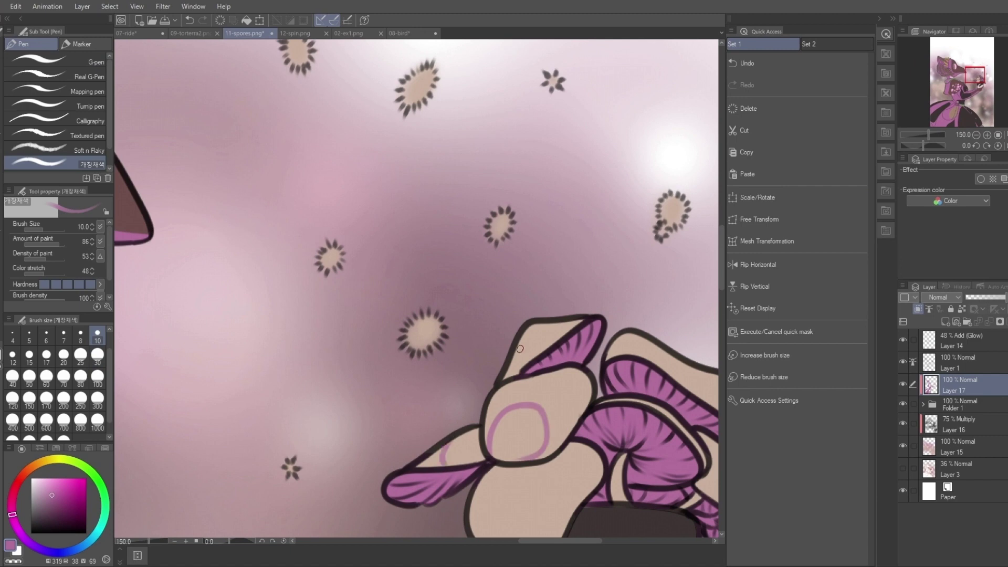
drag(520, 348, 378, 170)
drag(598, 263, 568, 310)
drag(488, 279, 473, 327)
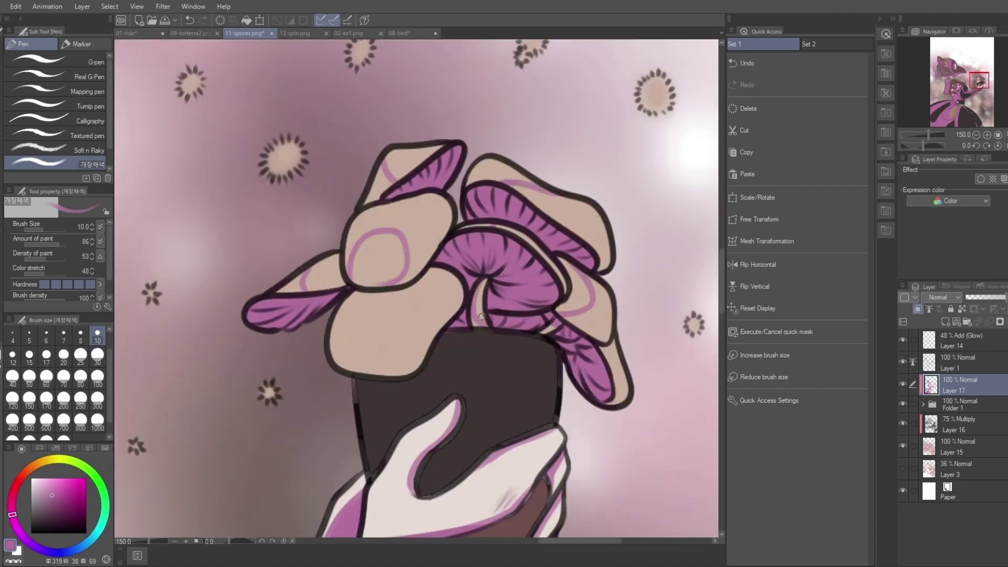
drag(438, 268, 357, 358)
Fill the outlined shadows on the pot and the mushroom caps with purple.
key(m)
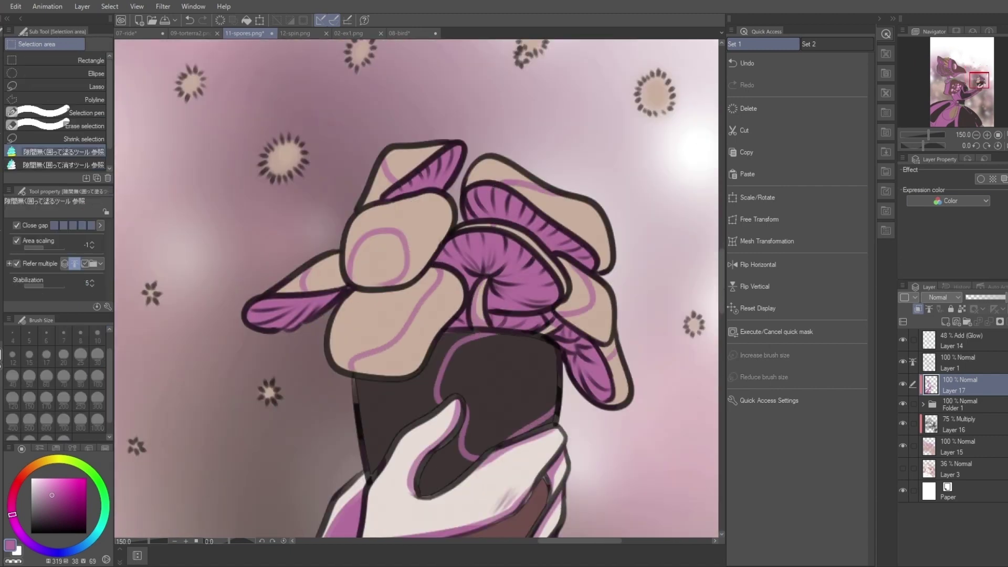
drag(451, 330, 462, 478)
drag(462, 415, 431, 502)
drag(557, 260, 588, 310)
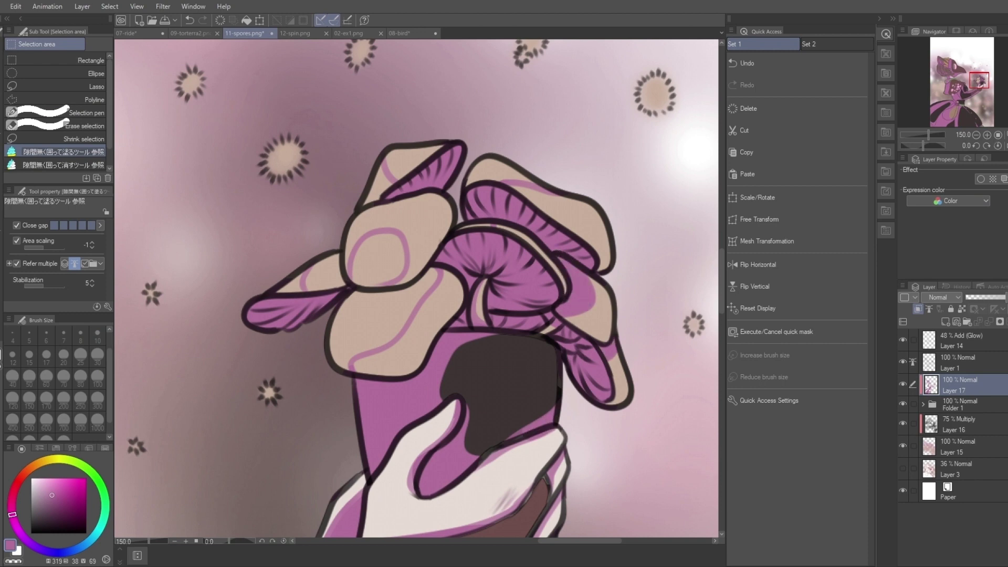
drag(468, 157, 544, 187)
drag(363, 163, 394, 207)
drag(350, 231, 404, 292)
drag(328, 271, 438, 378)
drag(279, 268, 307, 291)
Set the purple shading layer to Multiply at 52% opacity and duplicate it.
key(ctrl+minus)
key(ctrl+minus)
key(ctrl+minus)
key(ctrl+minus)
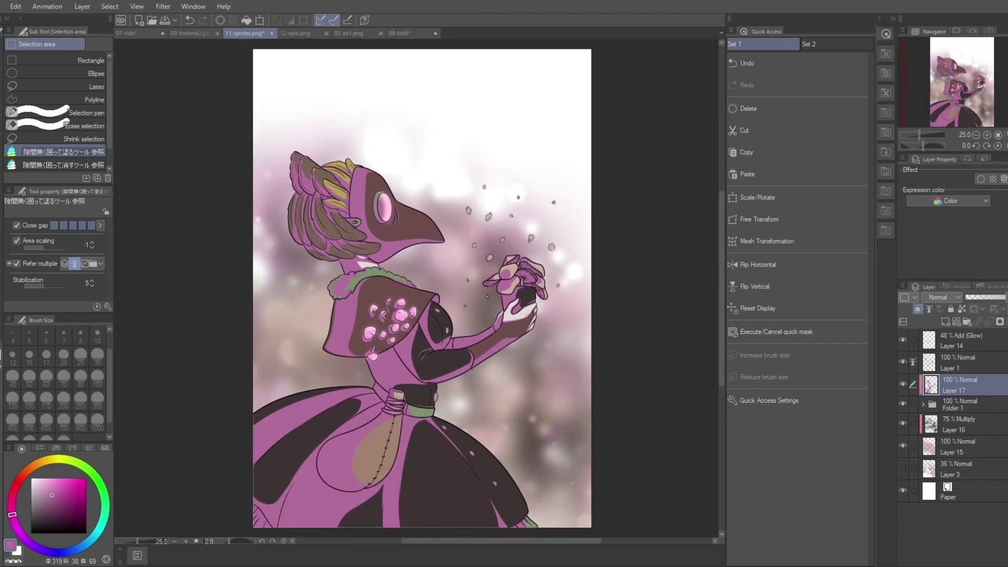
key(ctrl+c)
key(ctrl+v)
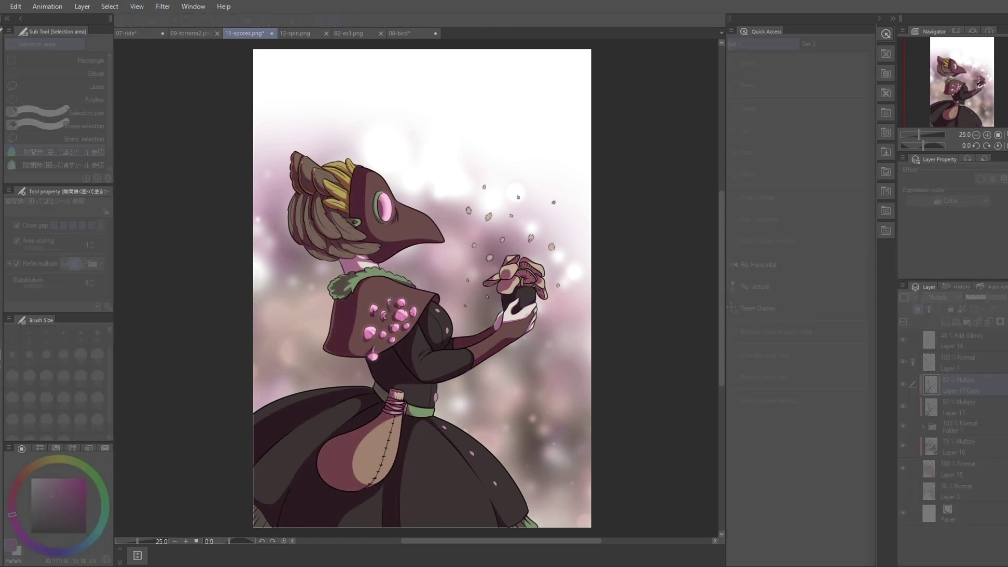
Soften the shadows on the lower shading layer across the figure with Blur at sizes 100 and 300.
key(alt+bracketleft)
key(j)
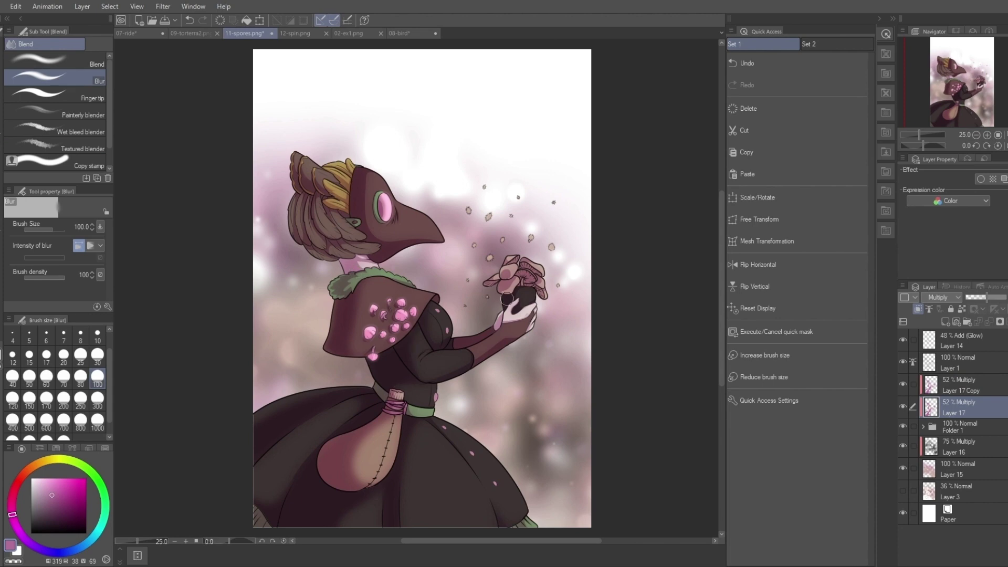
scroll(395, 248, up, 2)
drag(683, 462, 476, 432)
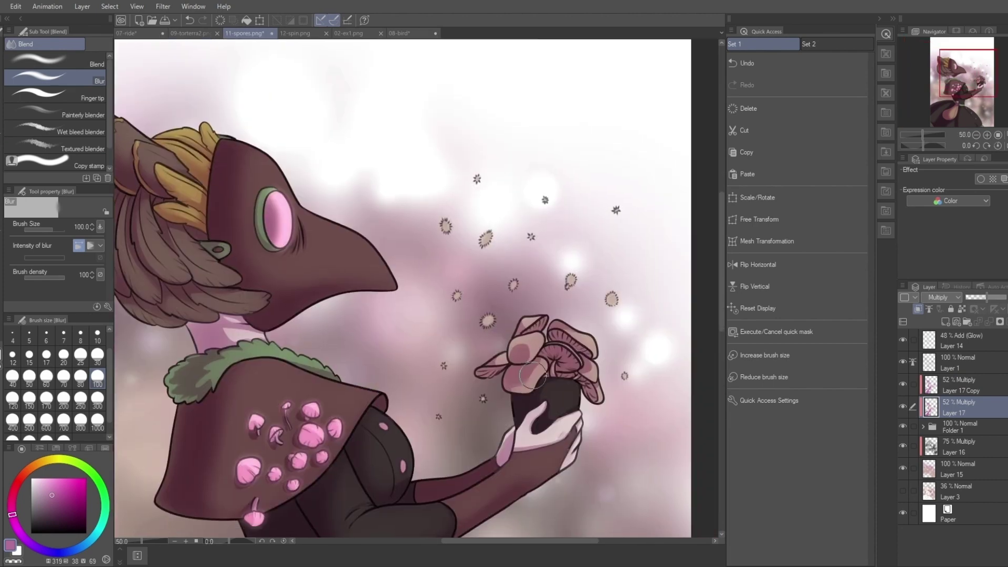
scroll(403, 281, down, 5)
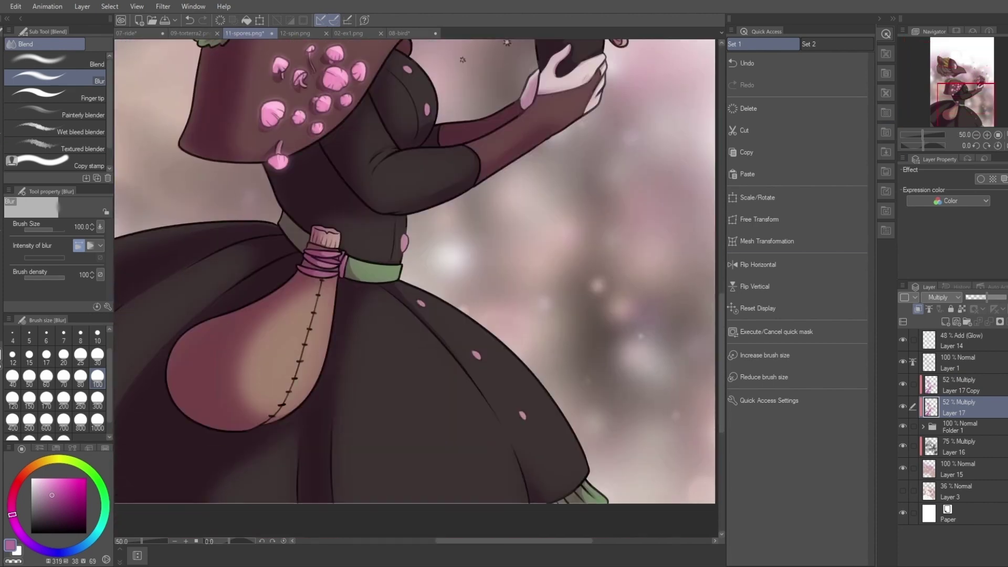
scroll(415, 271, up, 8)
scroll(414, 270, down, 2)
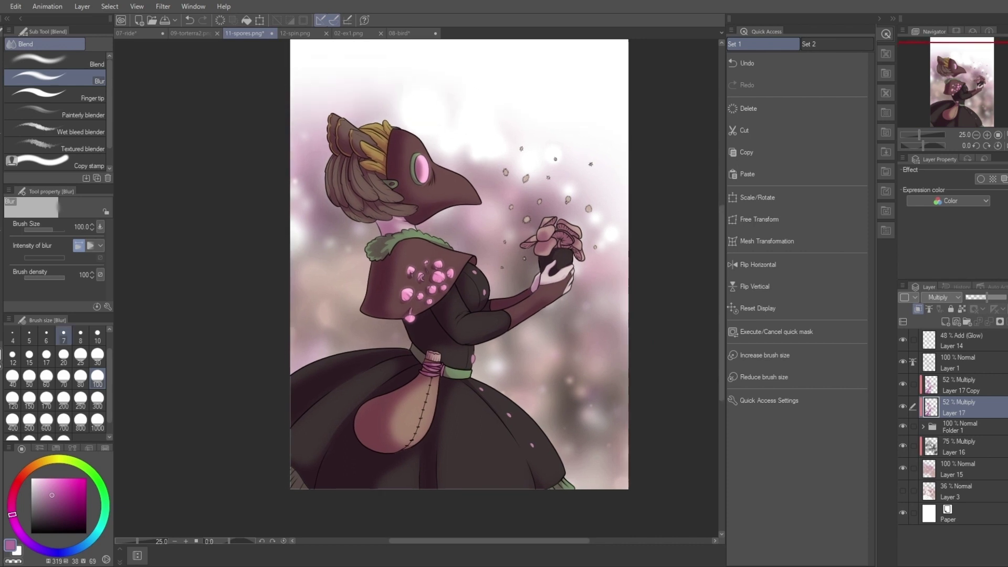
click(98, 406)
Add a new layer on top and paint near-white highlights on the mask's eye lens and the head feathers.
key(ctrl+shift+n)
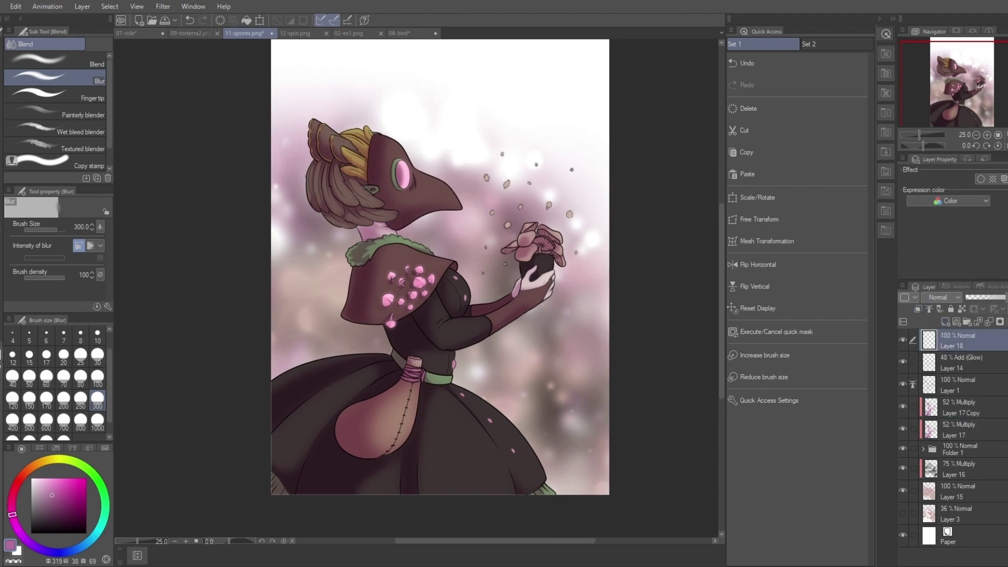
key(p)
scroll(402, 293, up, 5)
drag(404, 294, 401, 292)
scroll(401, 292, down, 2)
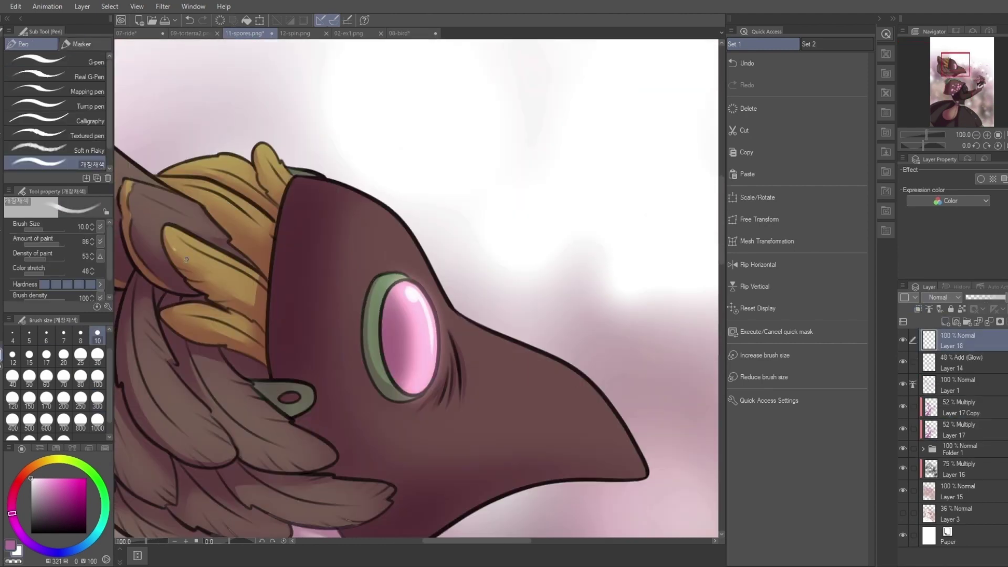
drag(230, 170, 372, 138)
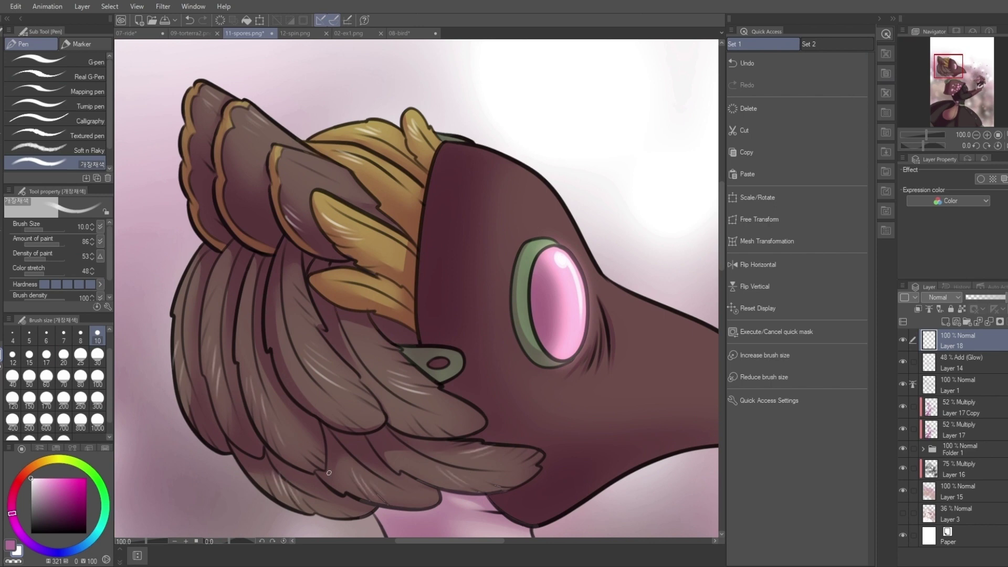
drag(329, 473, 582, 204)
Paint thin near-white highlights along the mask's forehead, beak ridge, lower edge and eye wrinkles.
drag(699, 409, 430, 262)
drag(315, 121, 407, 174)
drag(433, 273, 441, 328)
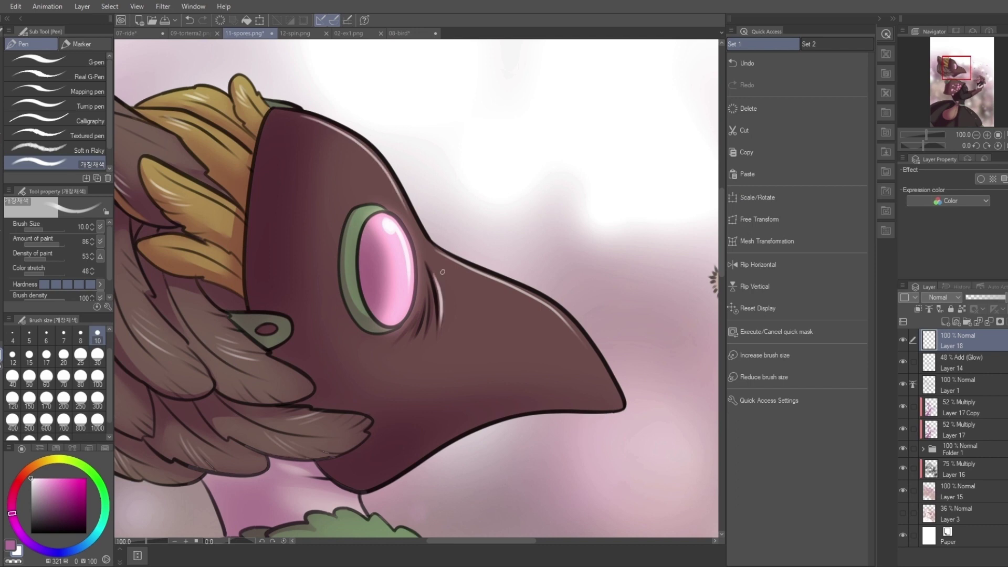
drag(368, 315, 381, 307)
mouse_move(333, 460)
mouse_down()
mouse_move(435, 443)
mouse_move(488, 417)
mouse_up()
drag(452, 242, 588, 321)
Set the highlight layer to Add (Glow) at 71% opacity and blur the highlights along the mask's edges.
drag(1004, 297, 994, 297)
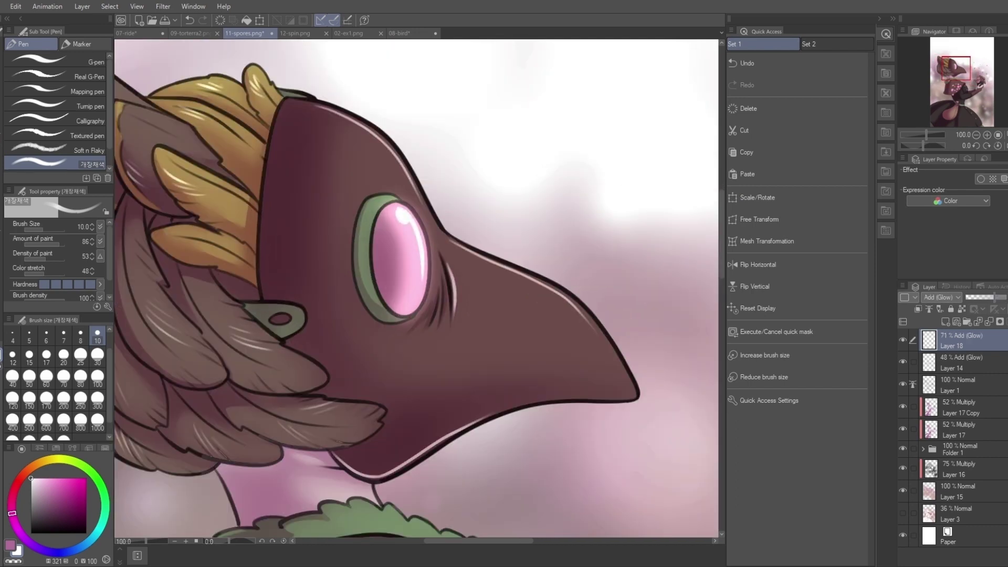
key(j)
drag(457, 247, 599, 356)
drag(333, 438, 401, 461)
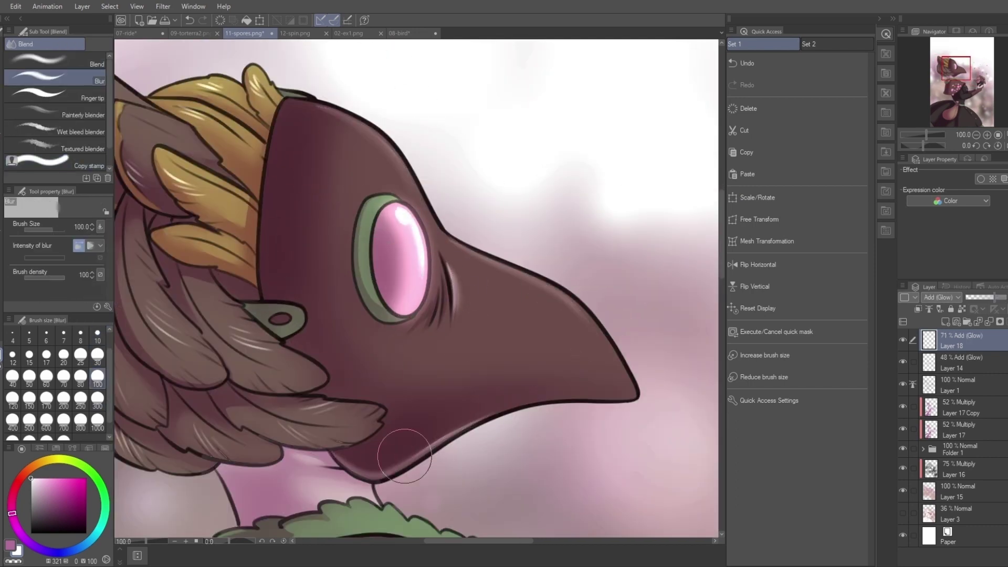
Add a soft blurred highlight to the upper corner of the dark pot.
scroll(401, 461, down, 2)
drag(473, 499, 499, 237)
drag(578, 473, 604, 210)
drag(646, 439, 626, 391)
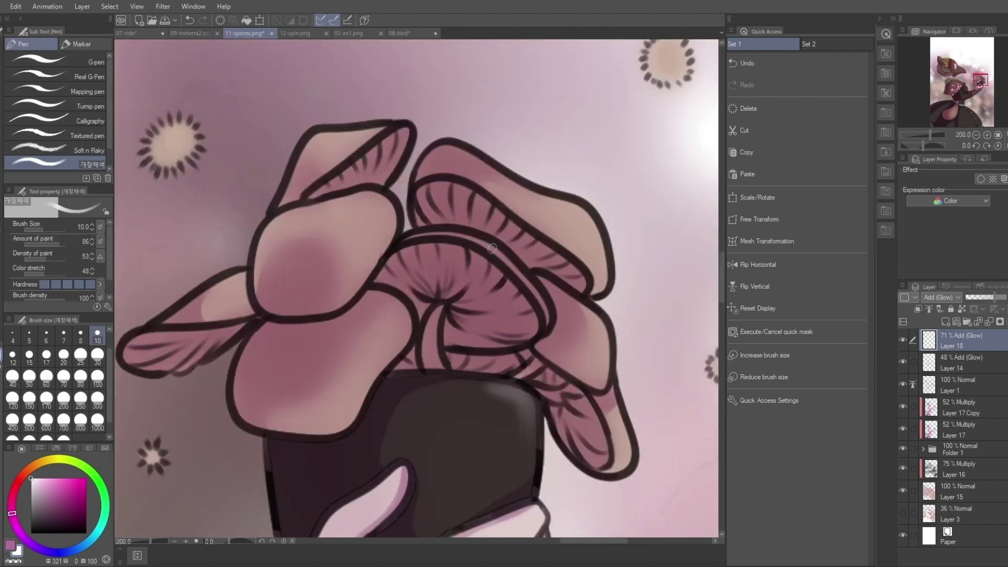
Paint near-white rim highlights along the edges of the mushroom caps in the pot.
drag(575, 208, 599, 268)
drag(619, 420, 627, 464)
drag(407, 326, 295, 428)
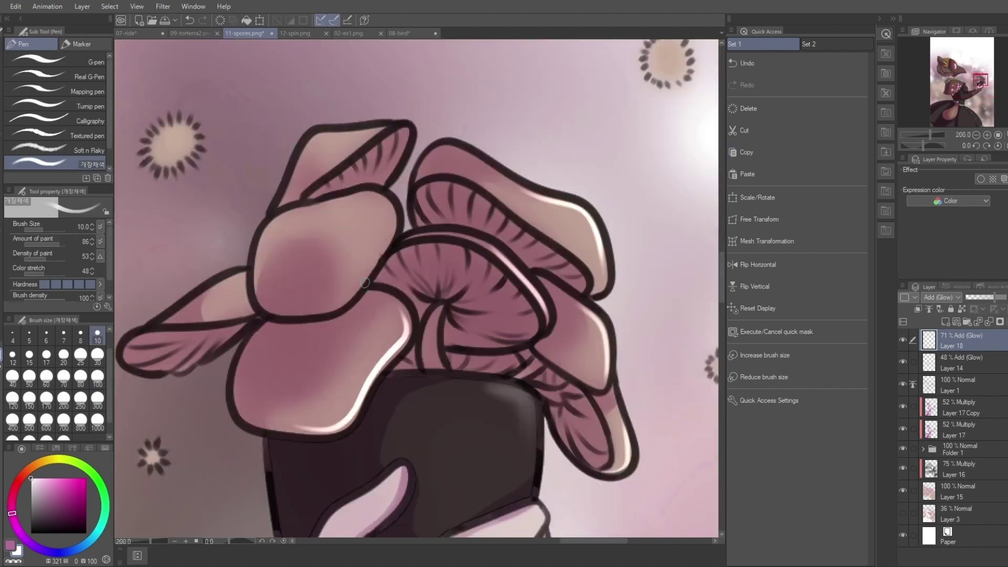
drag(260, 260, 389, 202)
drag(305, 153, 368, 132)
Blur the rim highlights on the mushroom caps with the size 100 Blur tool.
key(j)
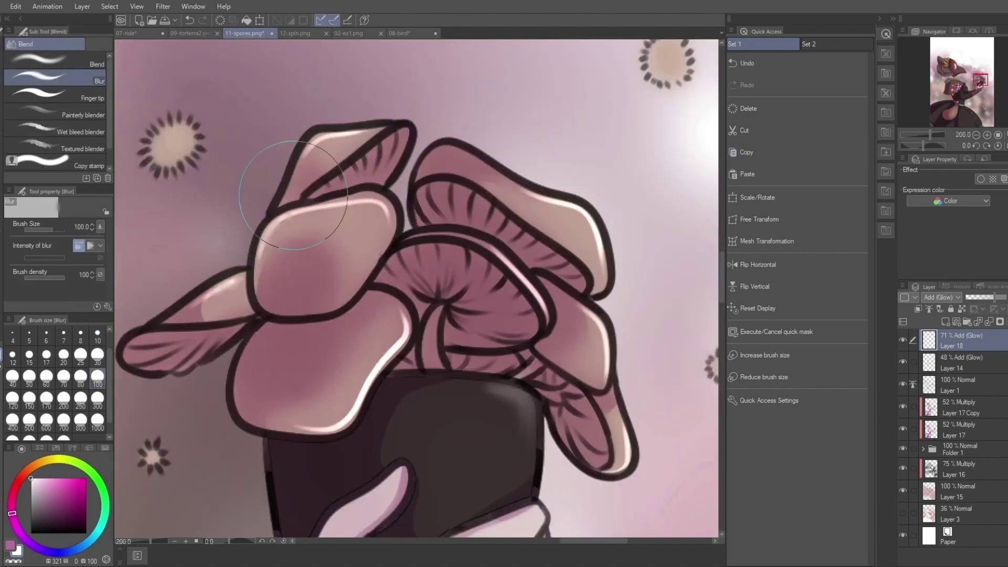
drag(404, 323, 333, 401)
drag(273, 221, 367, 163)
drag(473, 157, 528, 169)
mouse_move(573, 210)
mouse_down()
mouse_move(590, 310)
mouse_move(630, 349)
mouse_up()
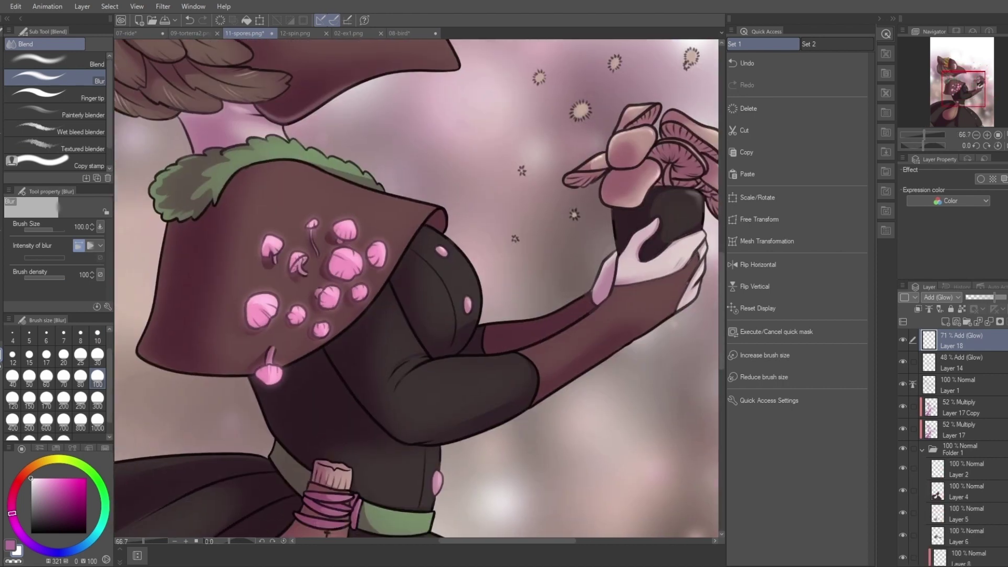
Add a clipped layer above the cape's colour layer and paint green moss around the cape mushrooms with the Tree Moss brush.
scroll(964, 446, down, 5)
click(964, 417)
click(945, 322)
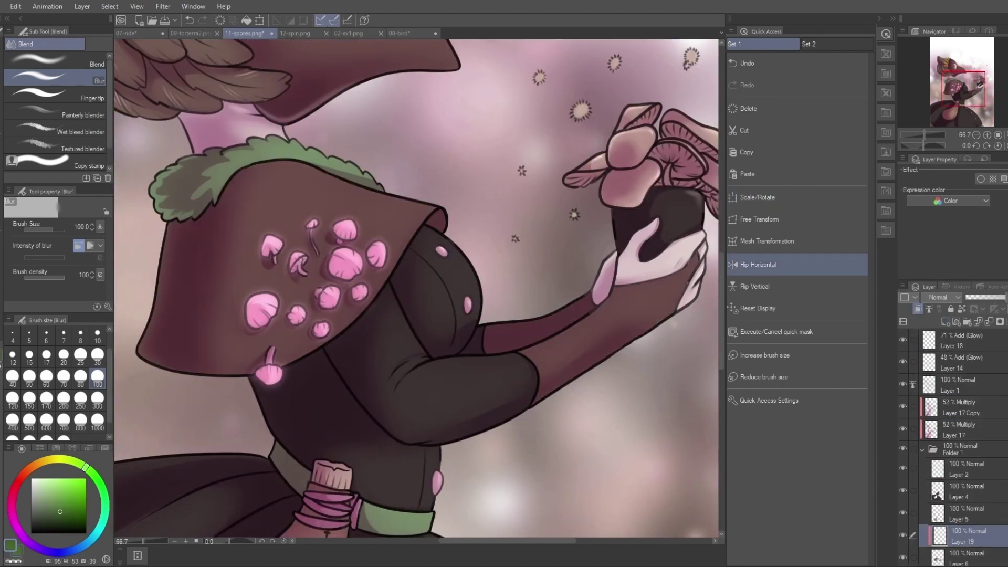
key(b)
mouse_move(281, 260)
mouse_down()
mouse_move(331, 294)
mouse_move(158, 383)
mouse_move(391, 258)
mouse_move(295, 278)
mouse_move(139, 337)
mouse_move(204, 300)
mouse_move(365, 239)
mouse_move(386, 253)
mouse_move(374, 271)
mouse_move(374, 383)
mouse_up()
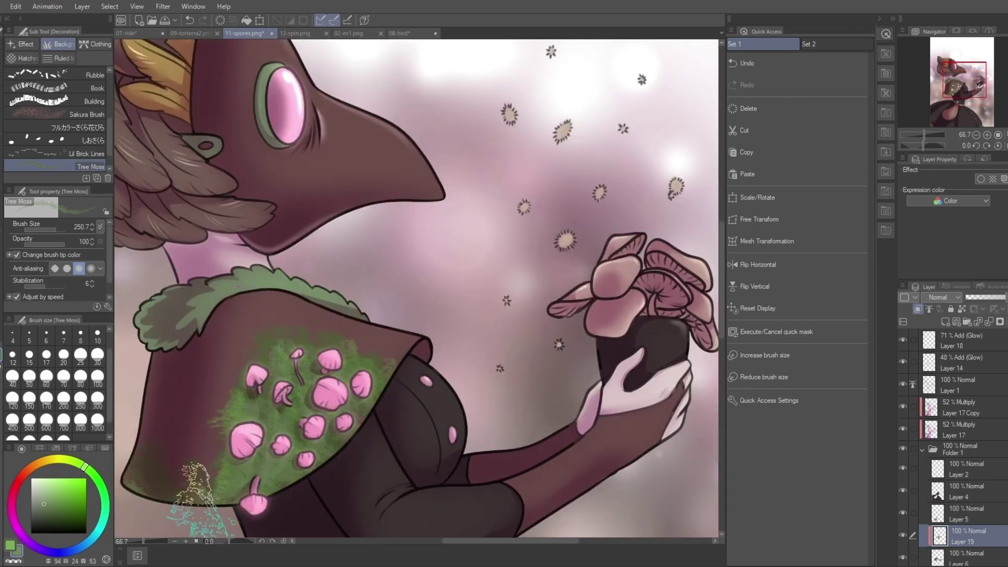
Create a new layer beneath the character folder and paint white halos around the spores floating nearest the potted mushrooms.
scroll(197, 499, down, 2)
click(923, 450)
click(956, 469)
key(p)
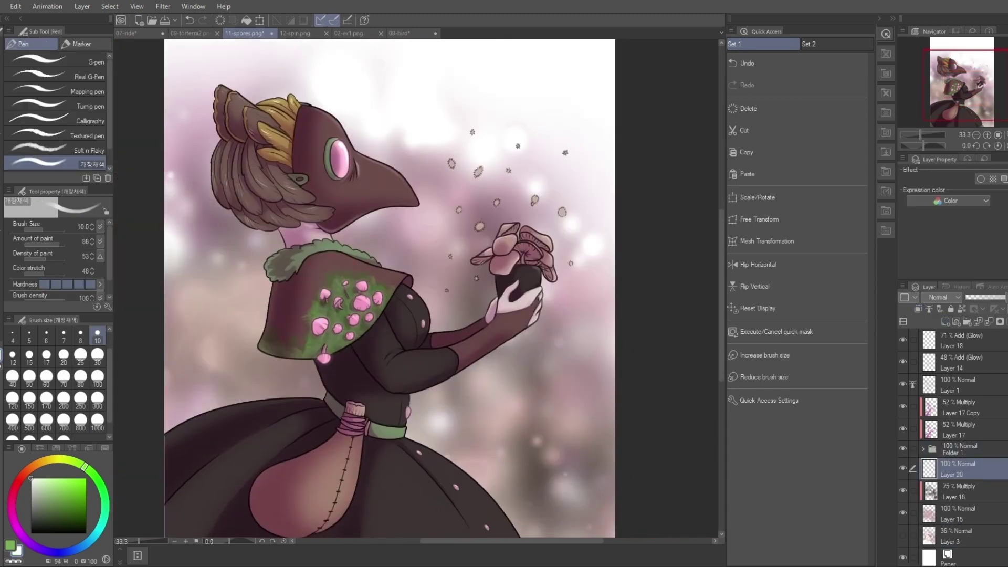
scroll(483, 304, up, 4)
click(475, 129)
scroll(525, 277, up, 1)
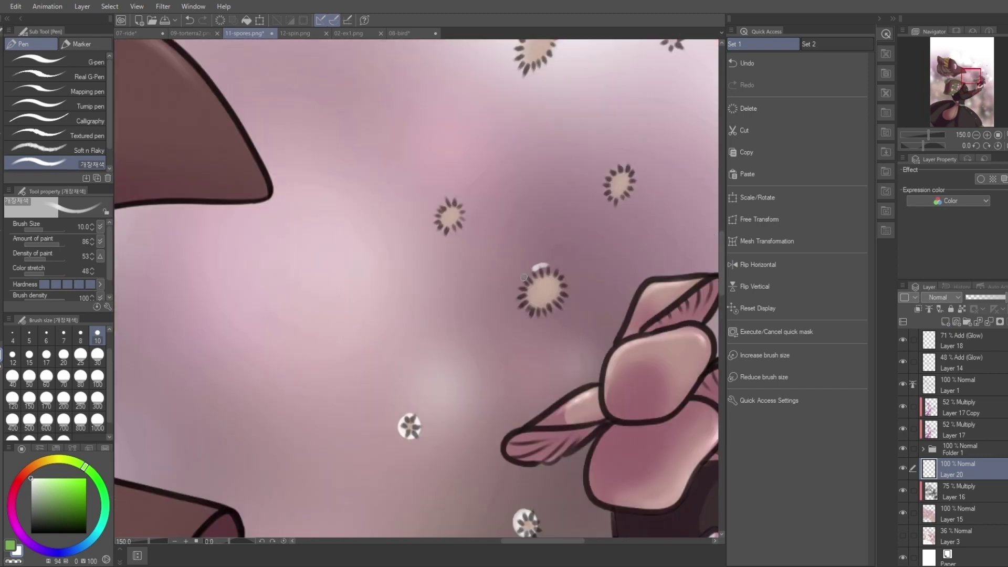
drag(524, 278, 551, 302)
drag(441, 207, 457, 226)
drag(610, 168, 628, 197)
Paint matching white halos around the higher spores floating between the beak and the canvas edge.
scroll(620, 184, down, 2)
scroll(525, 263, up, 1)
drag(515, 273, 496, 305)
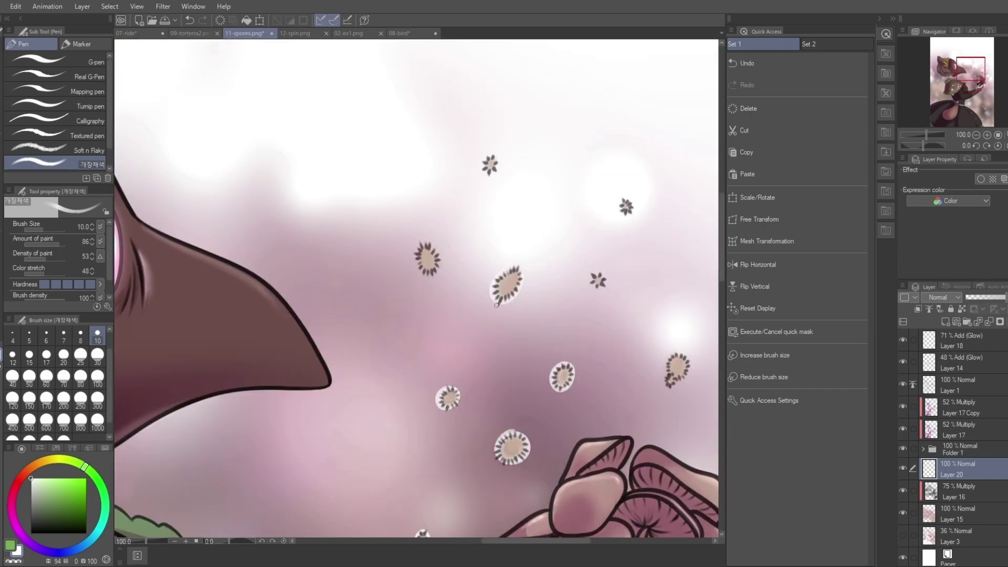
drag(437, 246, 418, 270)
drag(667, 390, 663, 383)
mouse_move(663, 384)
mouse_down()
mouse_move(599, 336)
mouse_move(557, 399)
mouse_move(532, 413)
mouse_up()
scroll(532, 410, down, 2)
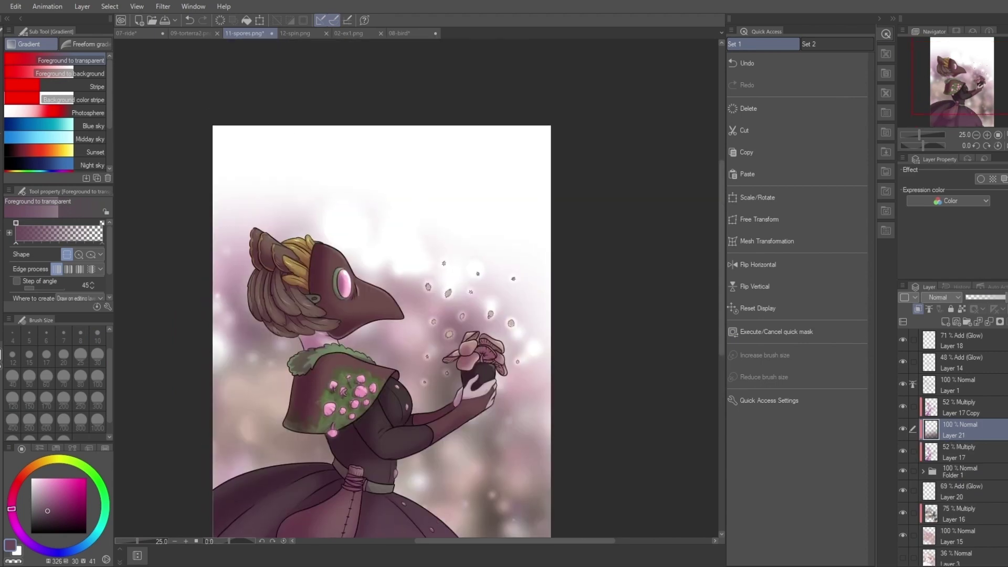
Apply a dark purple foreground-to-transparent gradient downward over the character from above the head on the clipped gradient layer.
drag(306, 183, 344, 355)
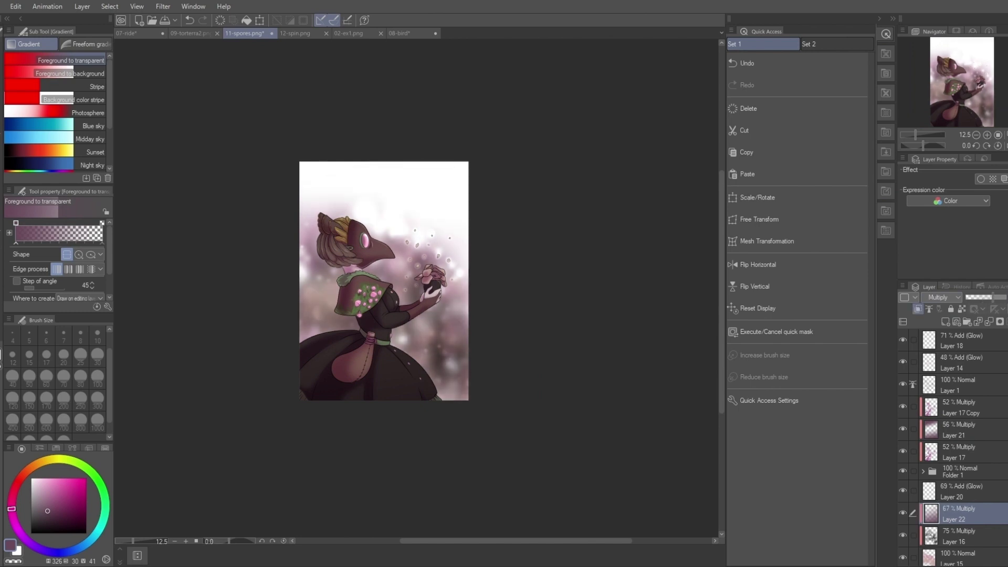
key(ctrl+plus)
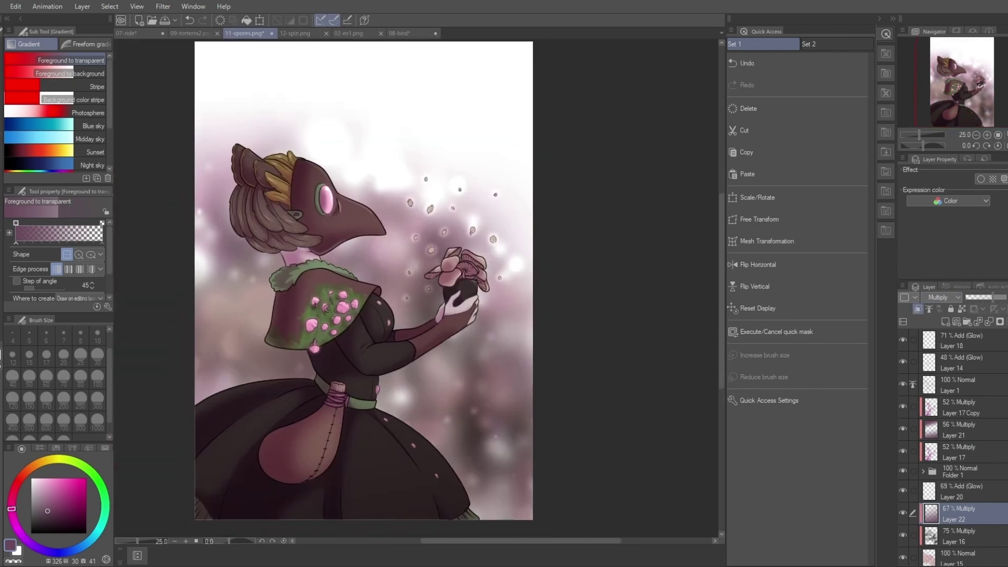